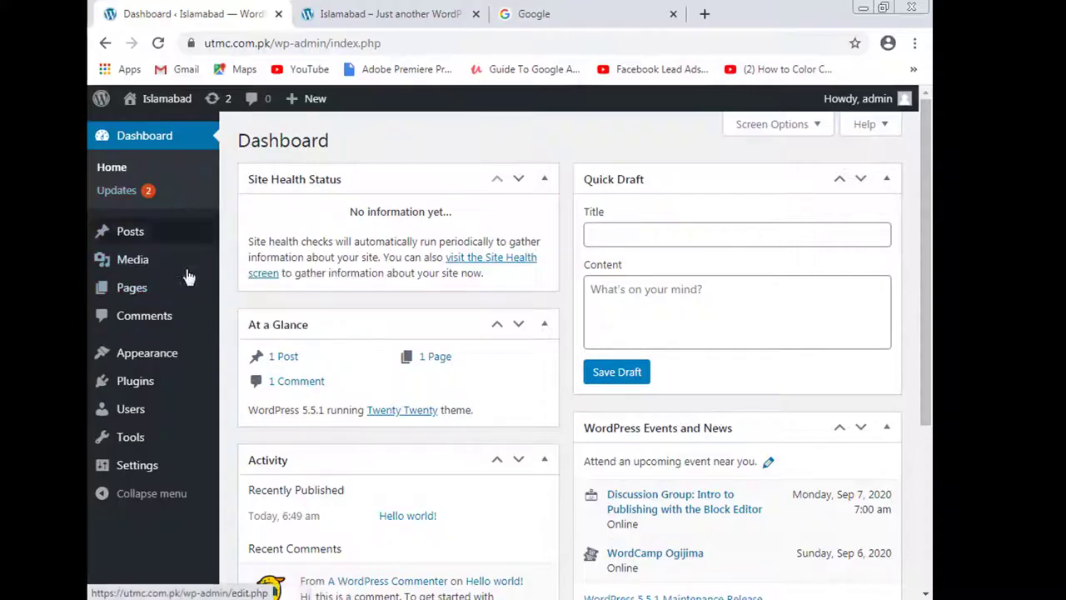
- Open the theme upload form for adding a new theme and start choosing its ZIP file
mouse_move(175, 353)
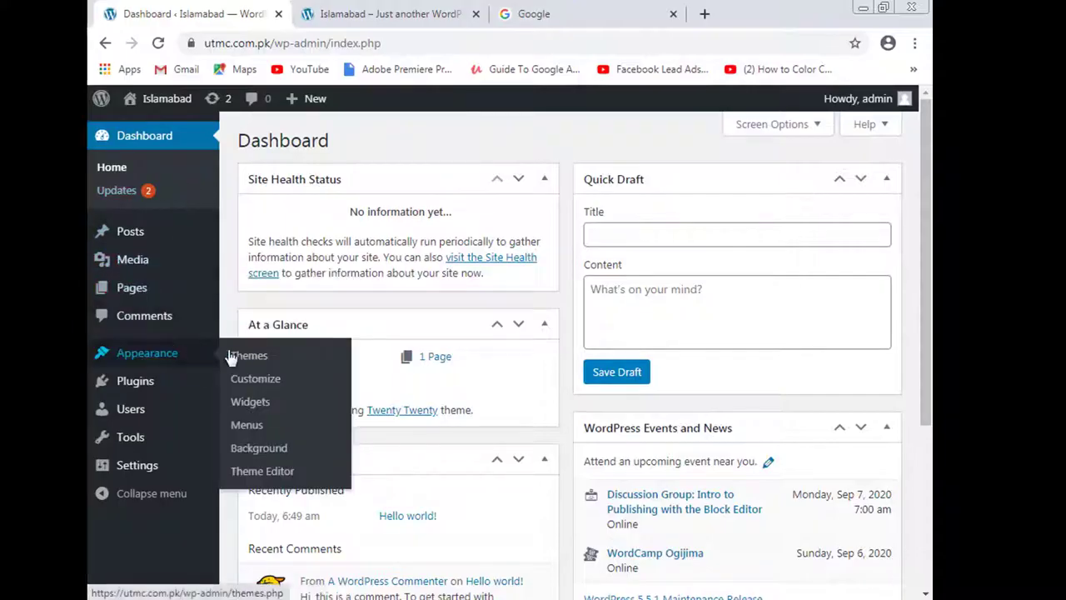
click(256, 359)
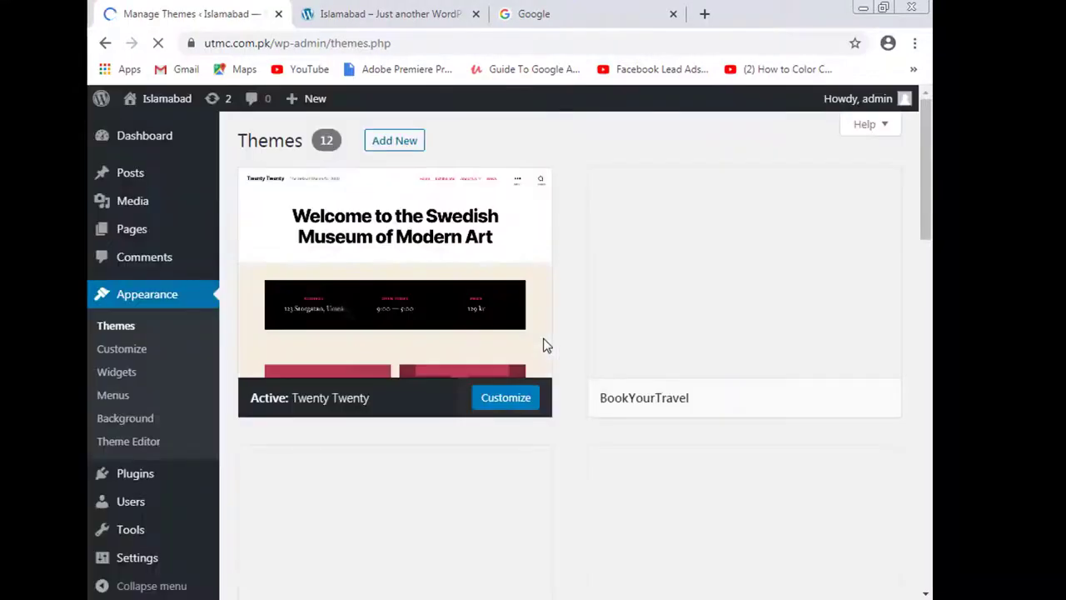
click(416, 145)
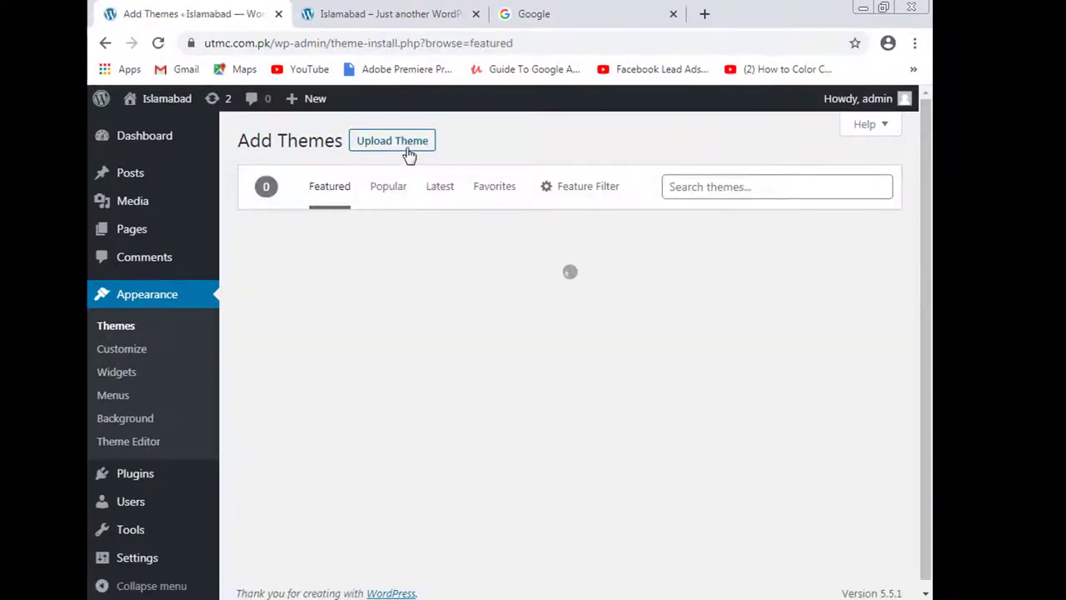
click(408, 148)
click(452, 296)
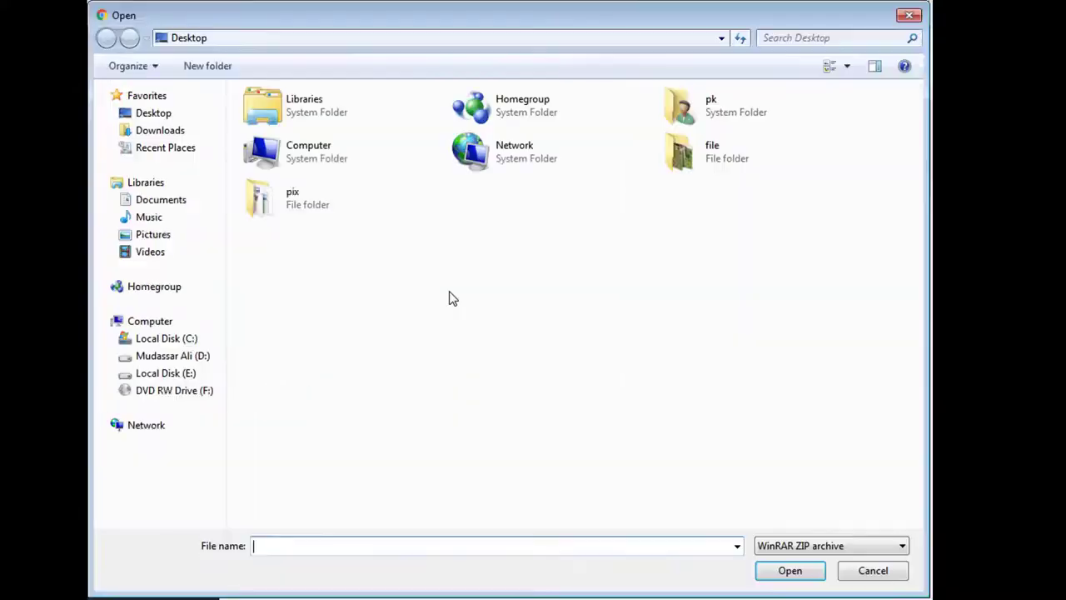
- Choose the school-time-2.5.0-installable ZIP from the school-time-modern-education-wordpress-theme250 folder in Downloads for the theme upload
click(200, 131)
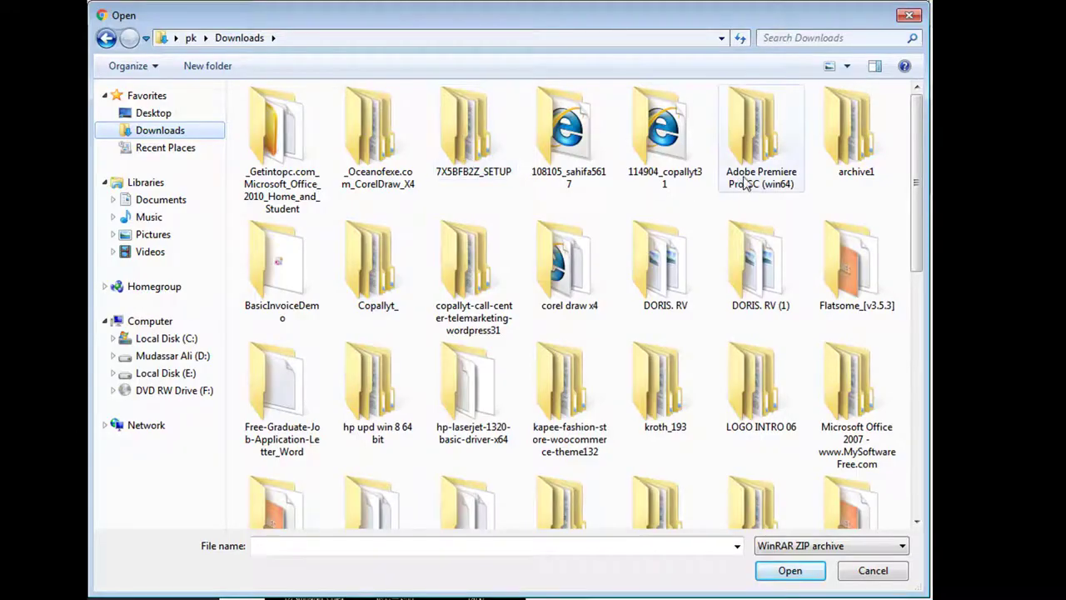
double_click(554, 299)
click(108, 38)
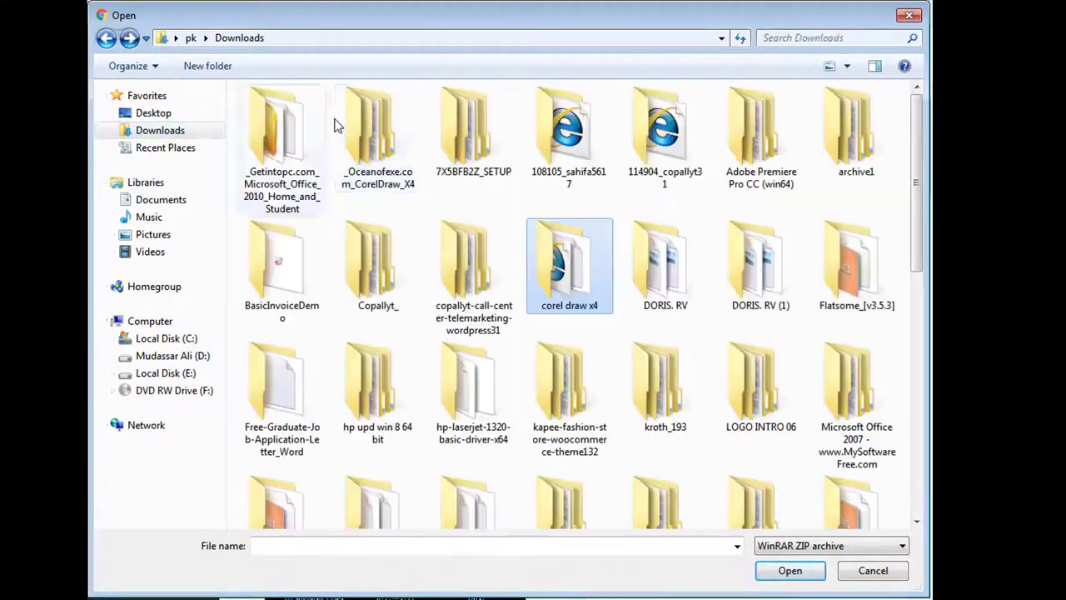
click(374, 165)
scroll(375, 165, down, 5)
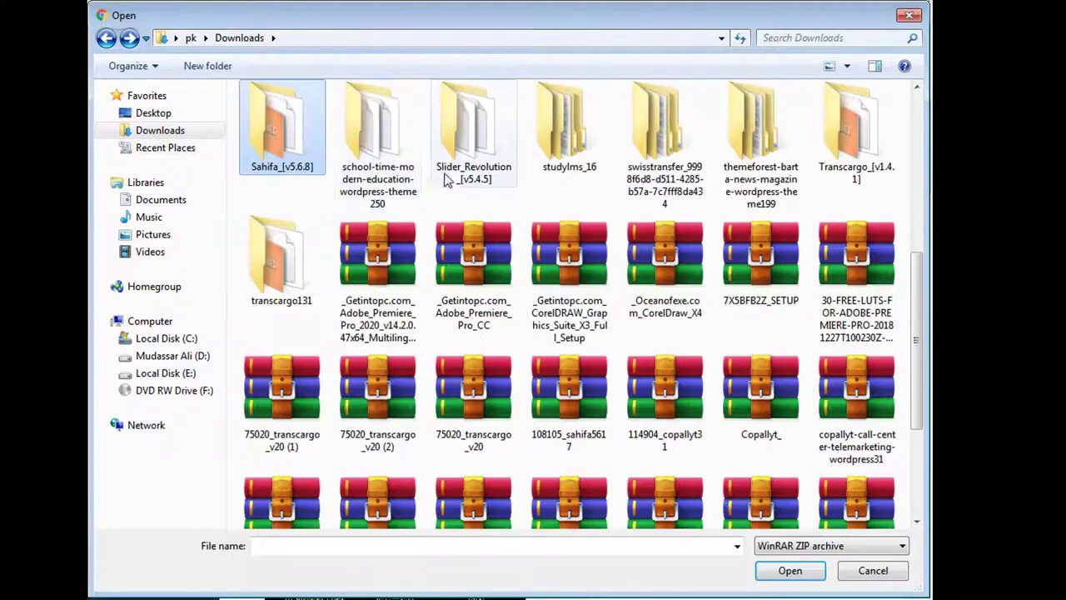
double_click(386, 160)
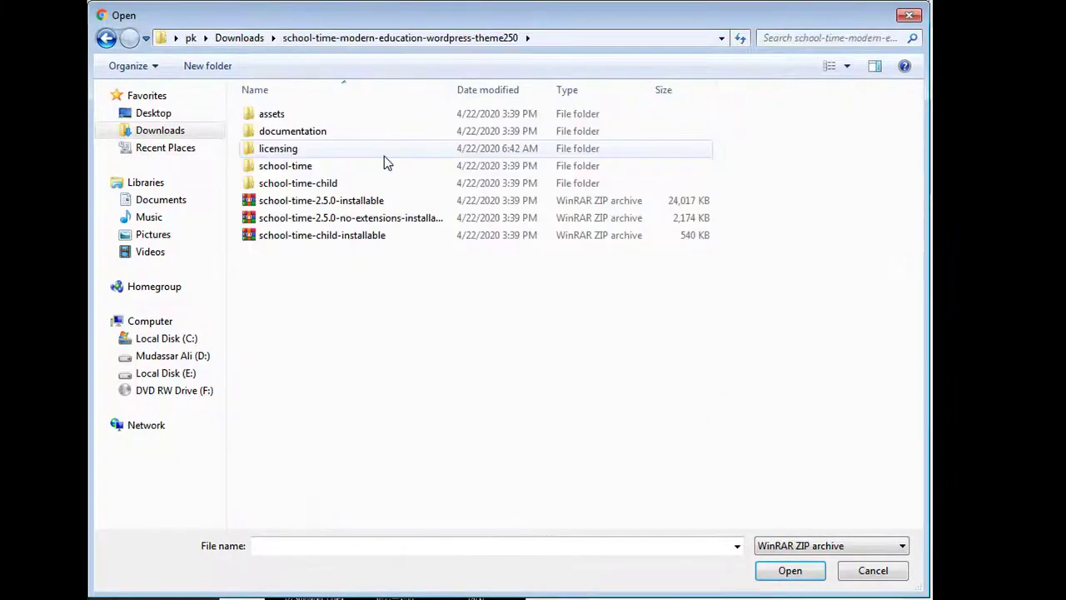
double_click(330, 207)
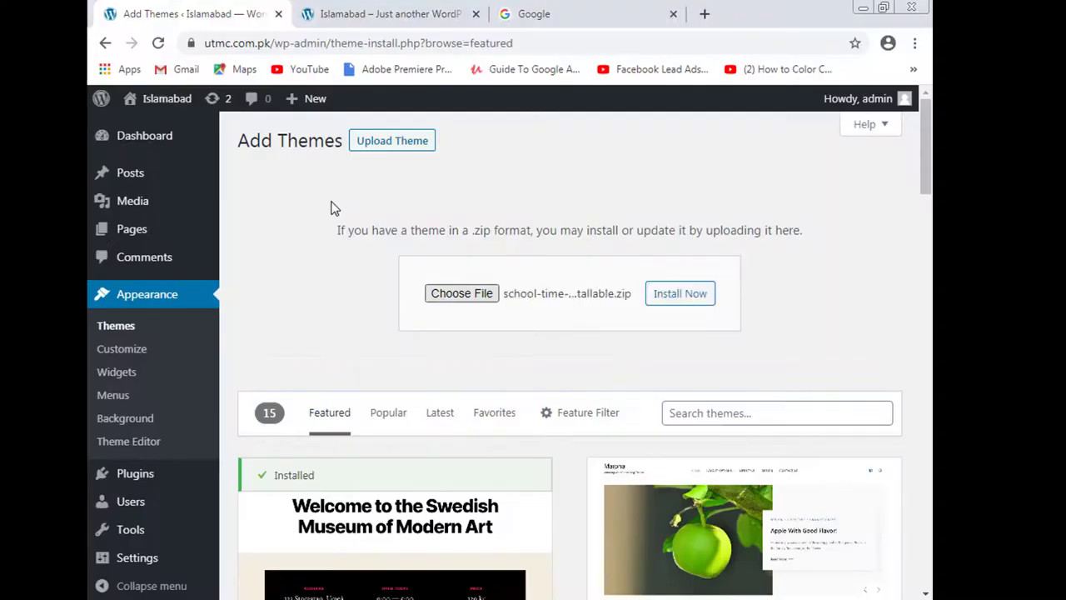
- Try to install the school-time theme from the chosen ZIP, and return to the Add Themes page
click(657, 294)
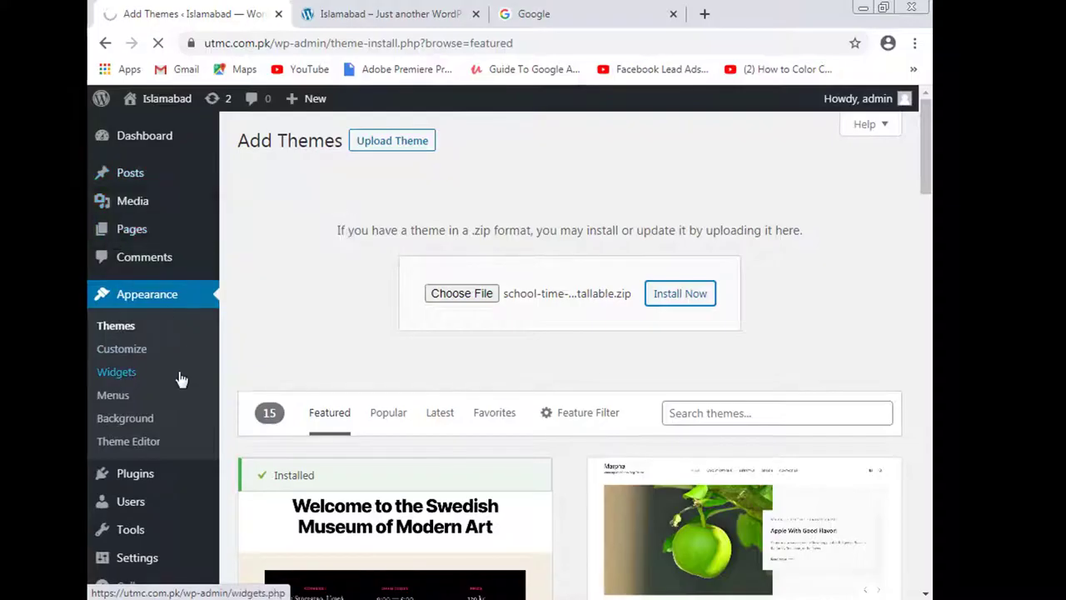
scroll(173, 377, down, 1)
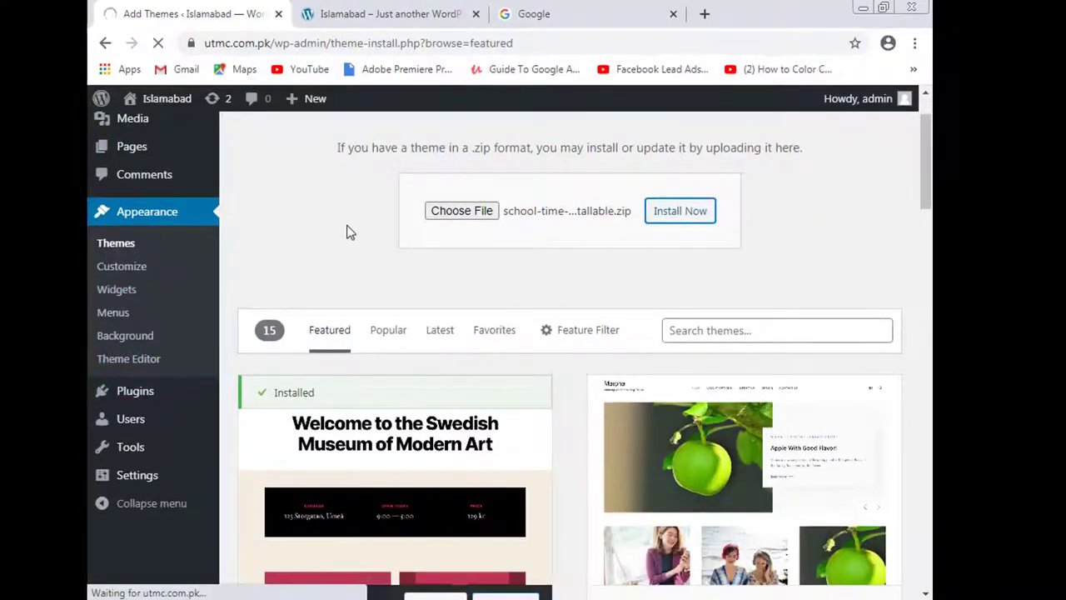
scroll(301, 250, up, 1)
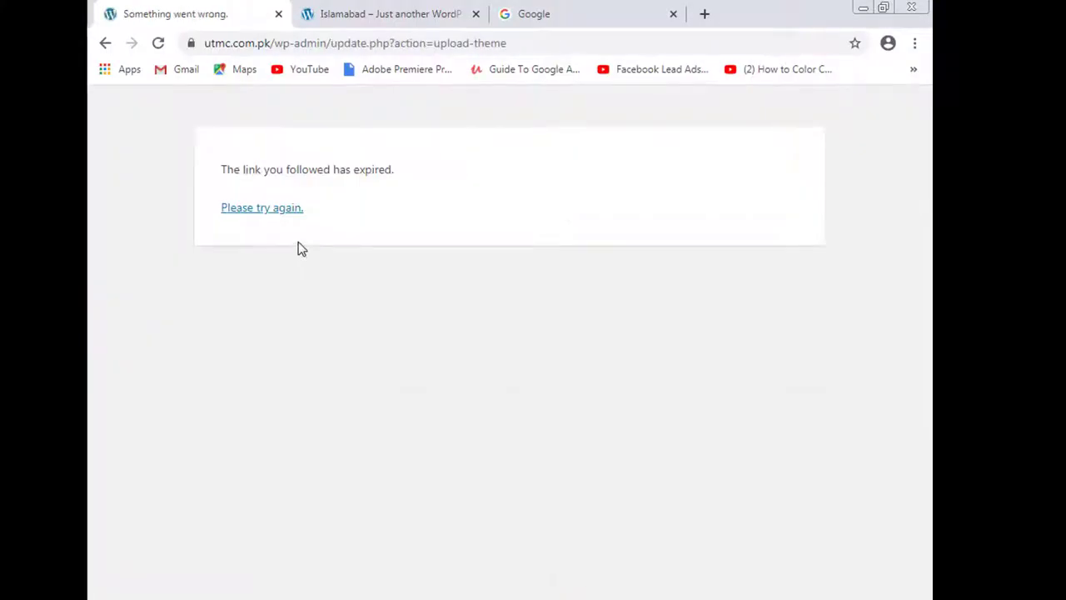
click(293, 209)
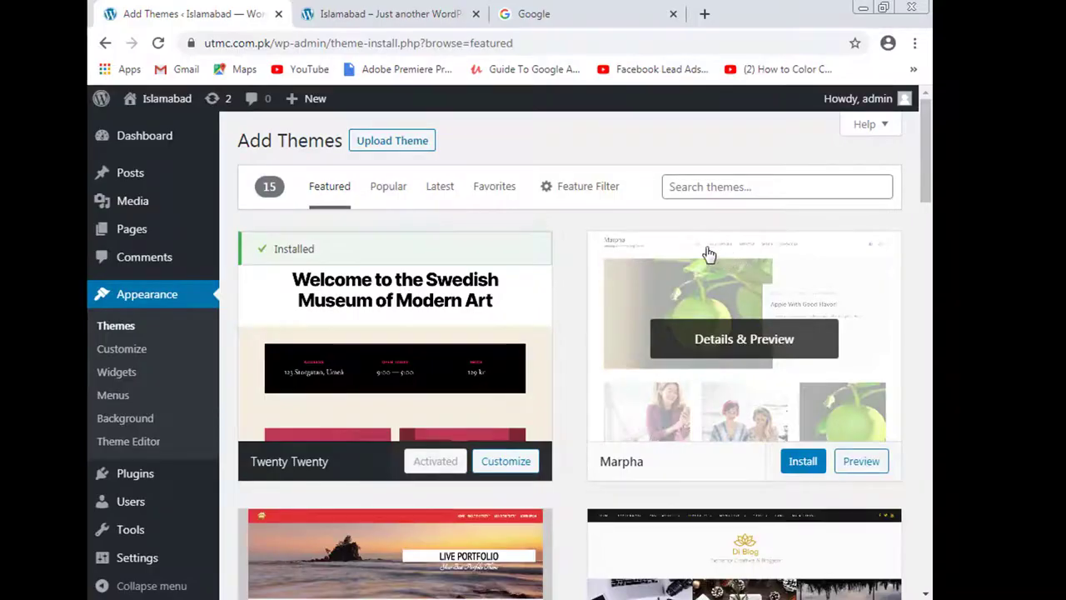
- Switch to cPanel in a new browser tab and open the public_html/wp-content/themes folder in File Manager
click(705, 14)
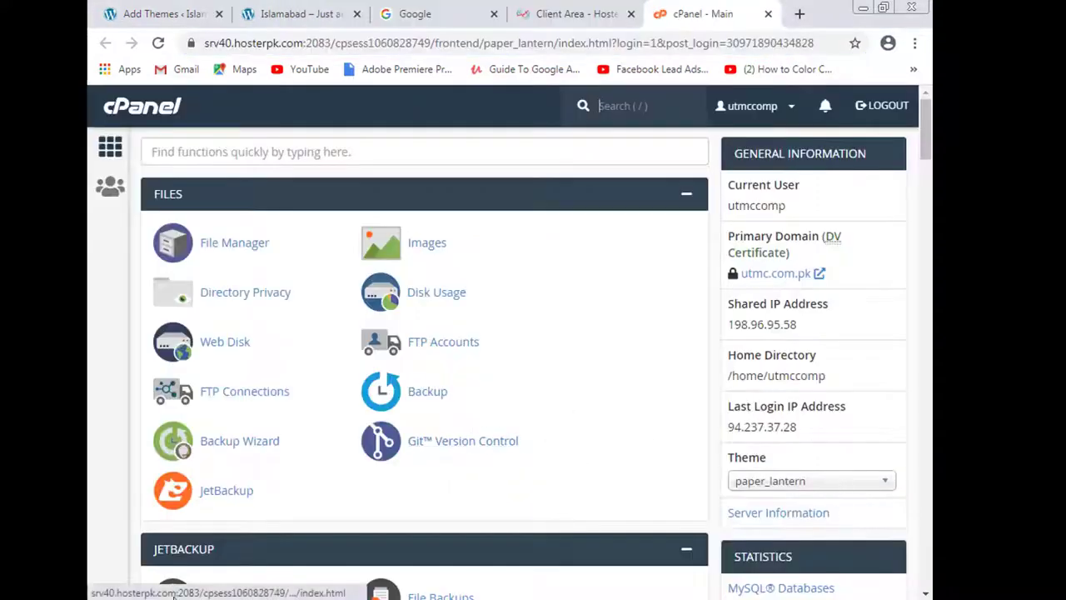
click(237, 248)
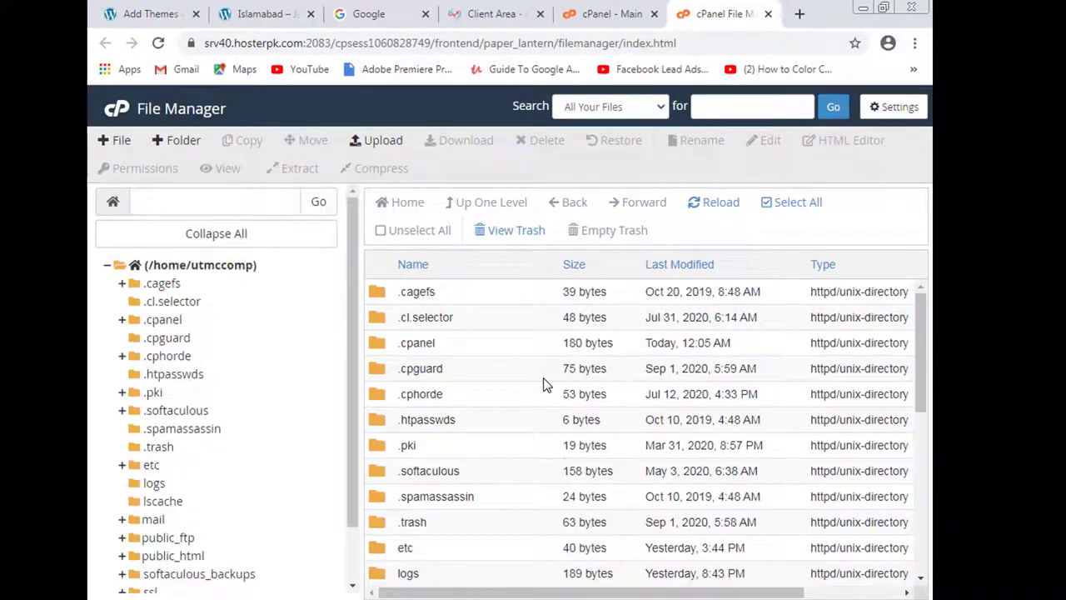
scroll(259, 345, down, 2)
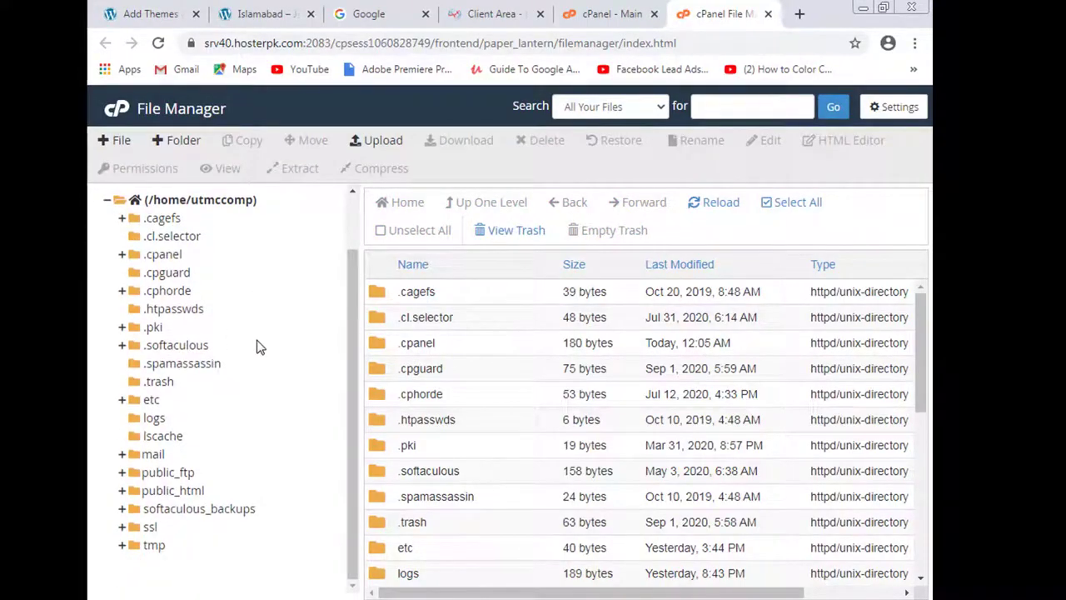
click(171, 491)
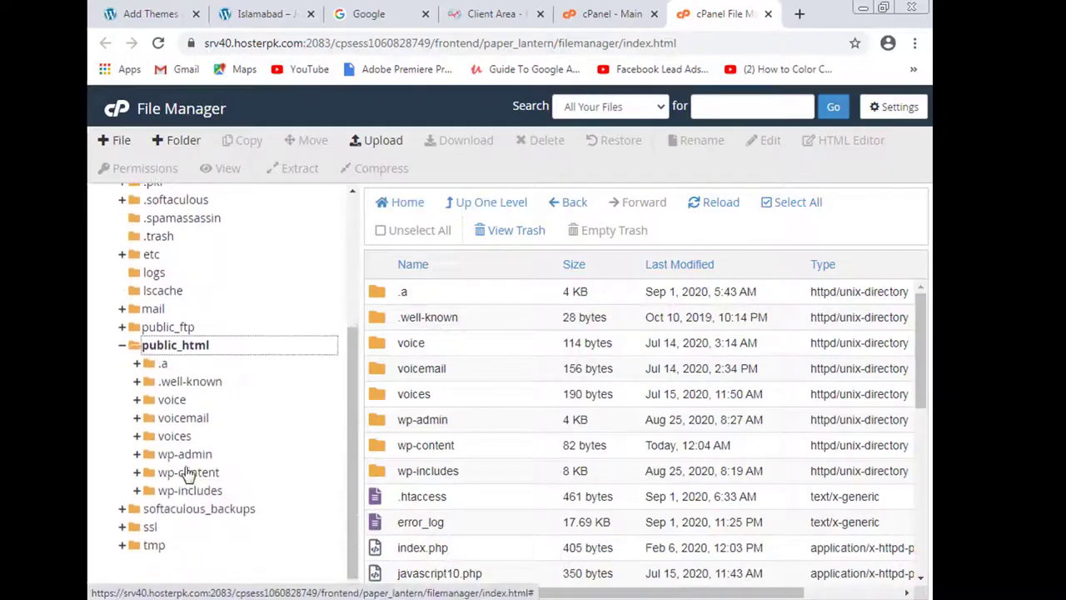
click(199, 475)
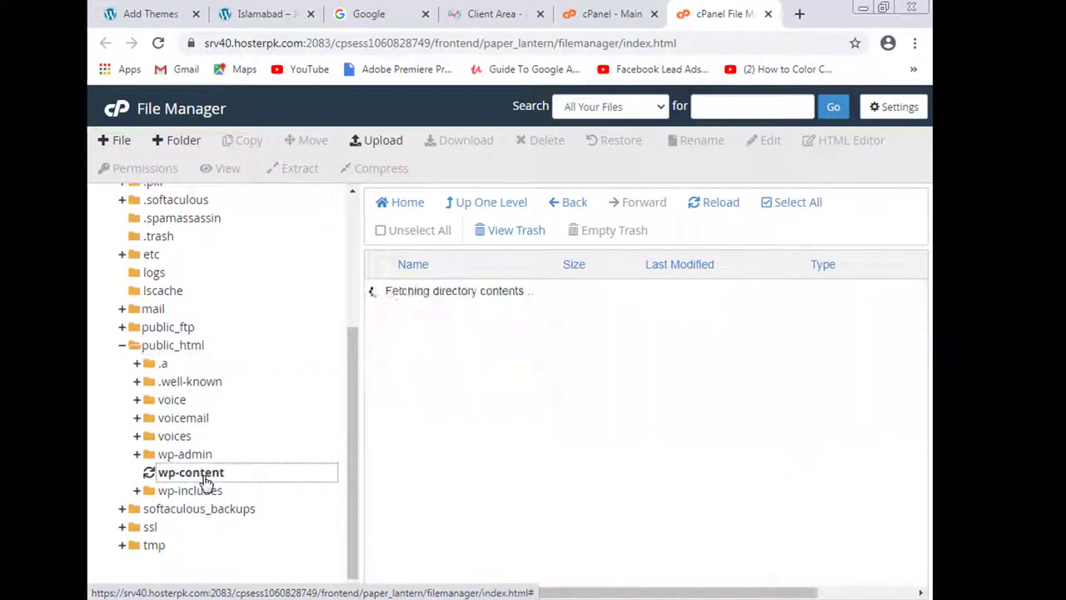
scroll(326, 388, down, 1)
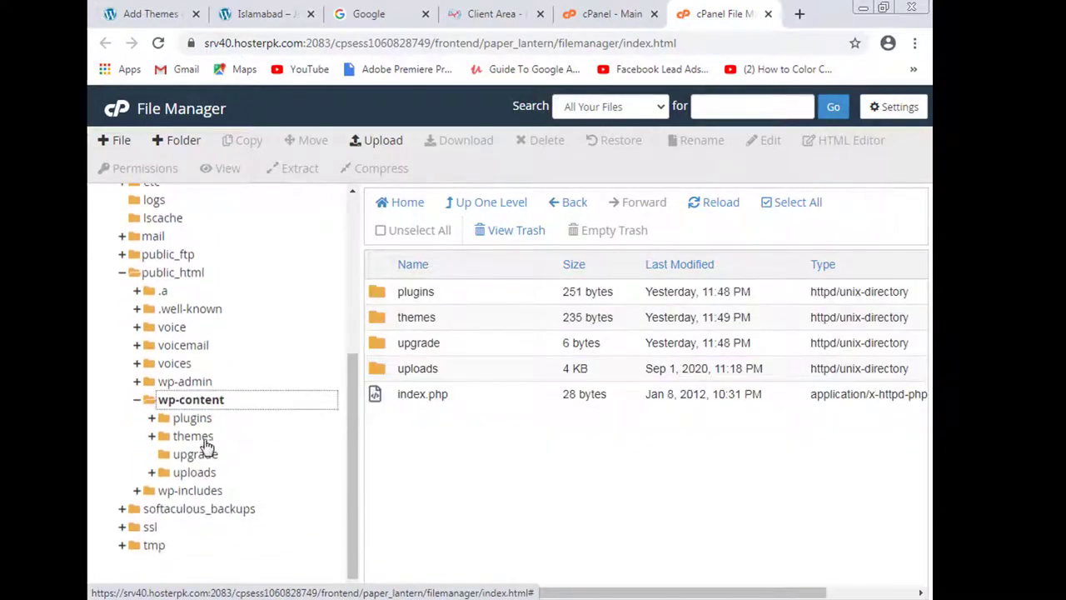
click(204, 439)
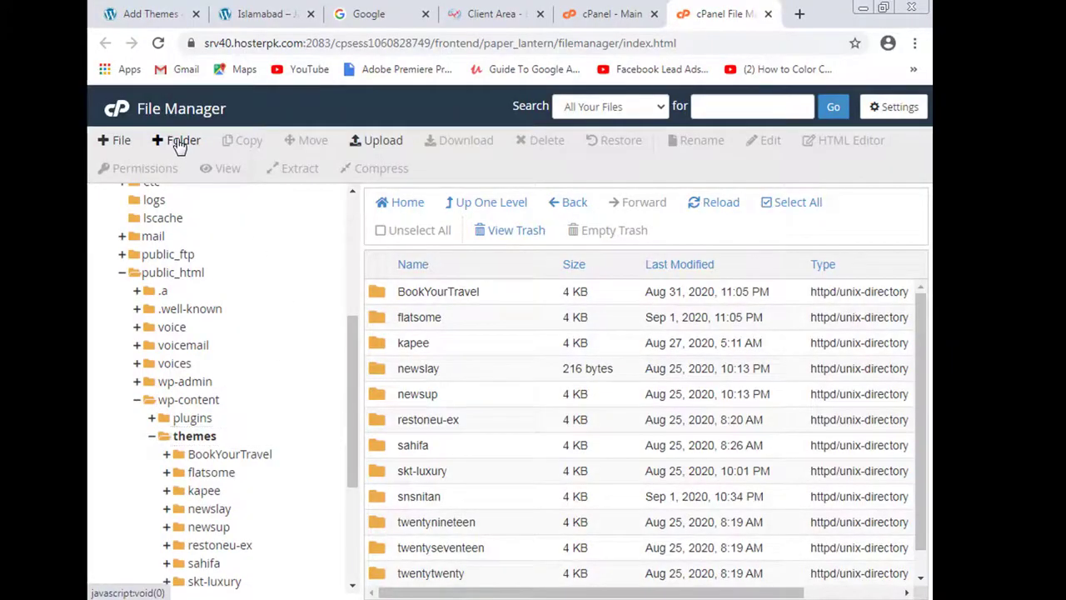
- Create a school-time folder inside wp-content/themes, copying its name from the school-time-2.5.0-installable archive's file name
click(180, 140)
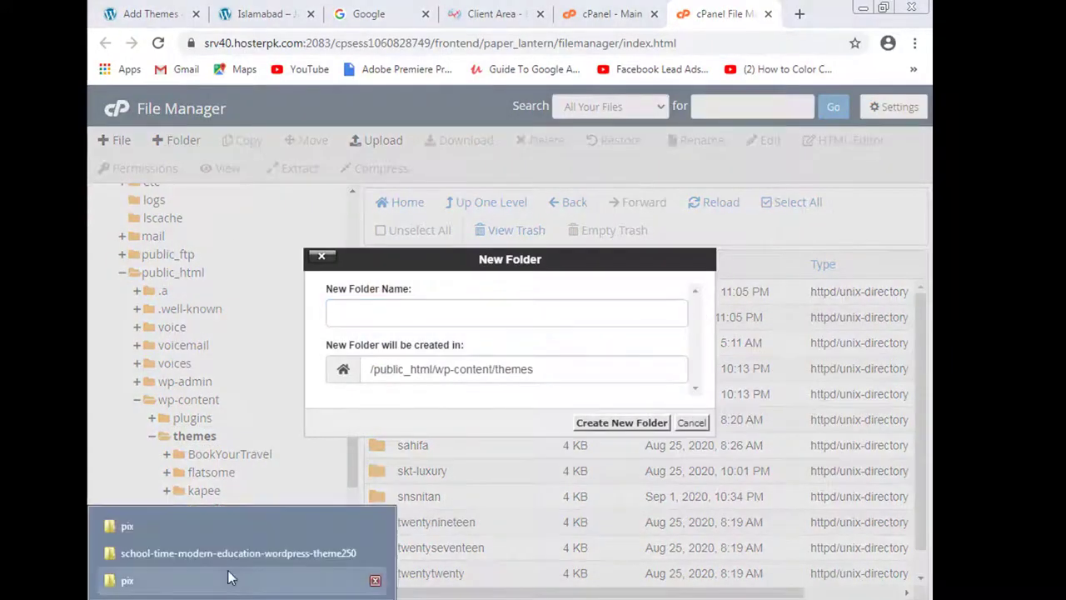
click(217, 552)
right_click(305, 259)
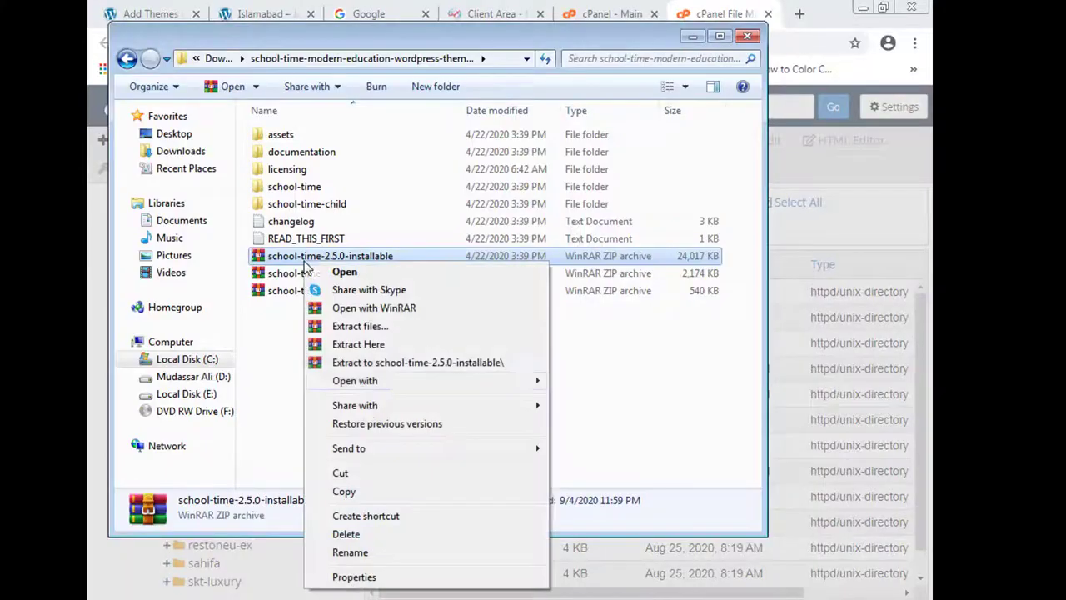
click(350, 552)
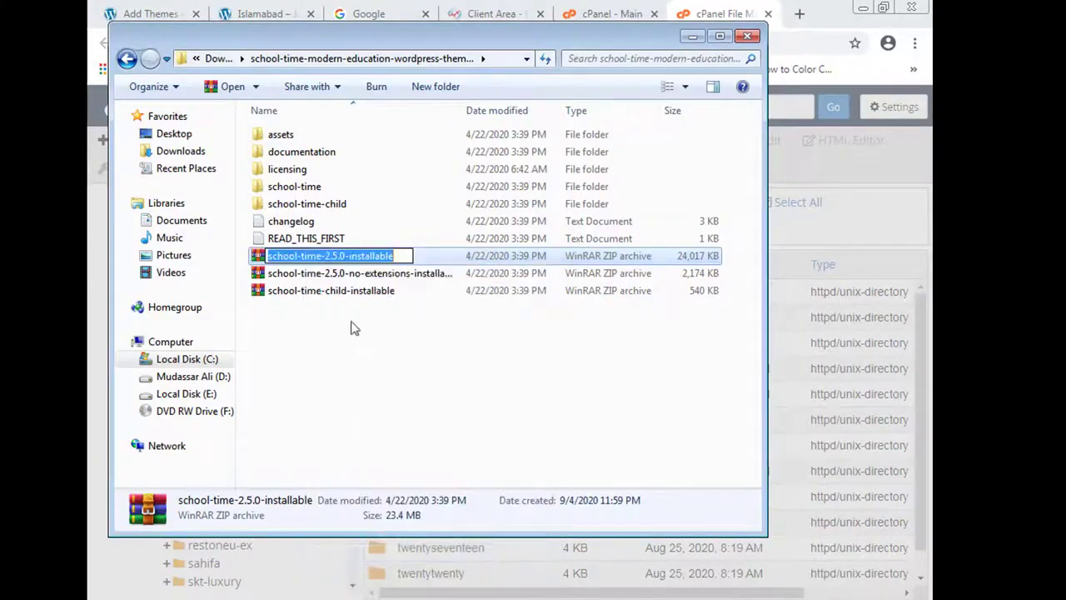
click(330, 256)
drag(325, 256, 229, 265)
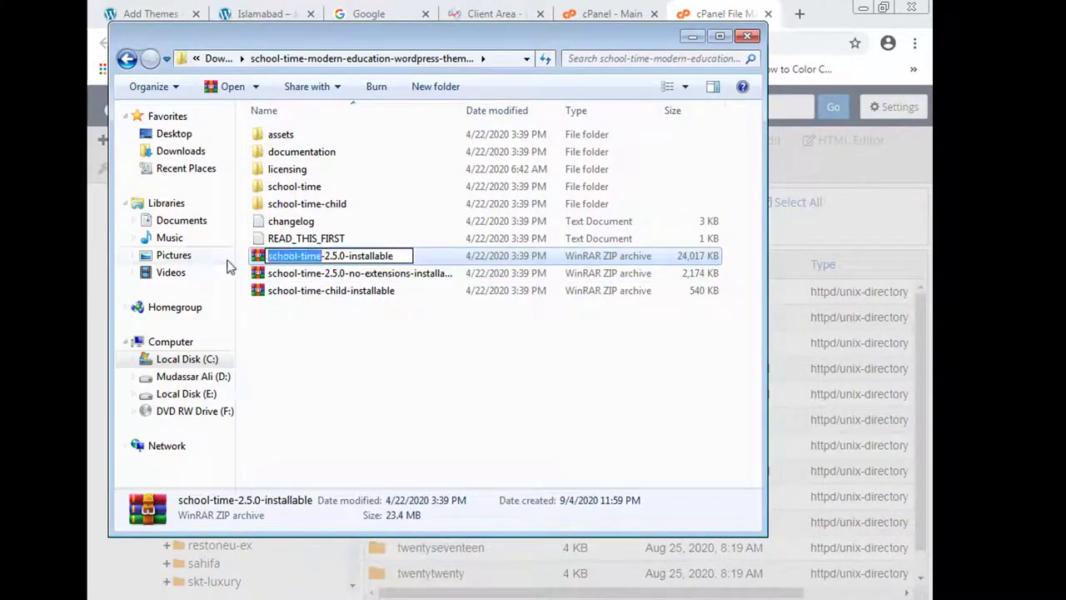
key(ctrl+c)
key(alt+Tab)
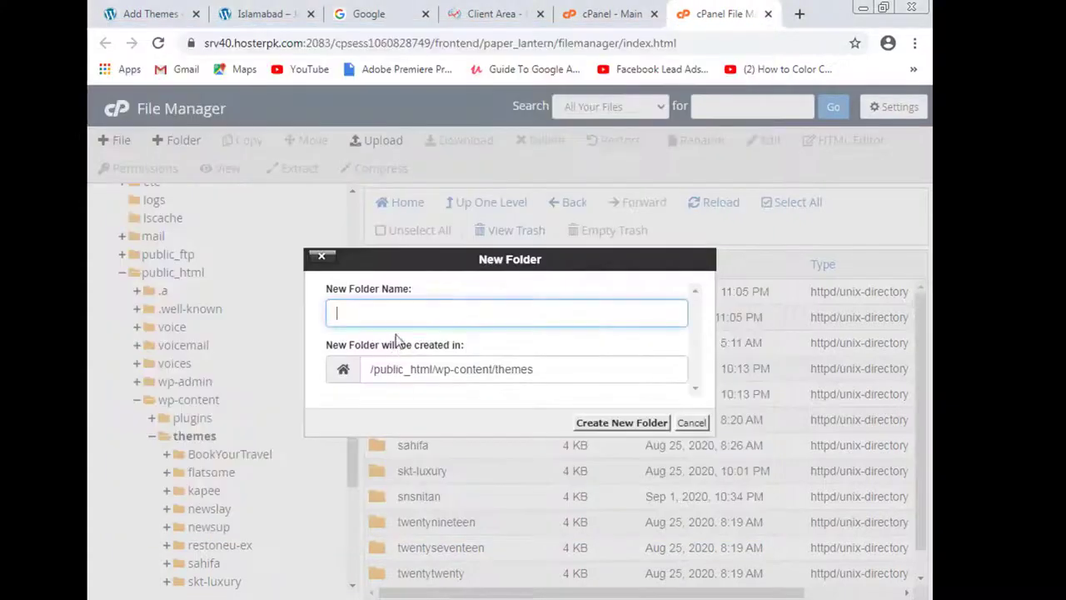
key(ctrl+v)
click(636, 426)
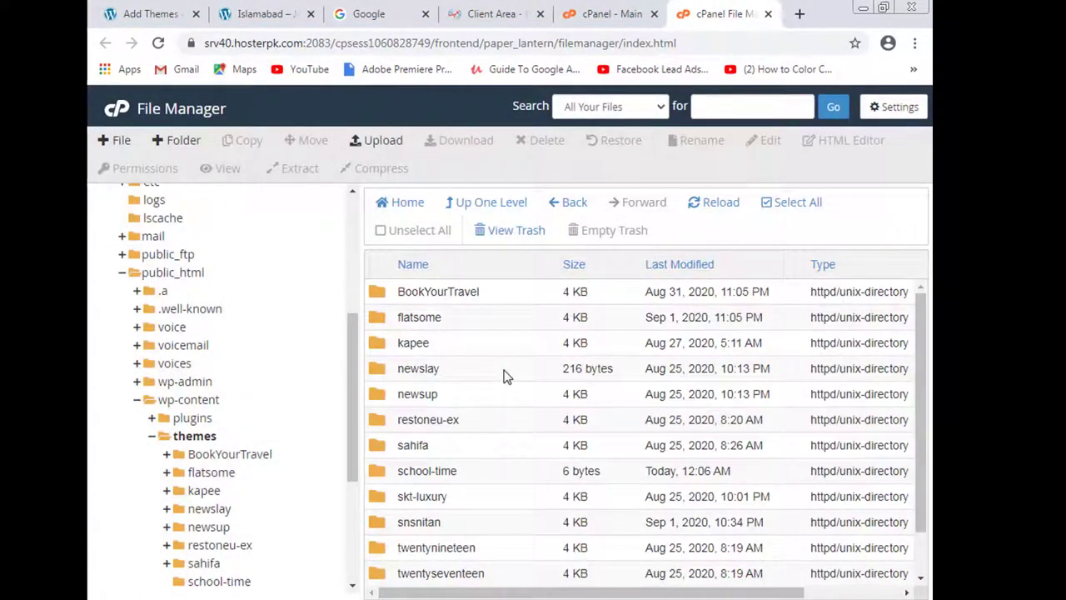
- Upload school-time-2.5.0-installable.zip from the local theme folder into the school-time folder under themes
scroll(523, 375, down, 1)
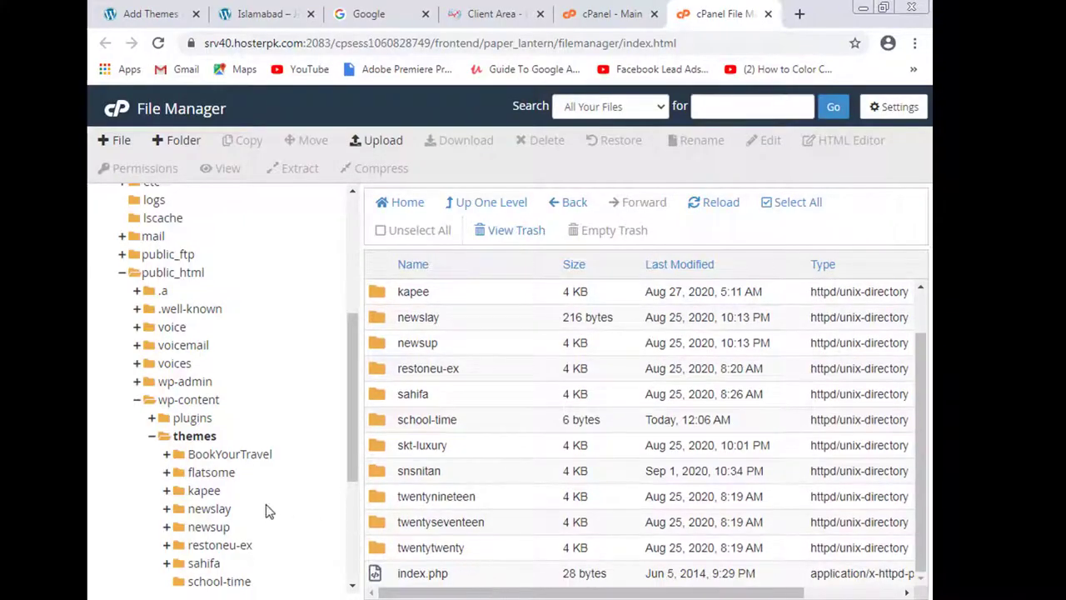
scroll(265, 504, down, 2)
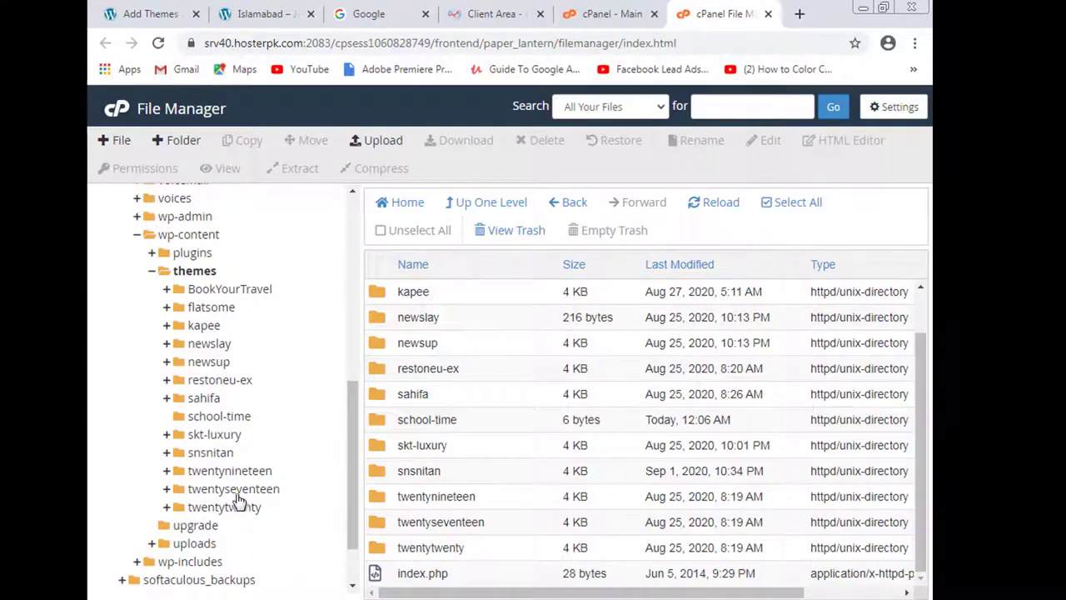
click(220, 416)
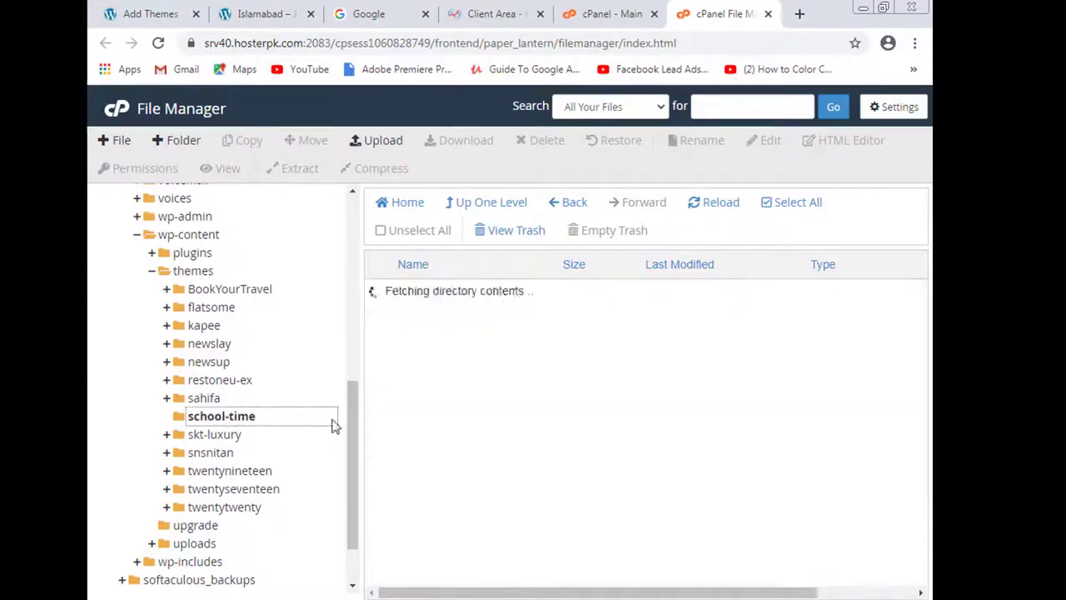
click(385, 144)
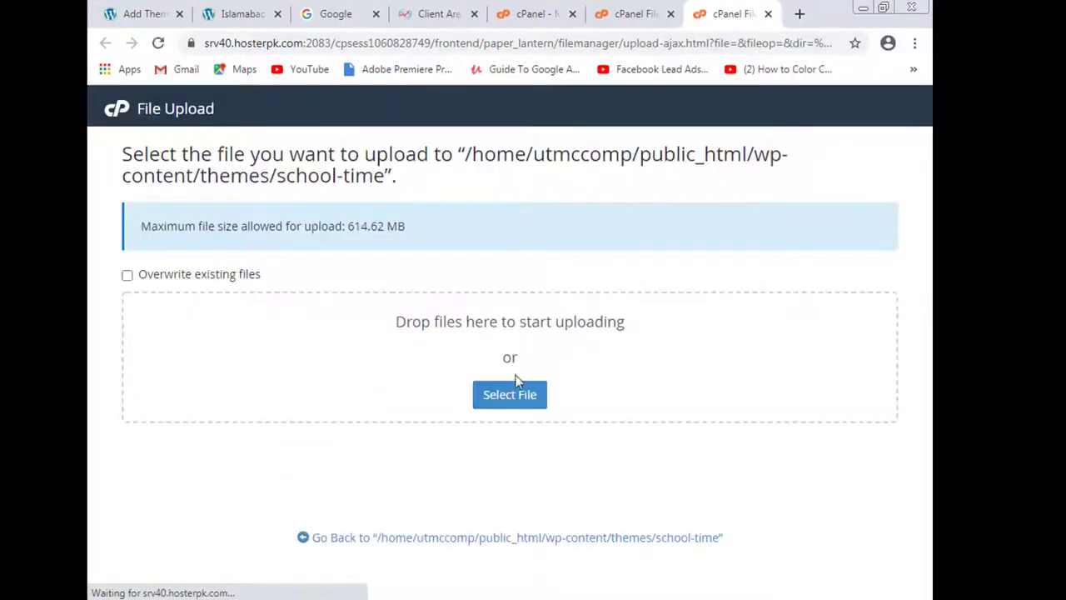
click(518, 398)
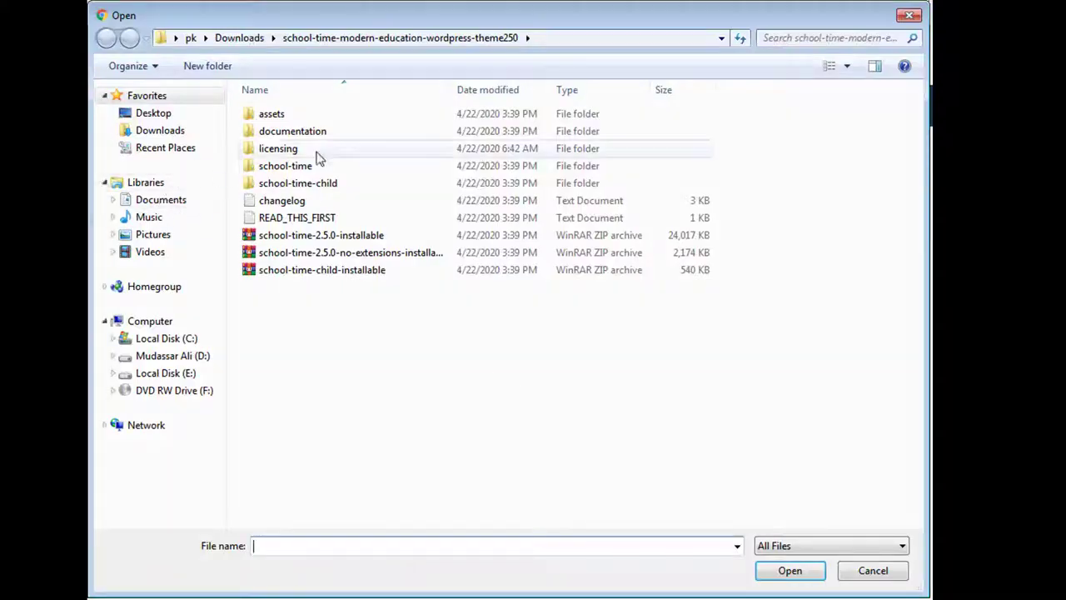
double_click(341, 236)
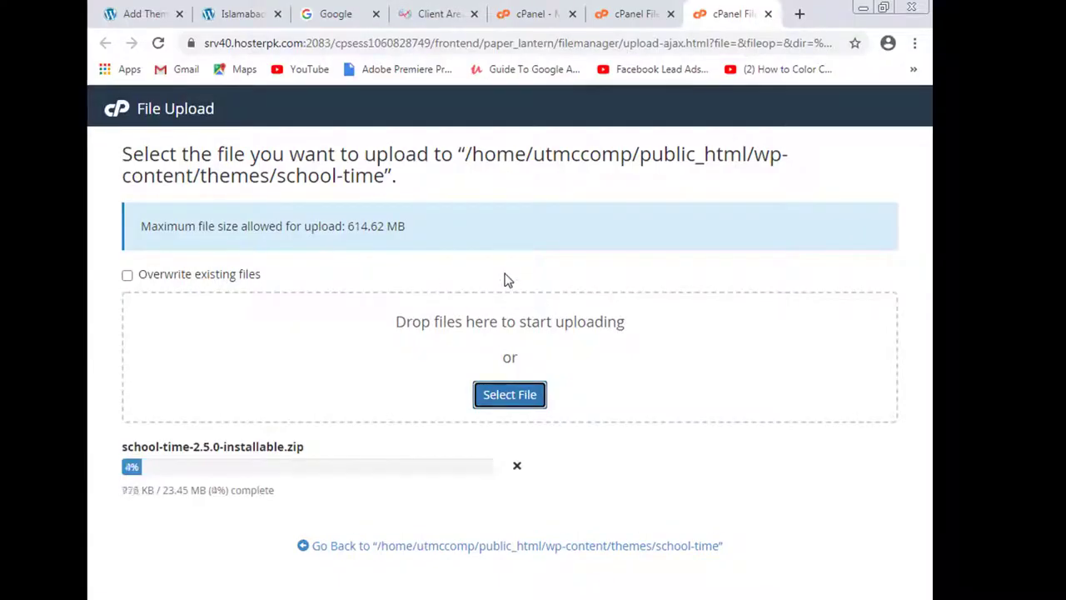
click(151, 7)
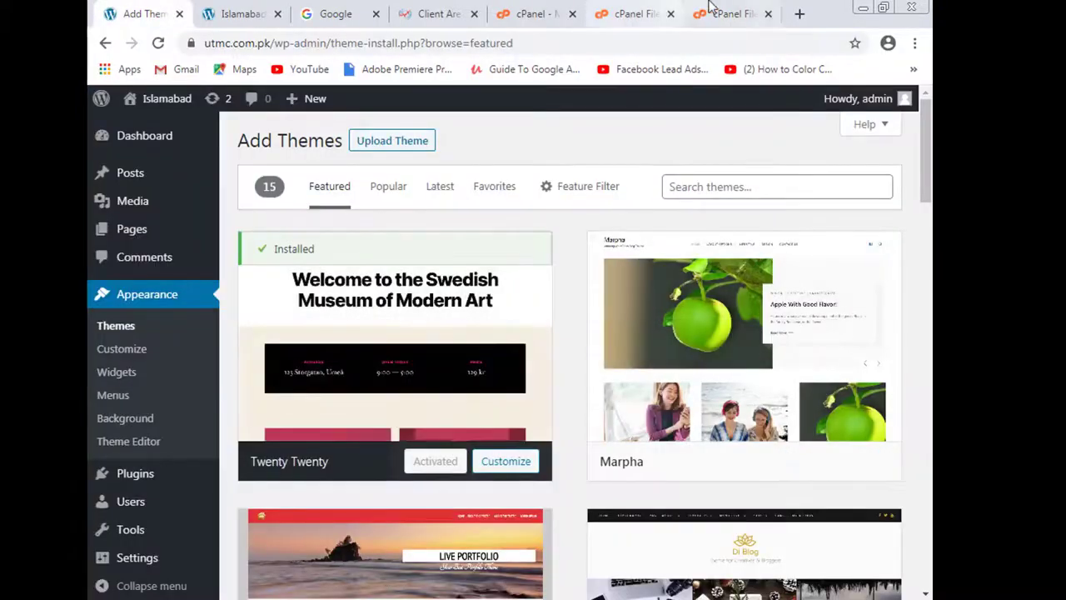
click(710, 9)
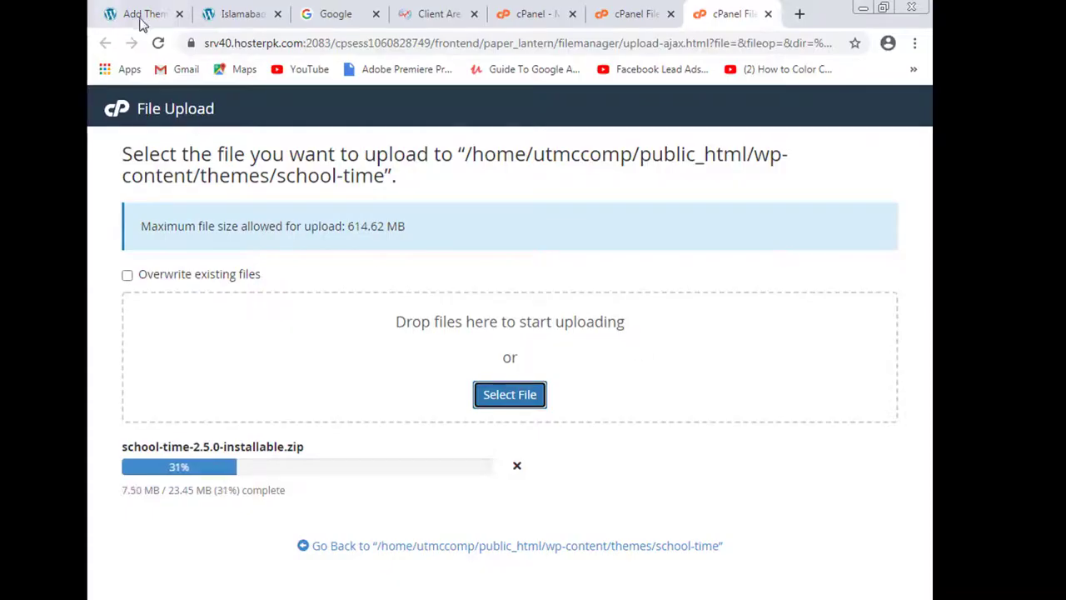
click(140, 23)
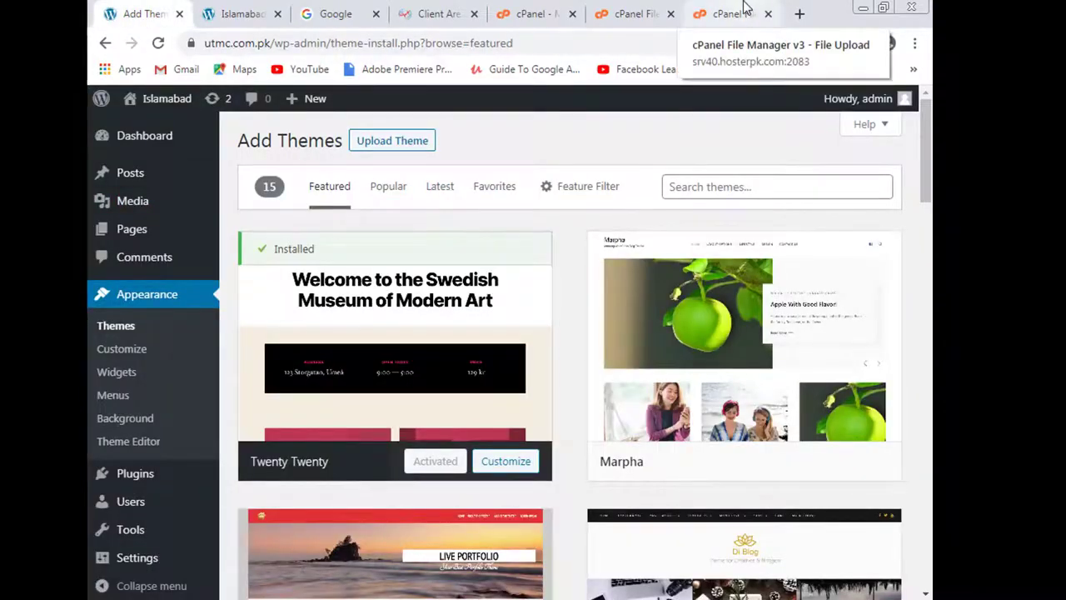
- Check the target folder, maximum allowed file size and progress of the school-time-2.5.0-installable.zip upload in cPanel
click(746, 14)
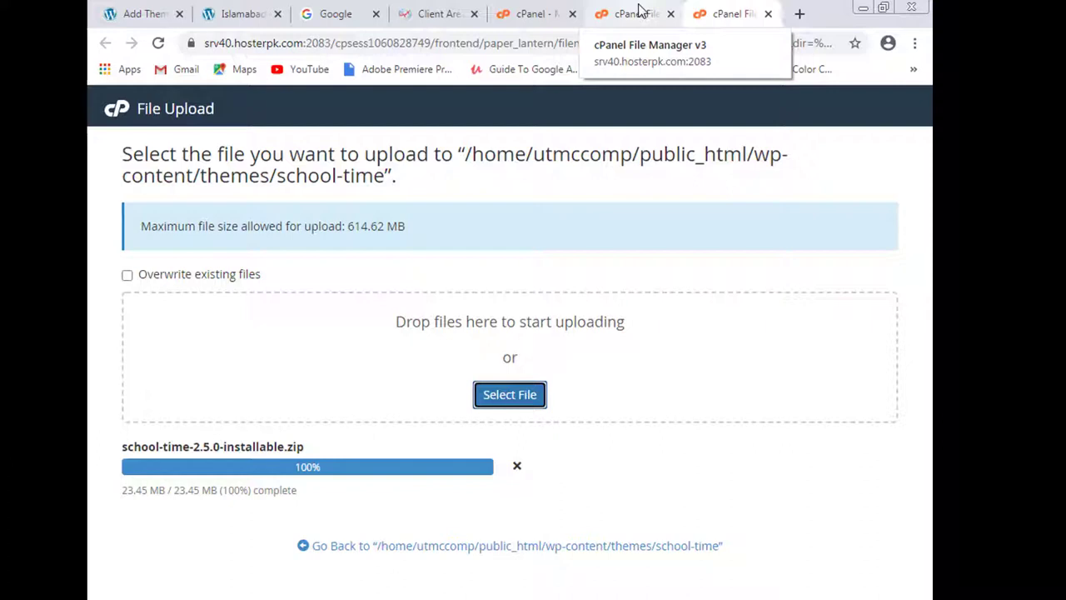
triple_click(364, 175)
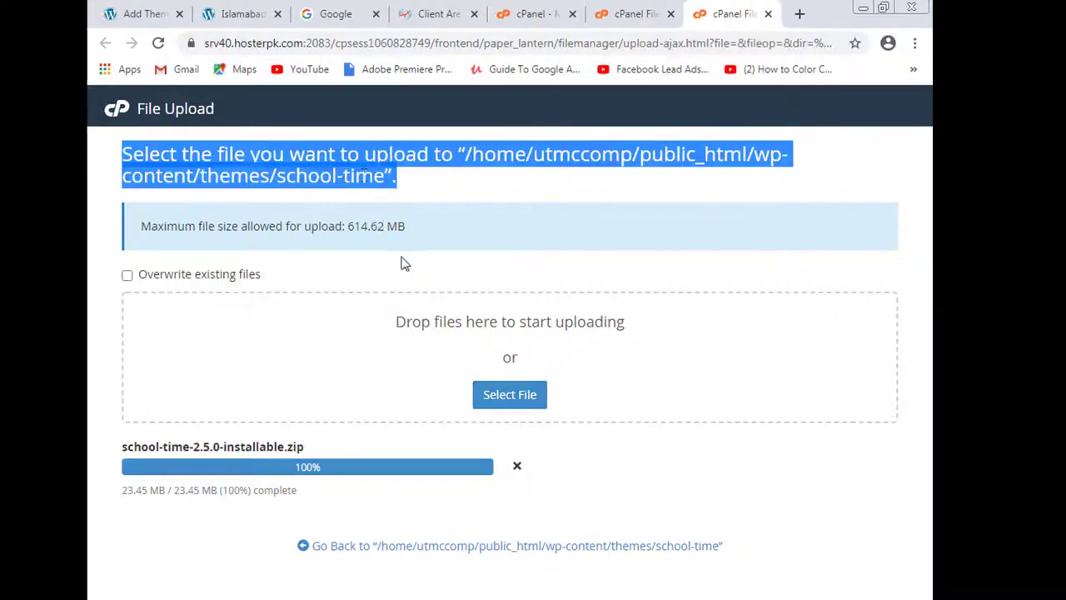
triple_click(367, 230)
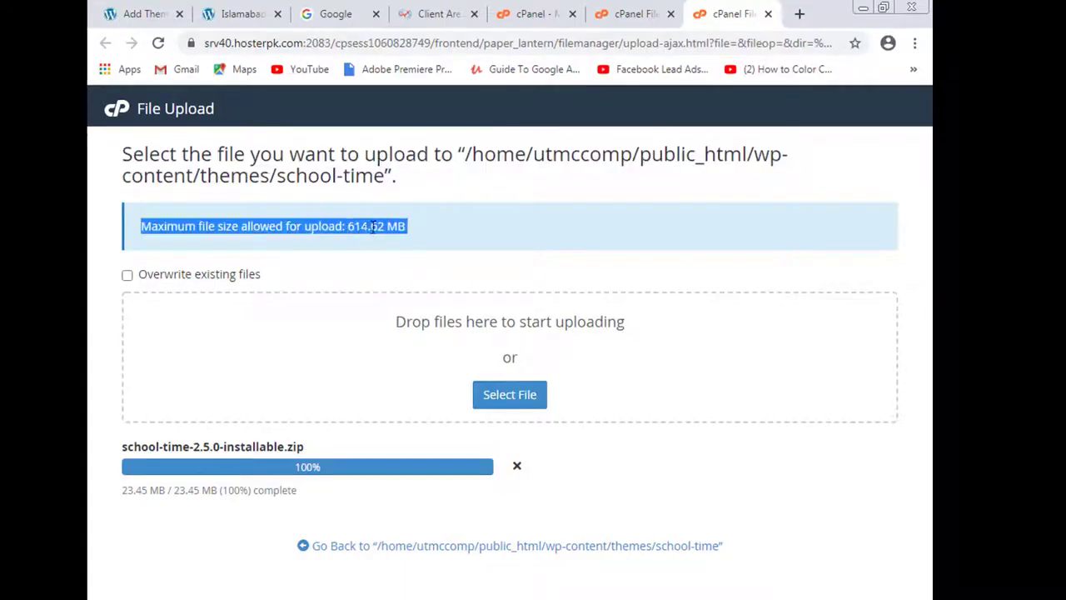
click(289, 225)
double_click(291, 226)
click(334, 220)
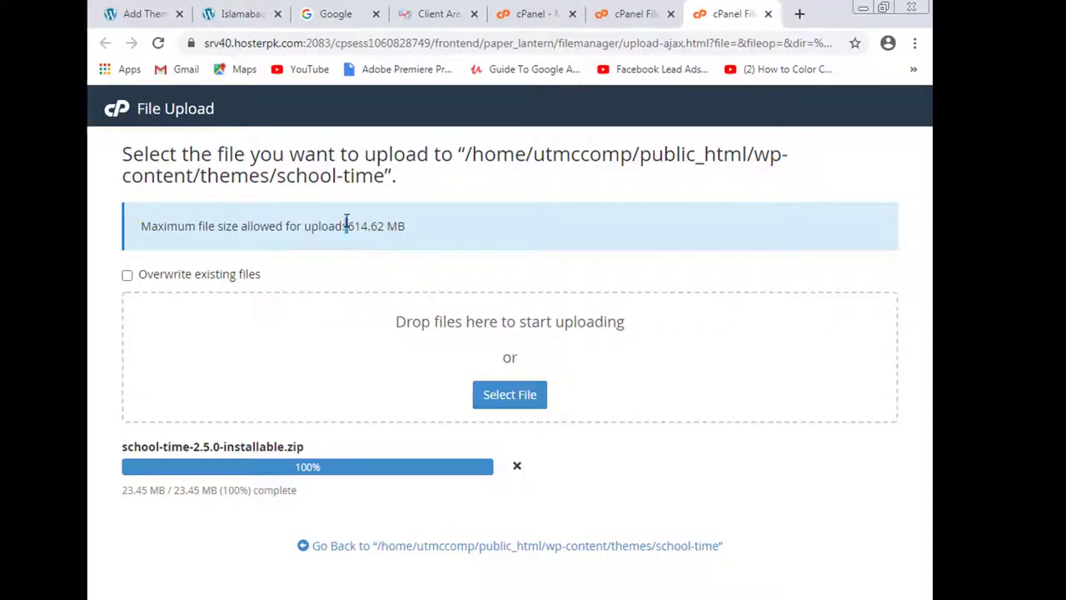
triple_click(346, 221)
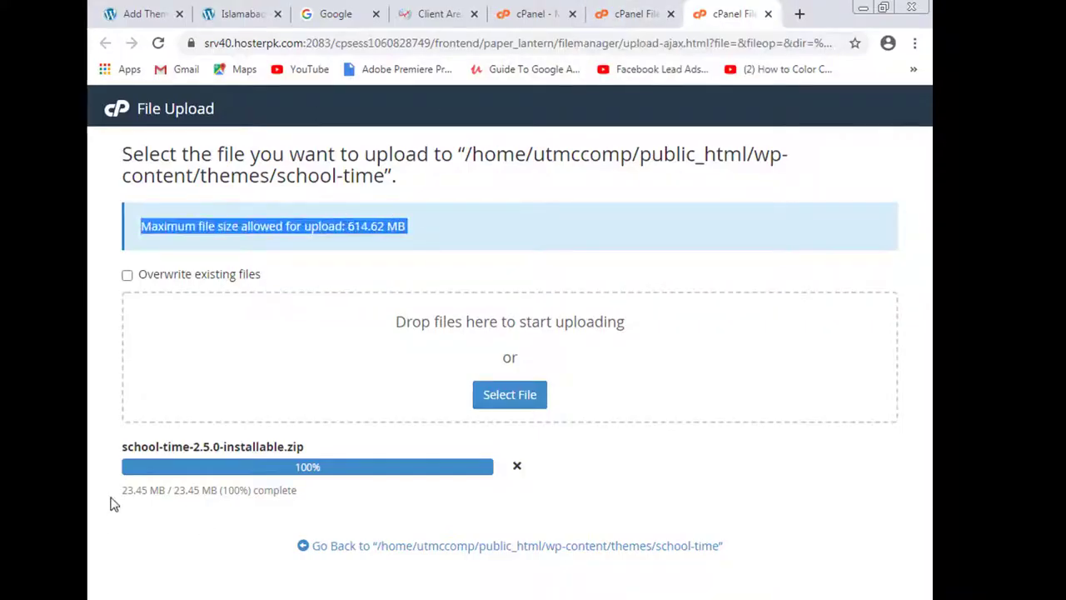
triple_click(187, 491)
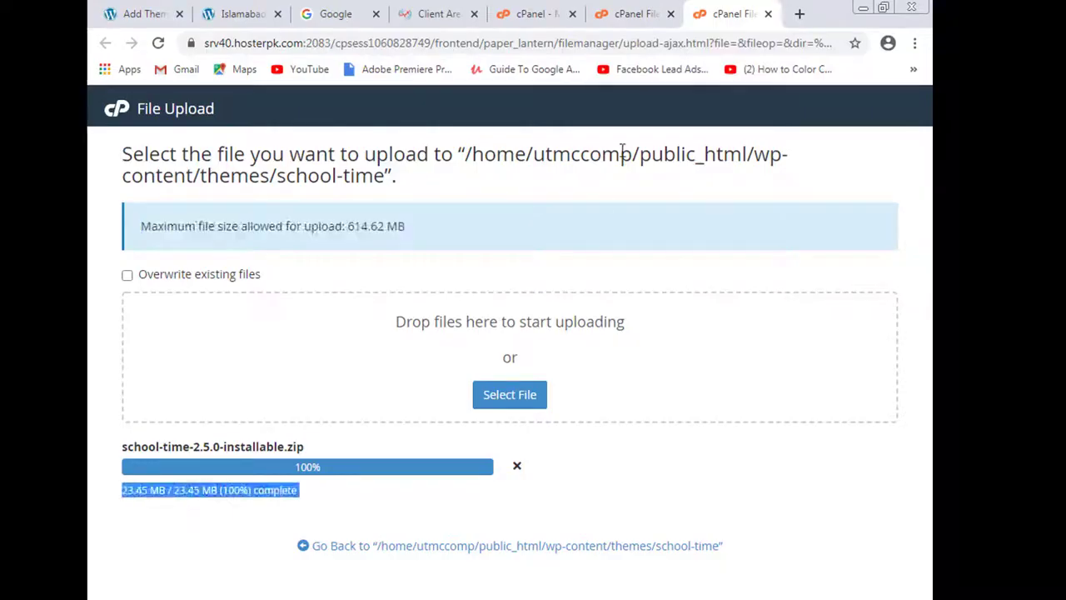
- Extract school-time-2.5.0-installable.zip inside the themes/school-time folder in File Manager
click(635, 14)
click(243, 420)
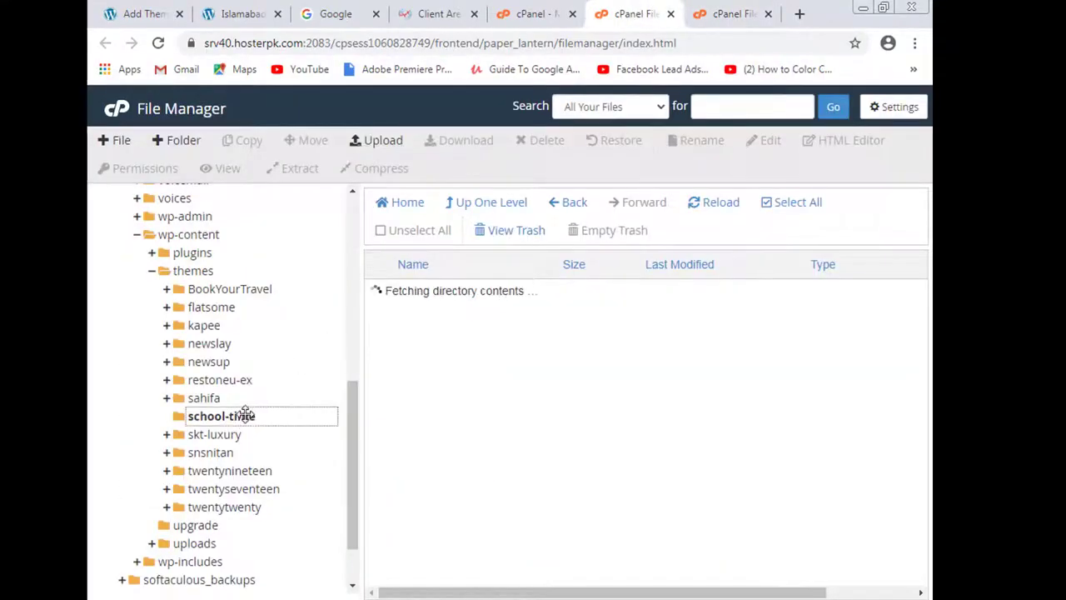
click(246, 416)
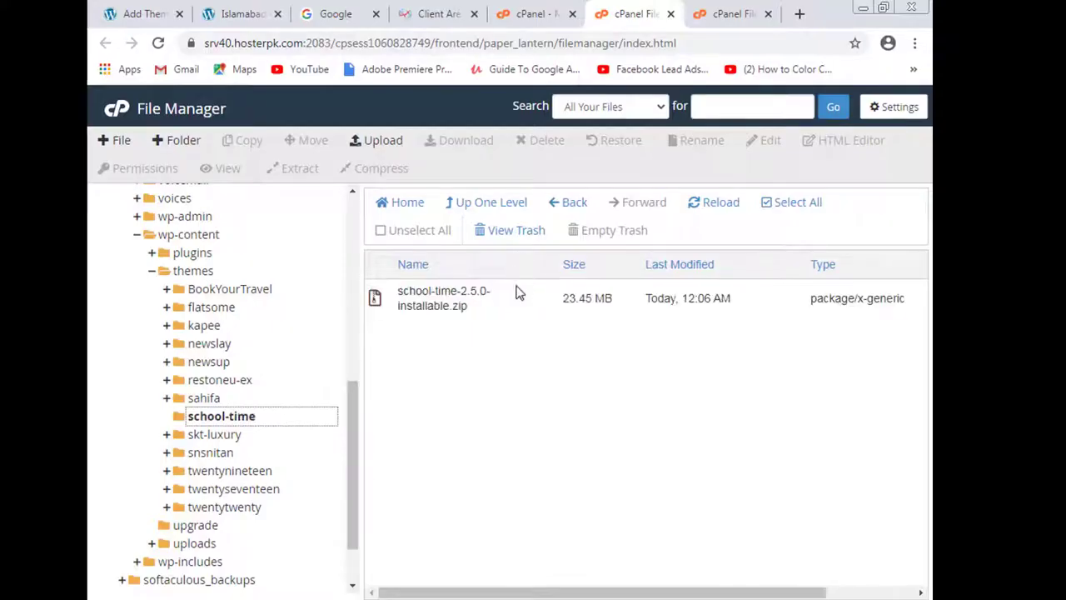
right_click(441, 297)
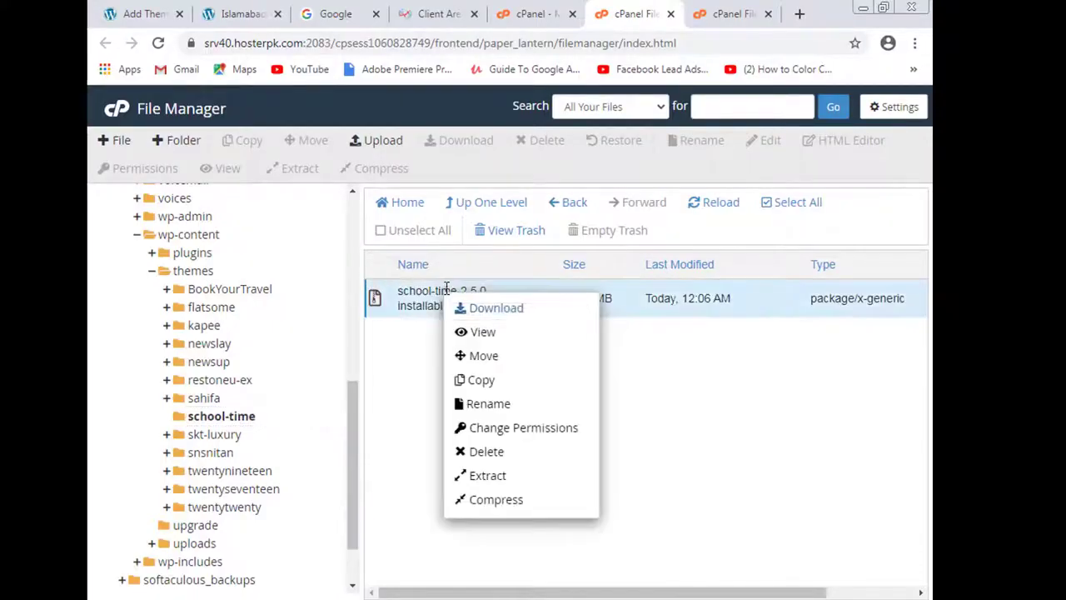
click(514, 477)
click(629, 431)
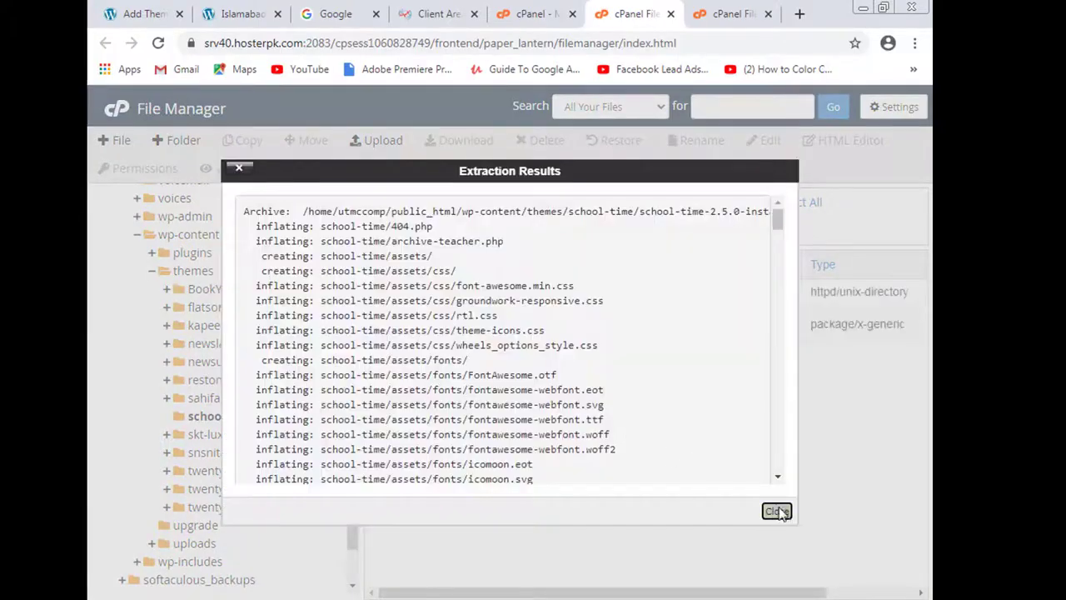
click(773, 509)
- Move everything from the extracted inner school-time folder up into themes/school-time, and close the cPanel upload and File Manager pages
double_click(376, 295)
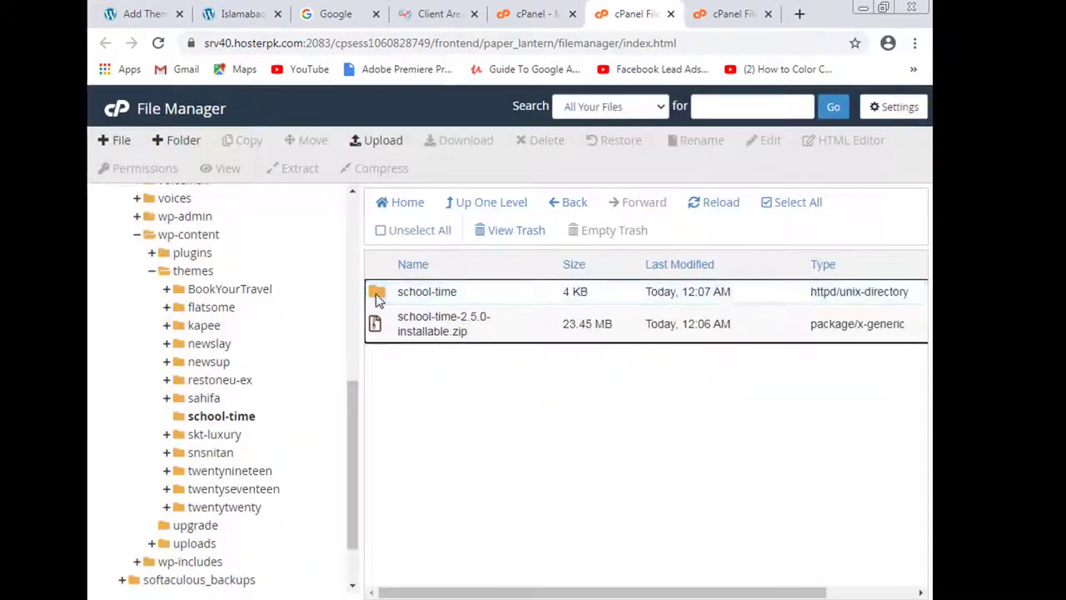
click(798, 203)
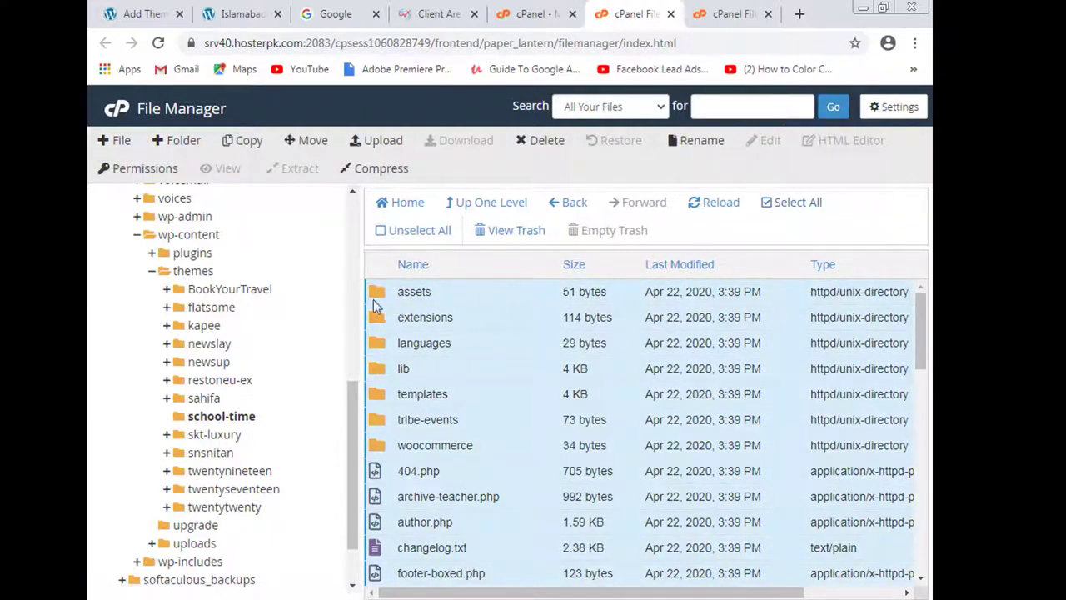
drag(376, 298, 234, 418)
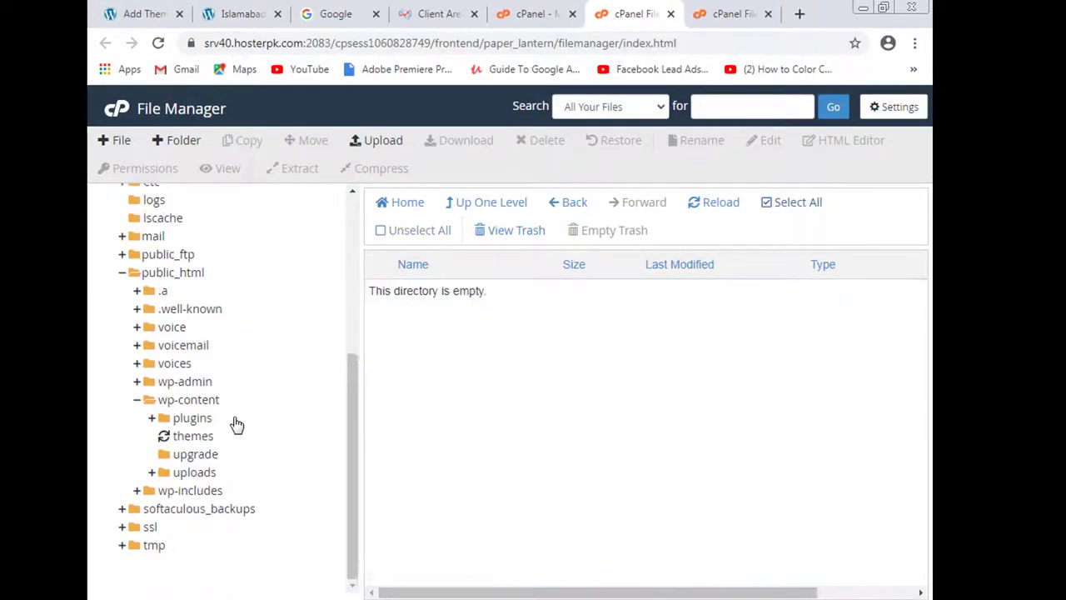
click(234, 416)
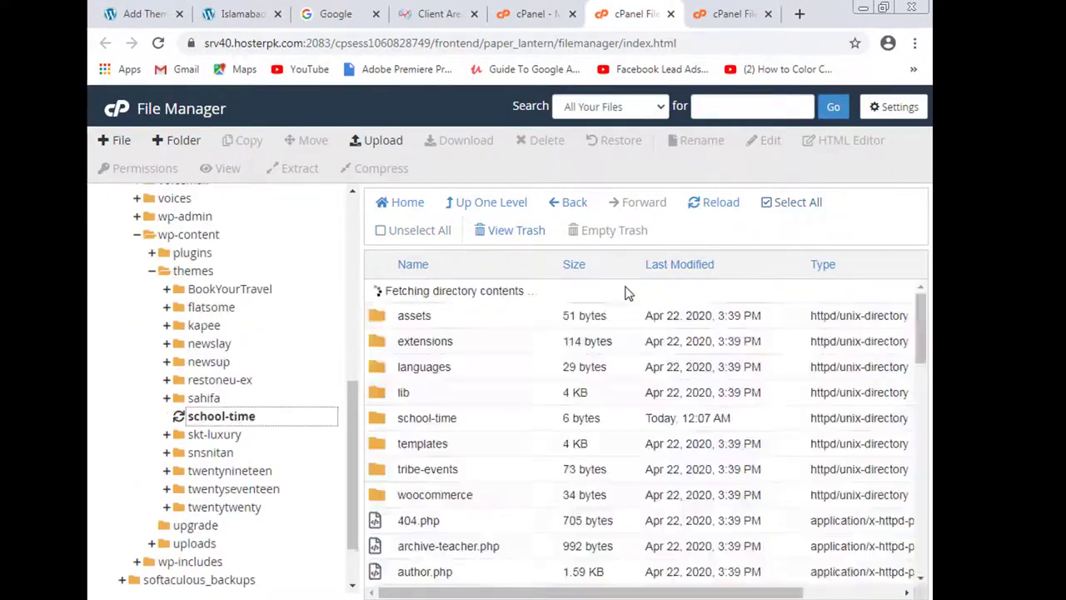
click(768, 15)
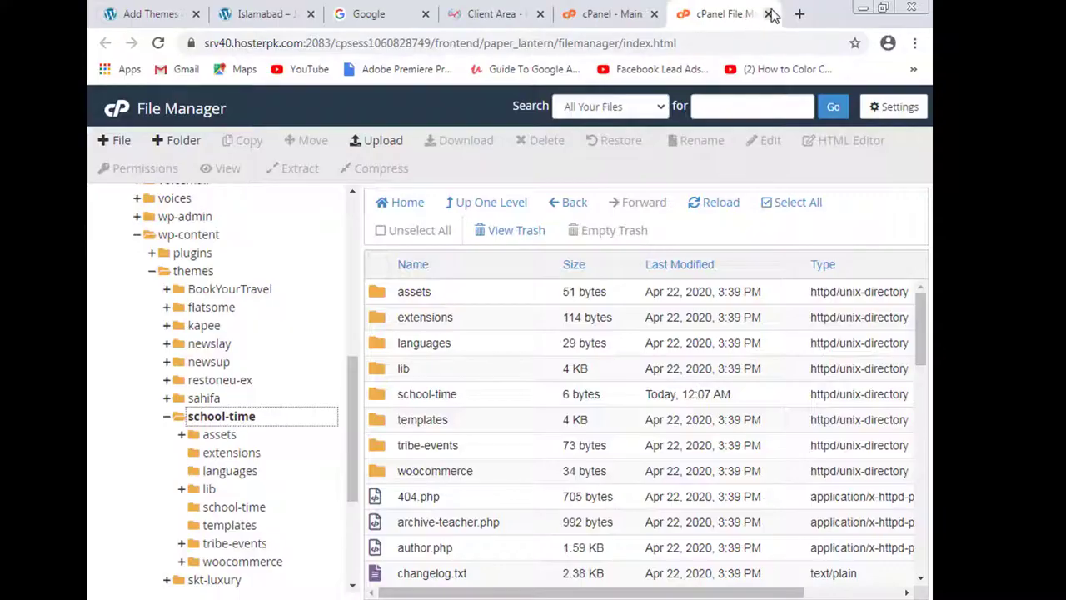
click(768, 14)
- Return to the WordPress dashboard, open the installed themes and activate the School-Time theme
click(166, 14)
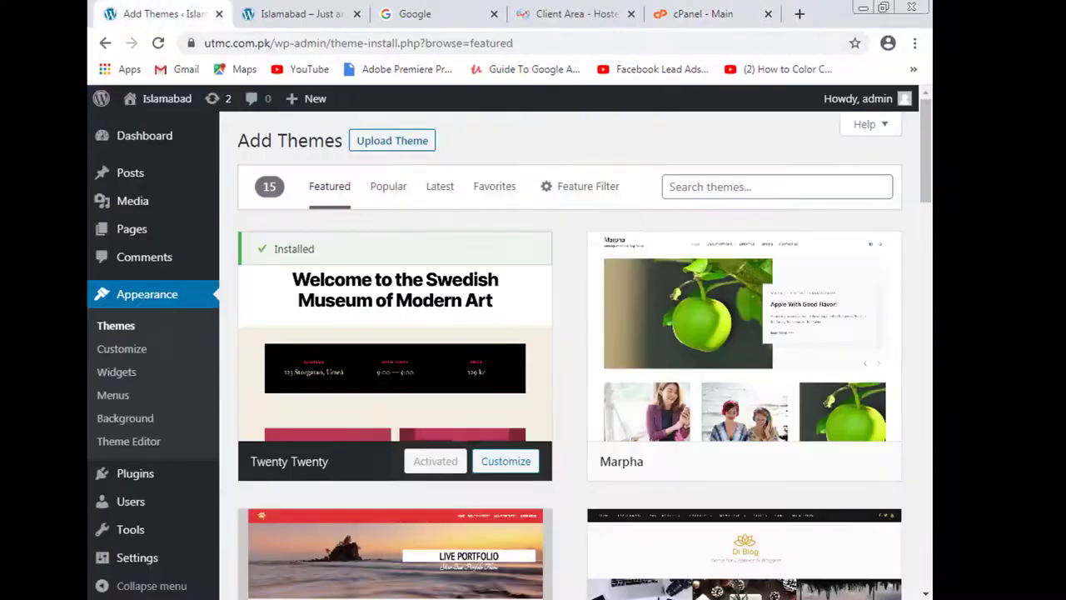
scroll(921, 444, down, 5)
scroll(918, 445, up, 5)
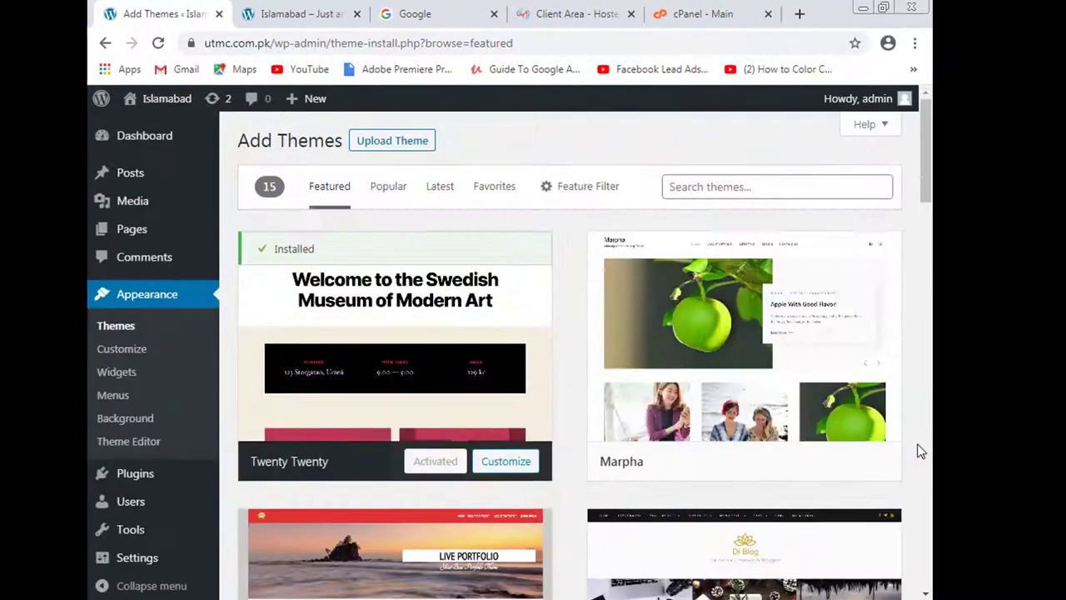
click(135, 298)
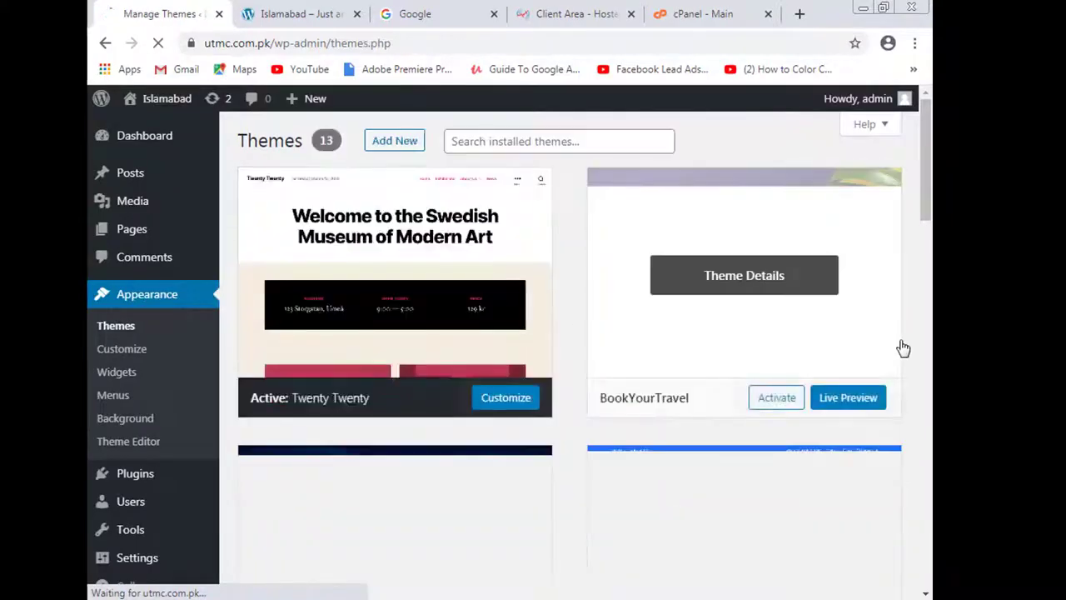
scroll(700, 461, down, 4)
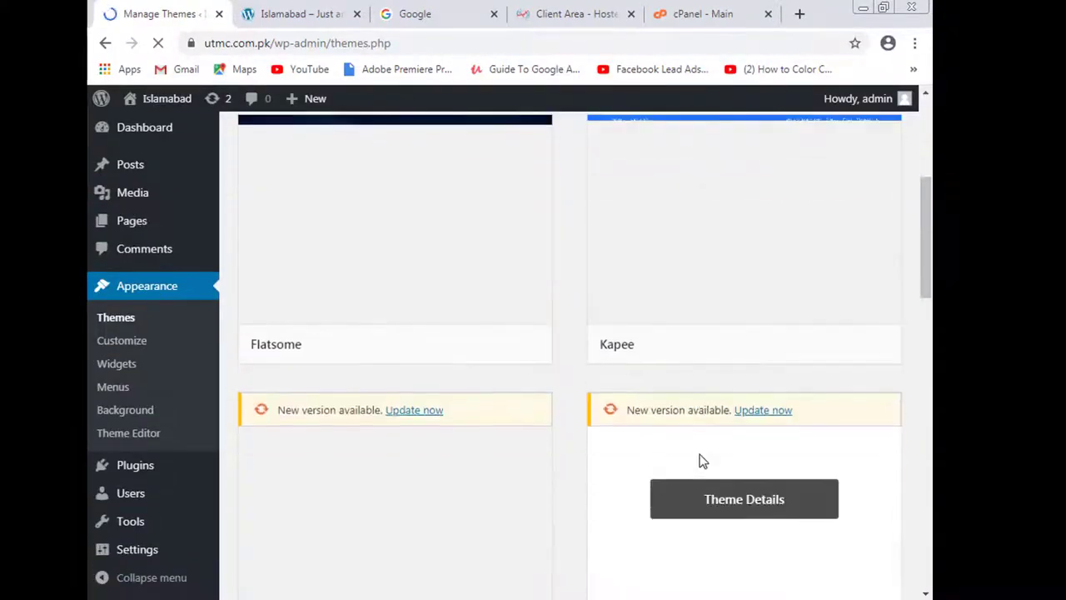
scroll(601, 486, up, 4)
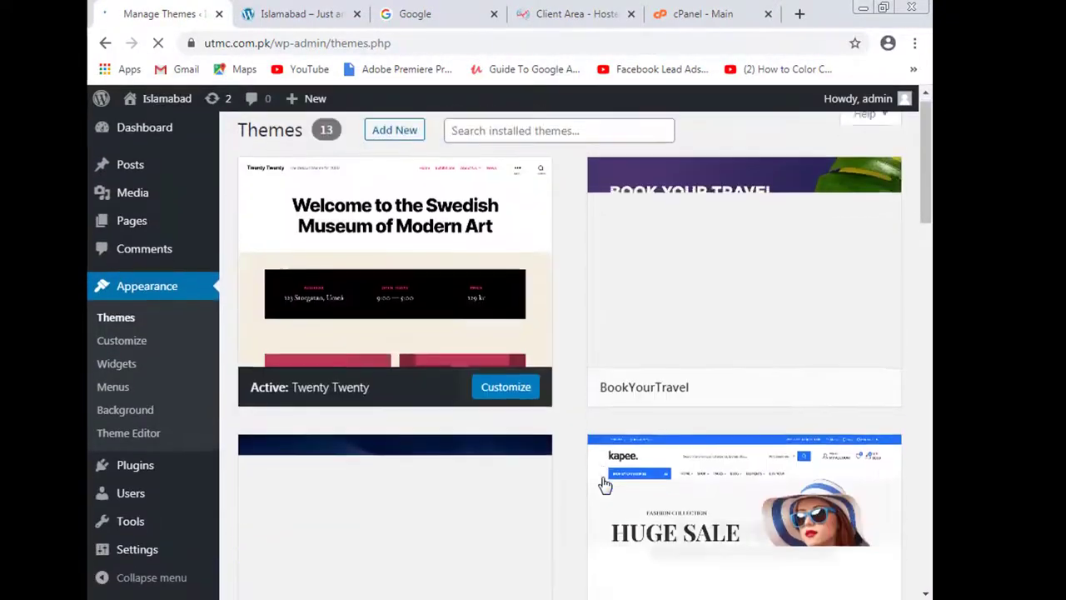
scroll(605, 484, down, 15)
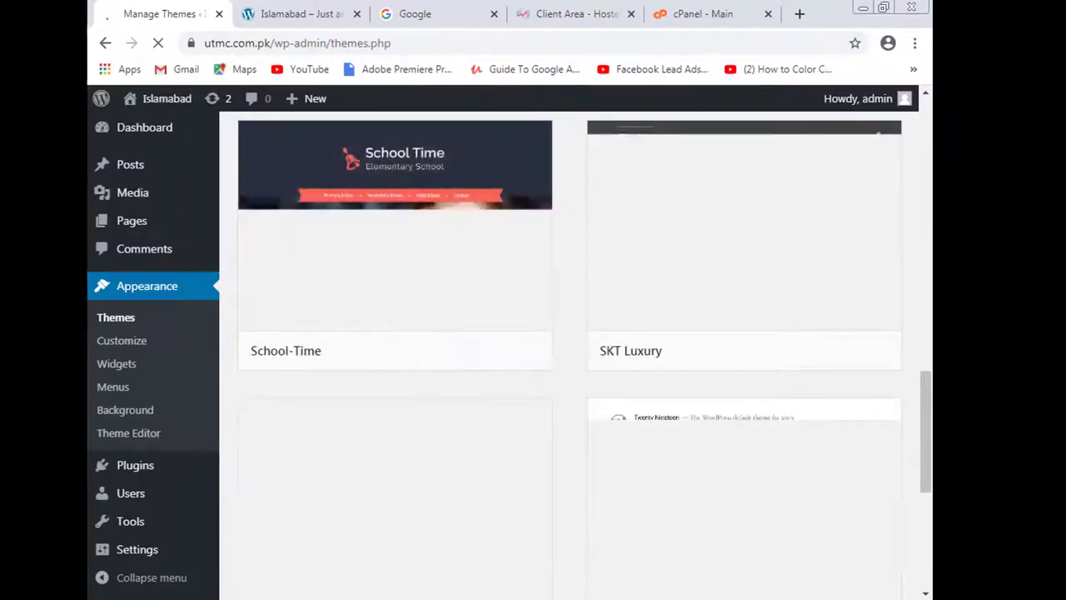
click(428, 351)
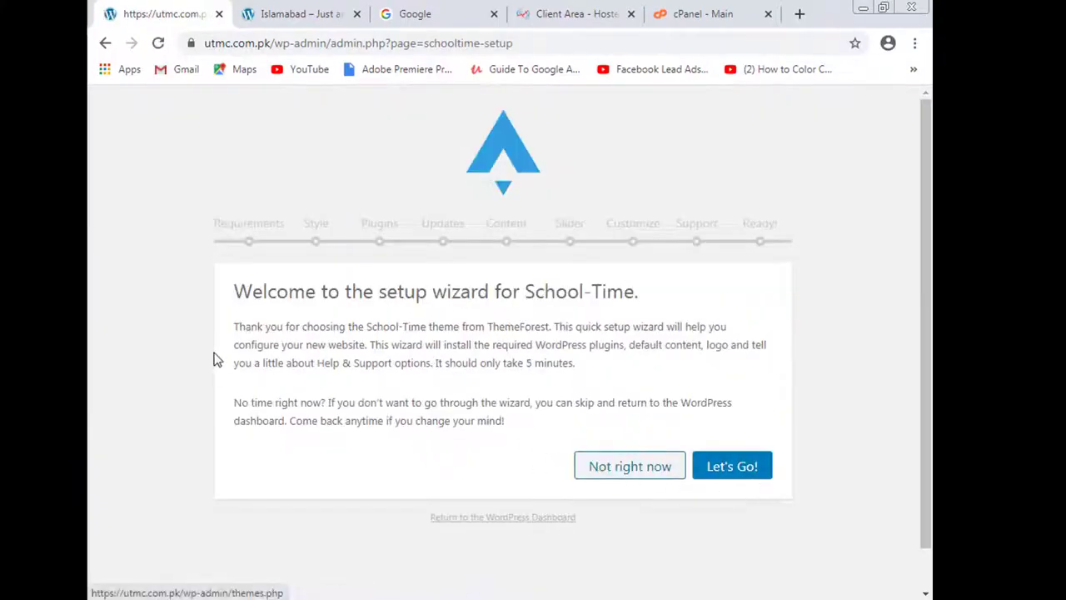
- Start the School-Time setup wizard, review the theme requirements and proceed to the site style choice
click(759, 469)
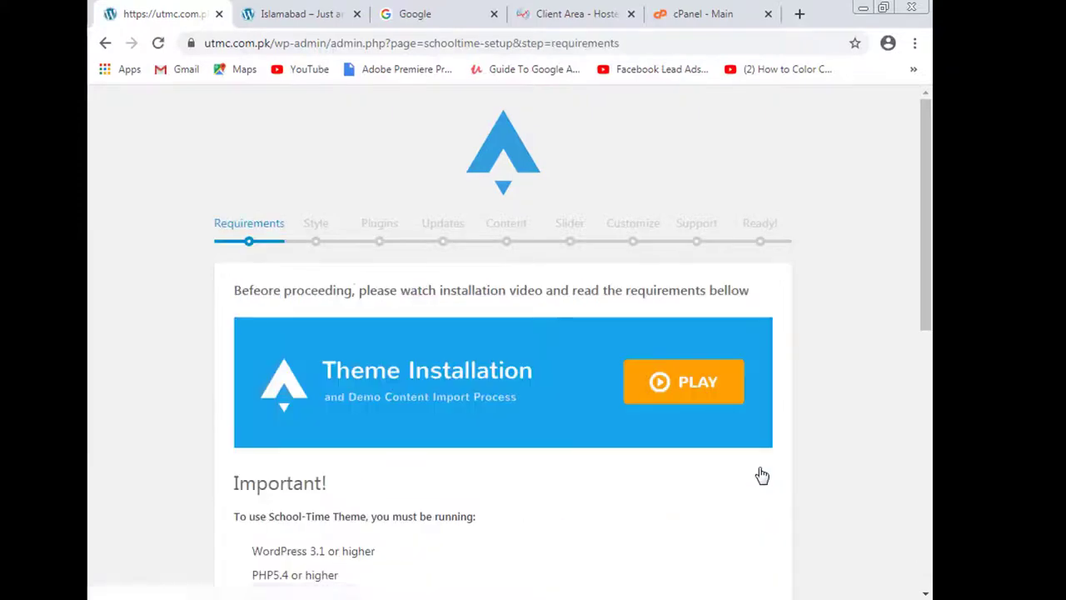
scroll(786, 459, down, 2)
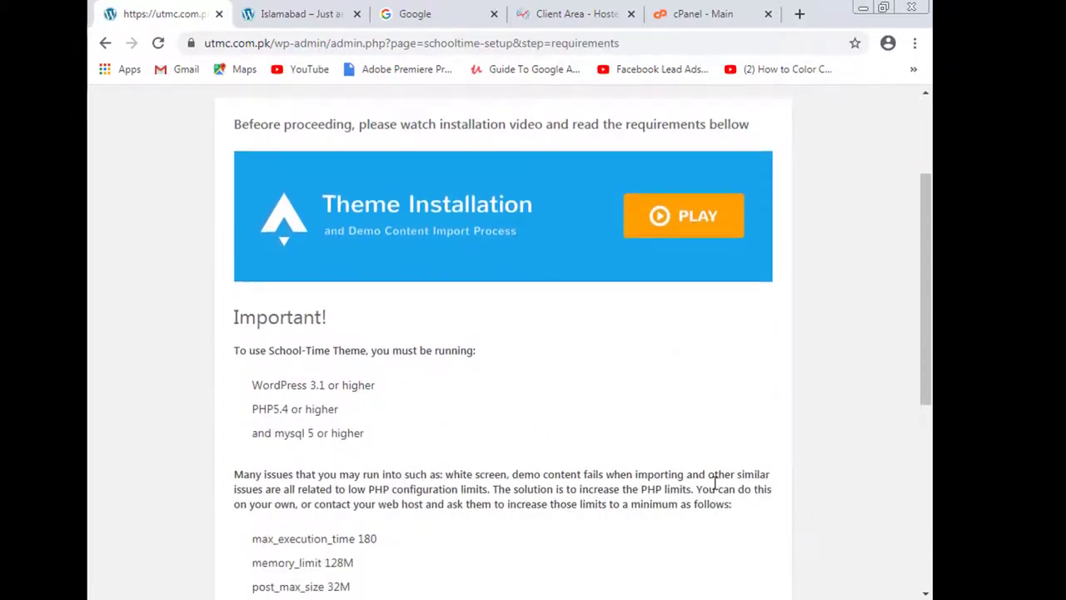
scroll(715, 483, down, 5)
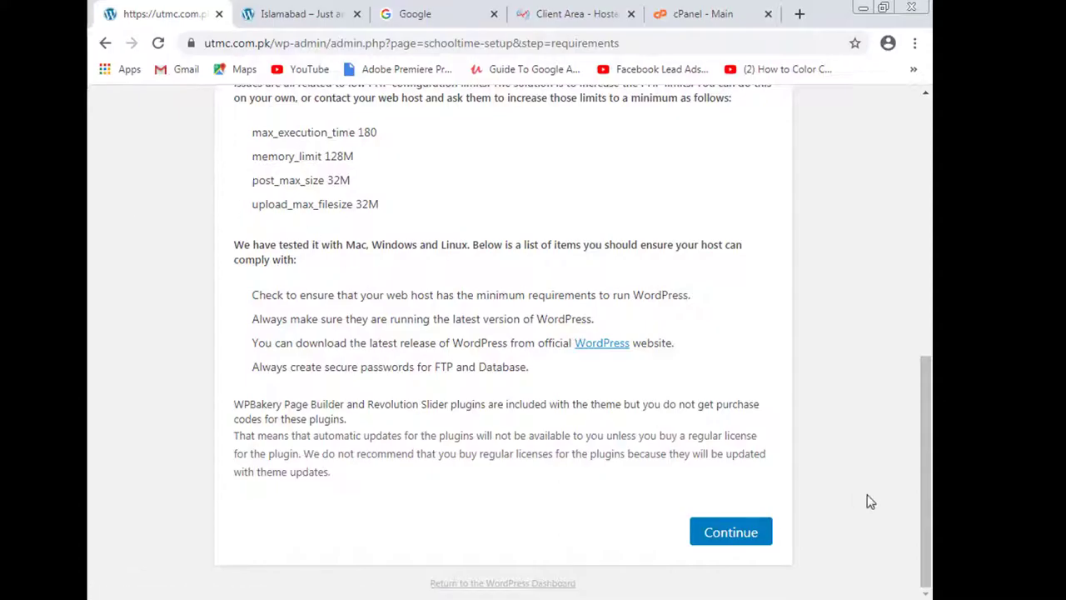
click(746, 538)
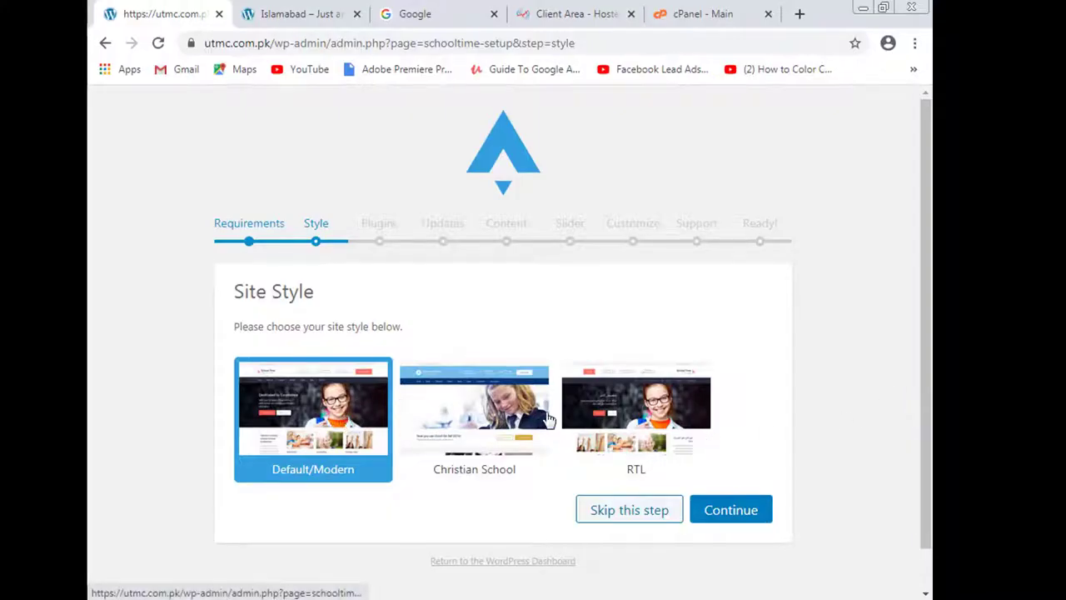
- Choose the Christian School site style and start installing the wizard's default plugins
click(472, 428)
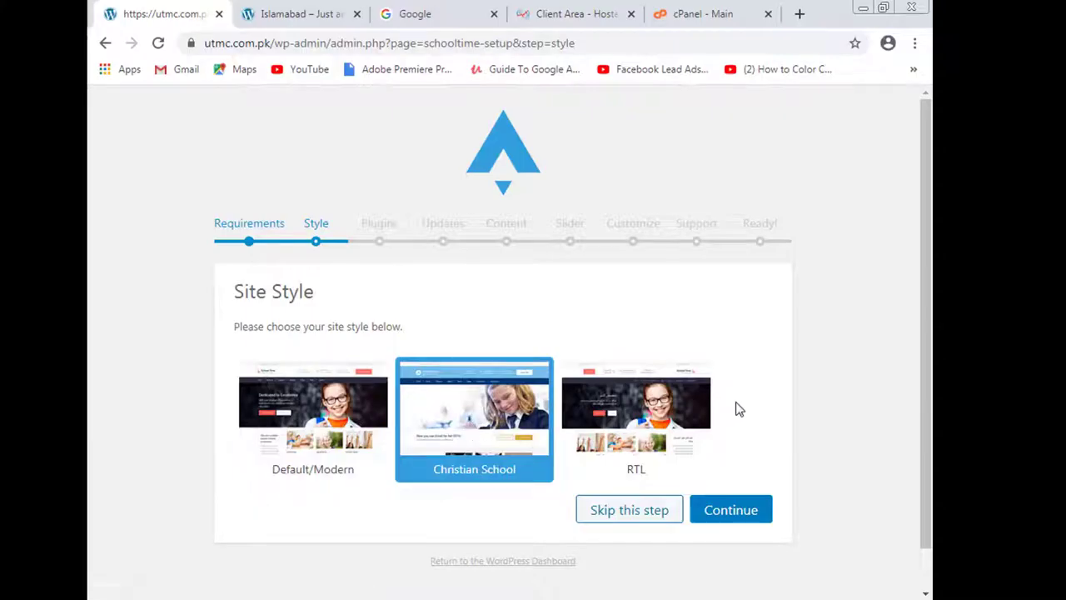
click(732, 510)
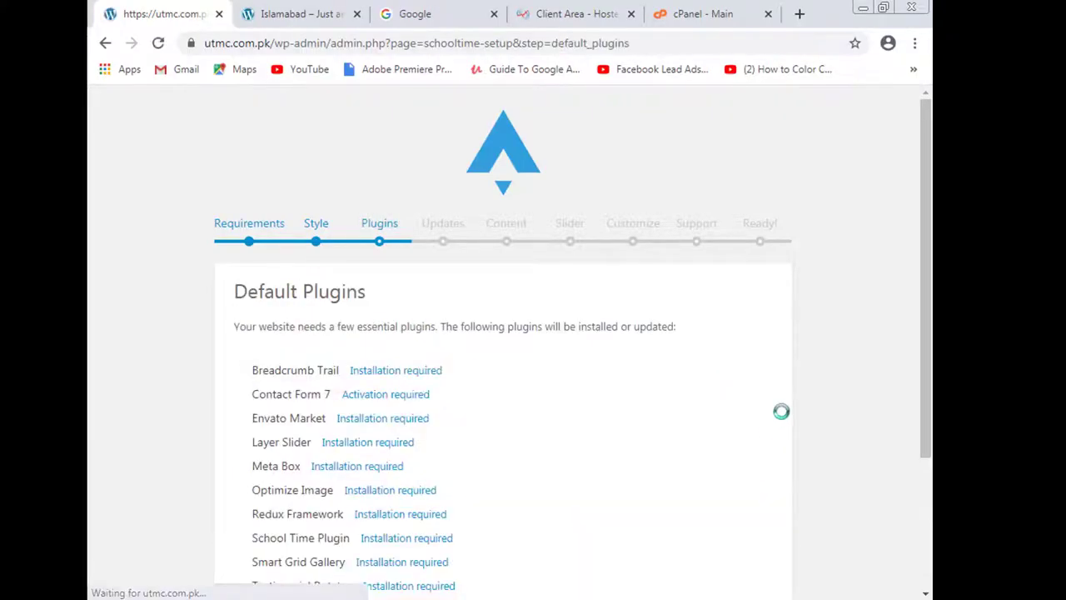
scroll(781, 411, down, 3)
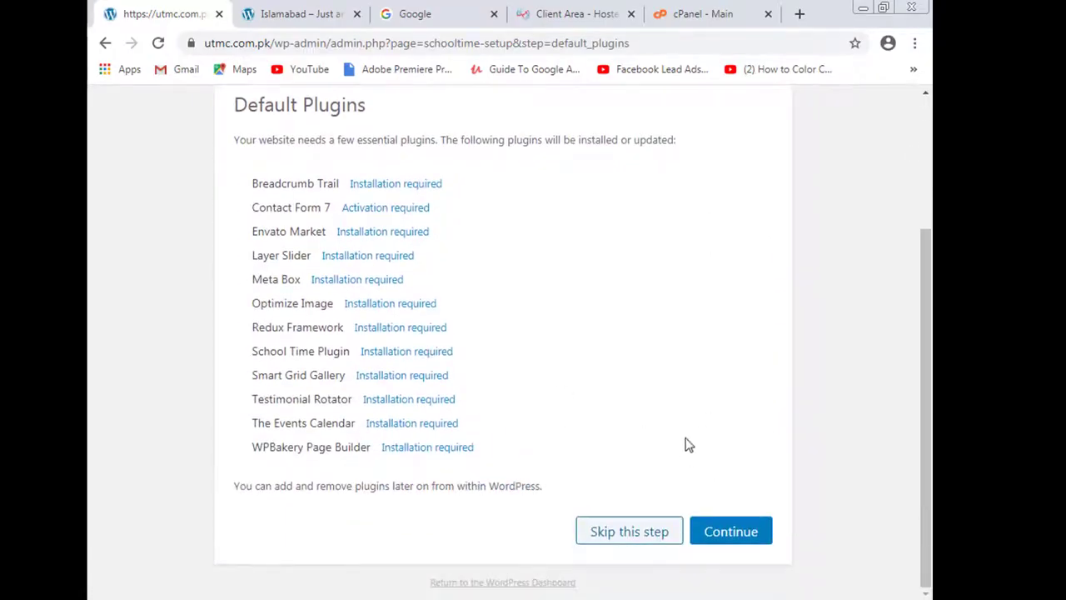
click(733, 533)
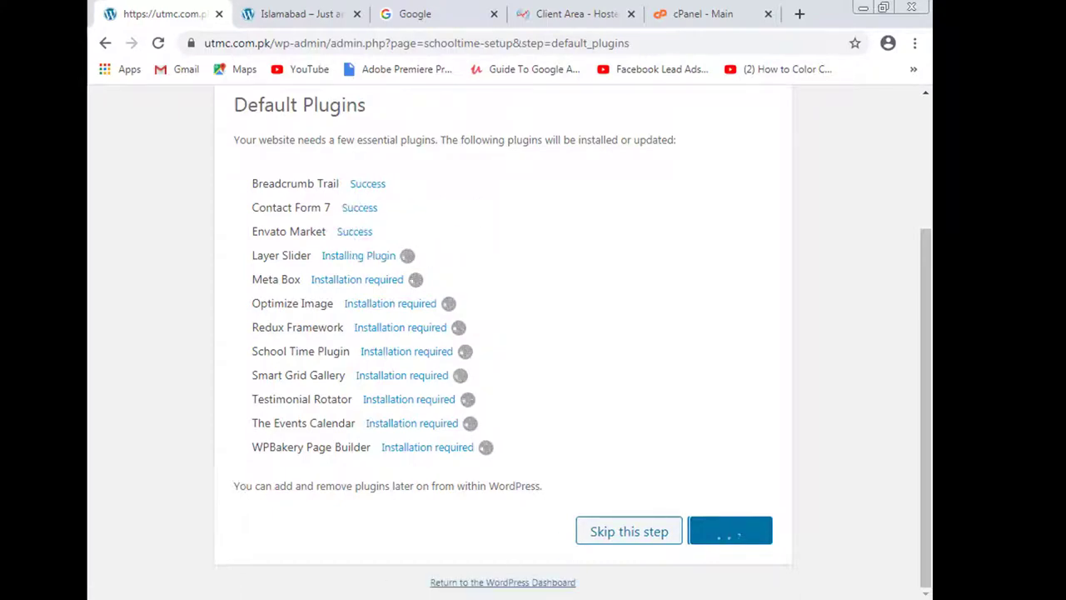
- Open the index file from the local documentation/school-time-documentation folder in Google Chrome and read the theme installation instructions
click(208, 599)
click(238, 556)
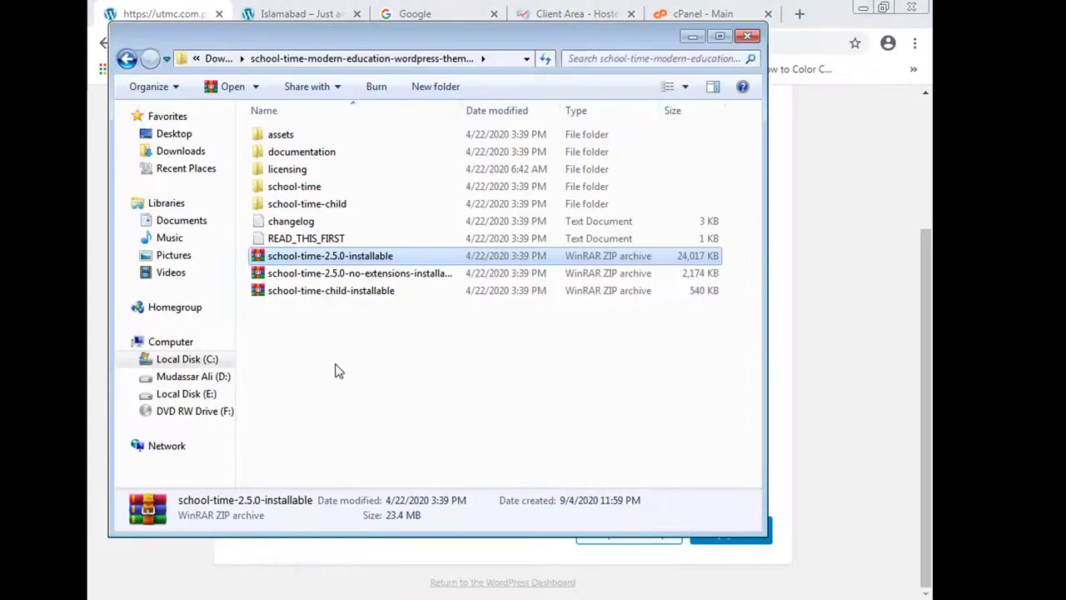
double_click(328, 152)
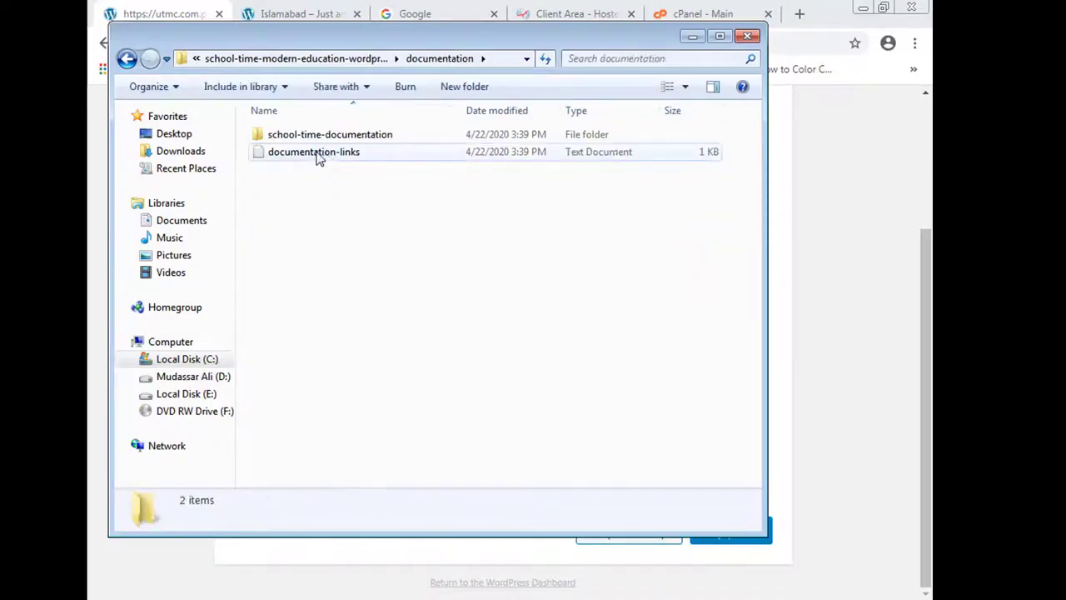
double_click(336, 139)
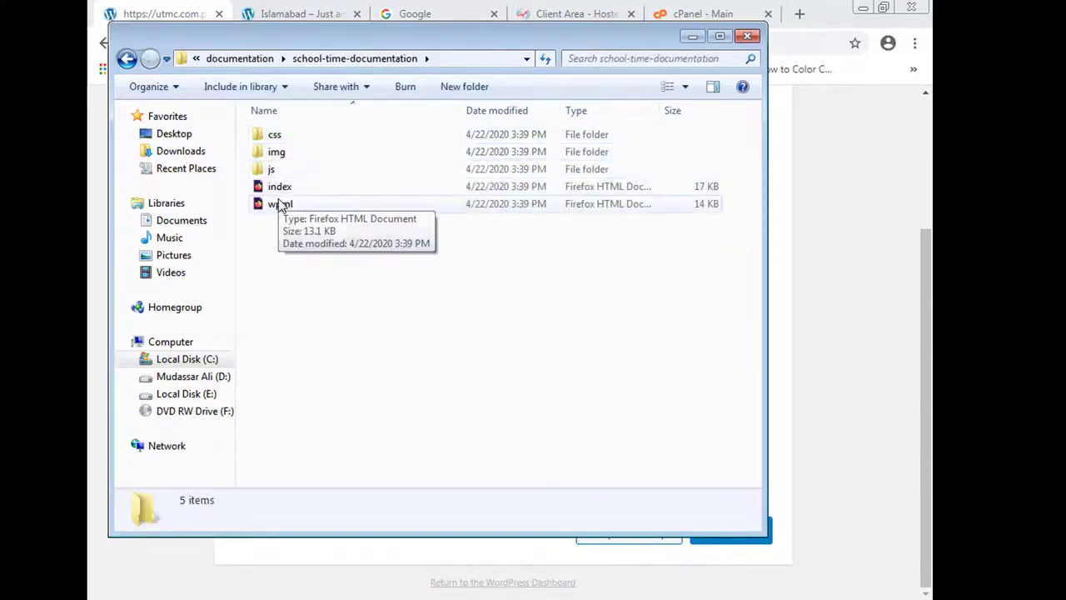
right_click(288, 190)
mouse_move(358, 228)
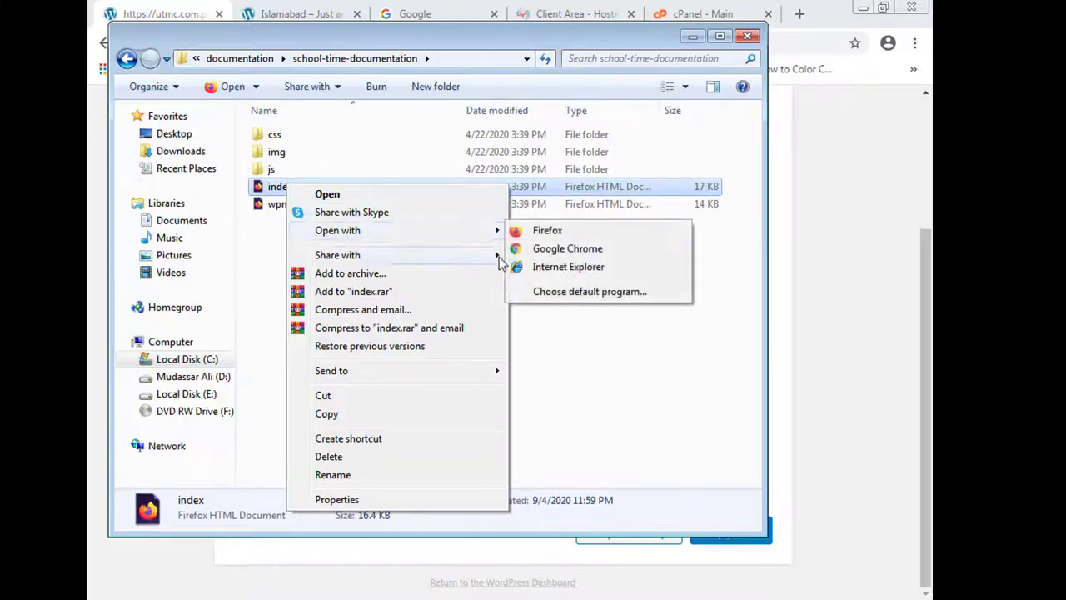
click(531, 250)
scroll(441, 370, down, 20)
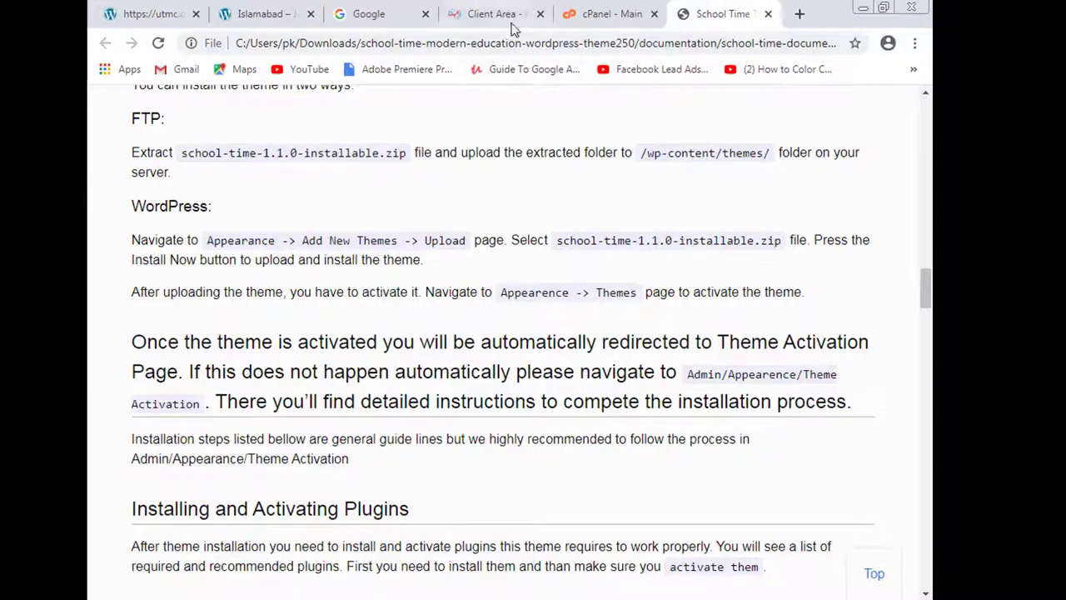
- Check the default plugin installation in the setup wizard and open the WordPress dashboard from the site's own tab
click(146, 15)
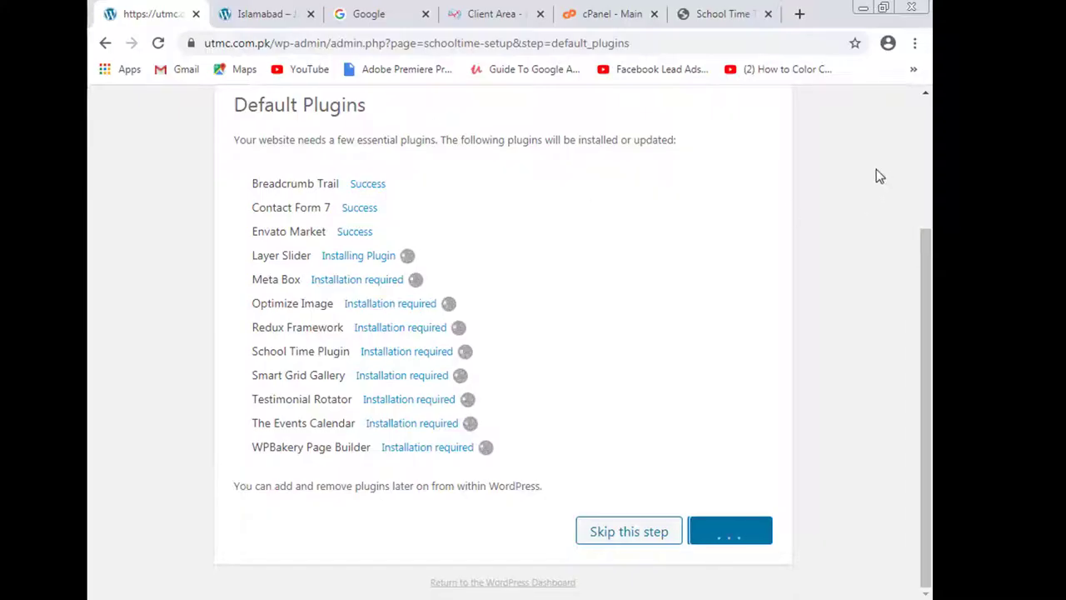
click(288, 12)
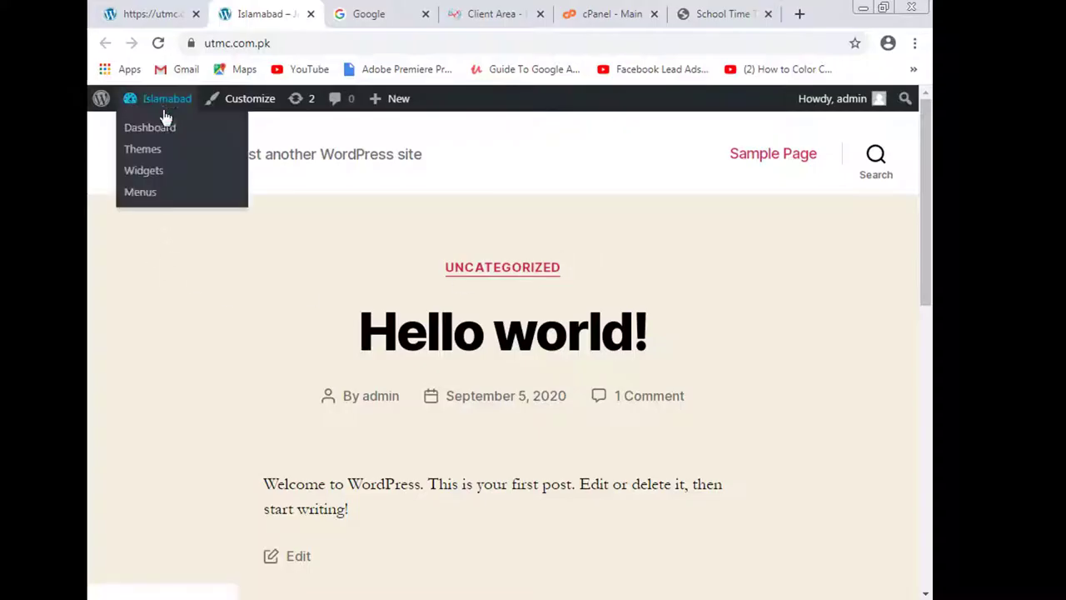
click(164, 126)
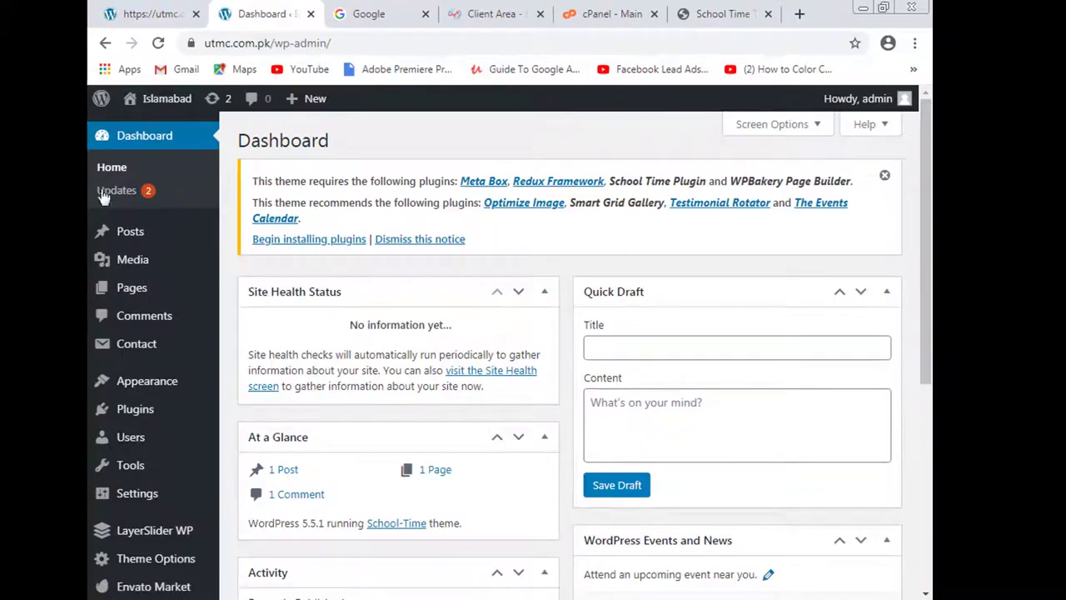
click(134, 13)
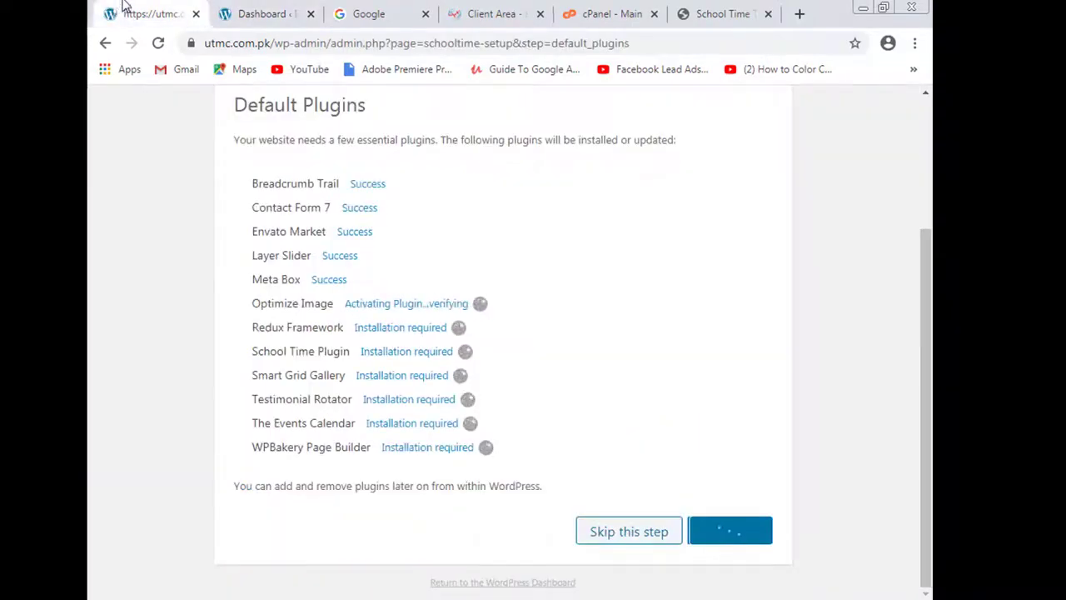
- Look over the WordPress dashboard's plugin notice and widgets, and return to the wizard's default plugin installation
click(263, 10)
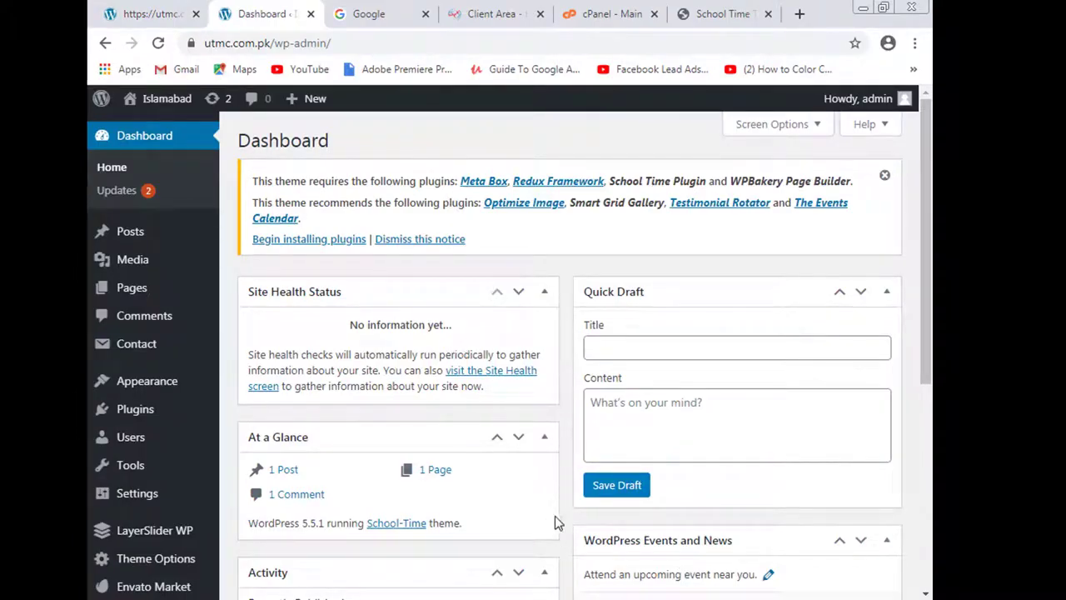
scroll(557, 515, down, 4)
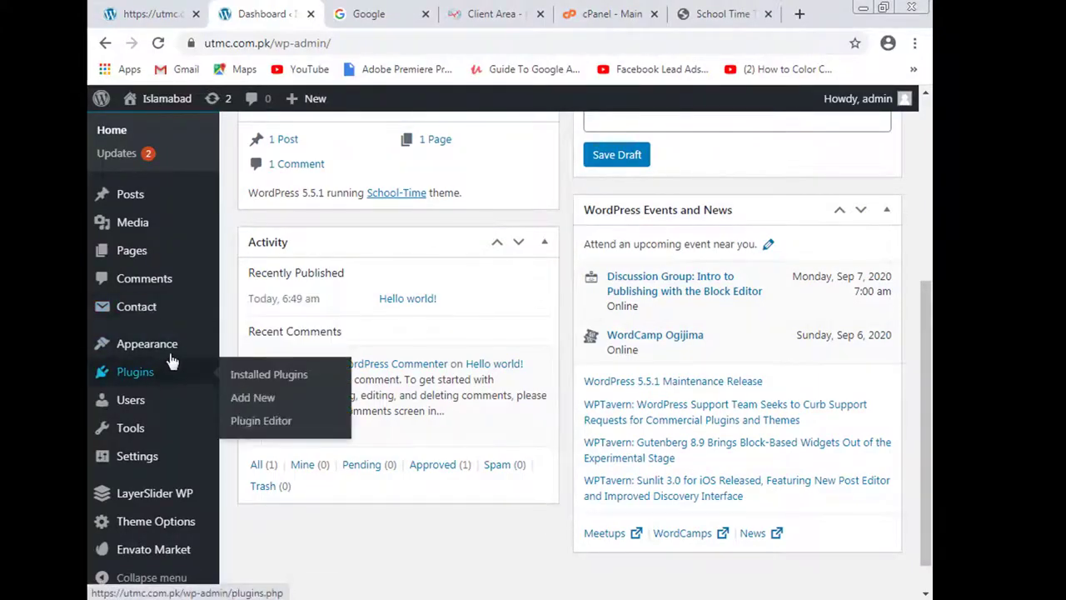
mouse_move(175, 353)
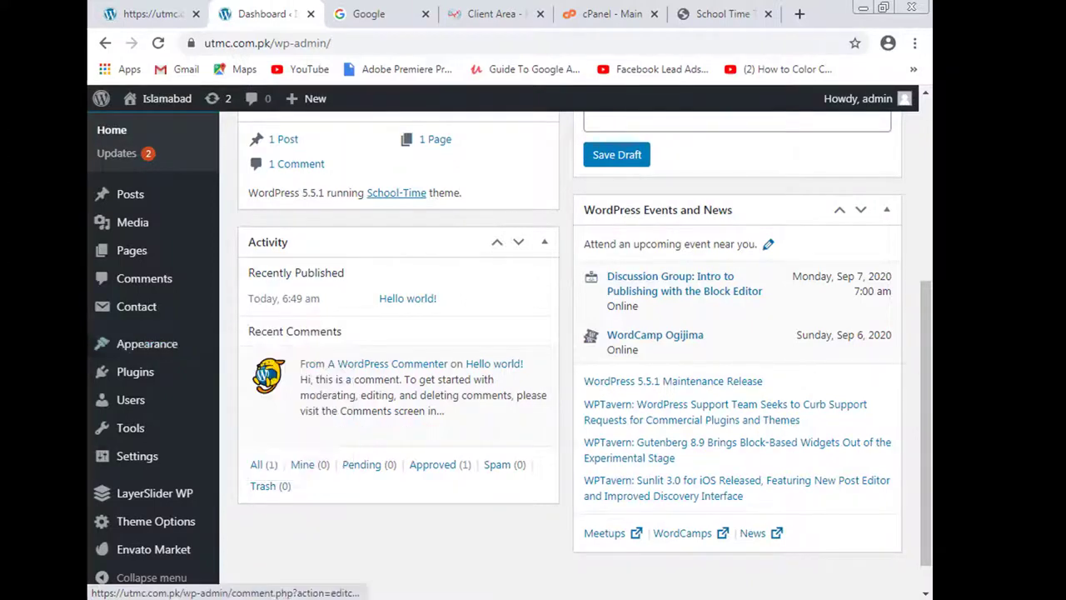
scroll(492, 238, down, 1)
scroll(489, 228, up, 5)
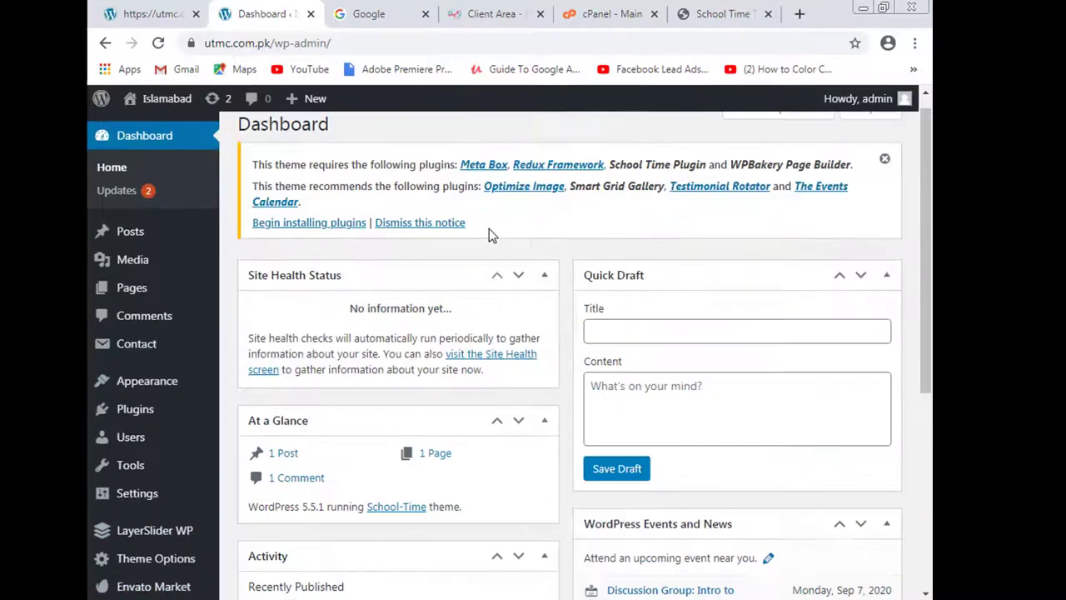
click(138, 10)
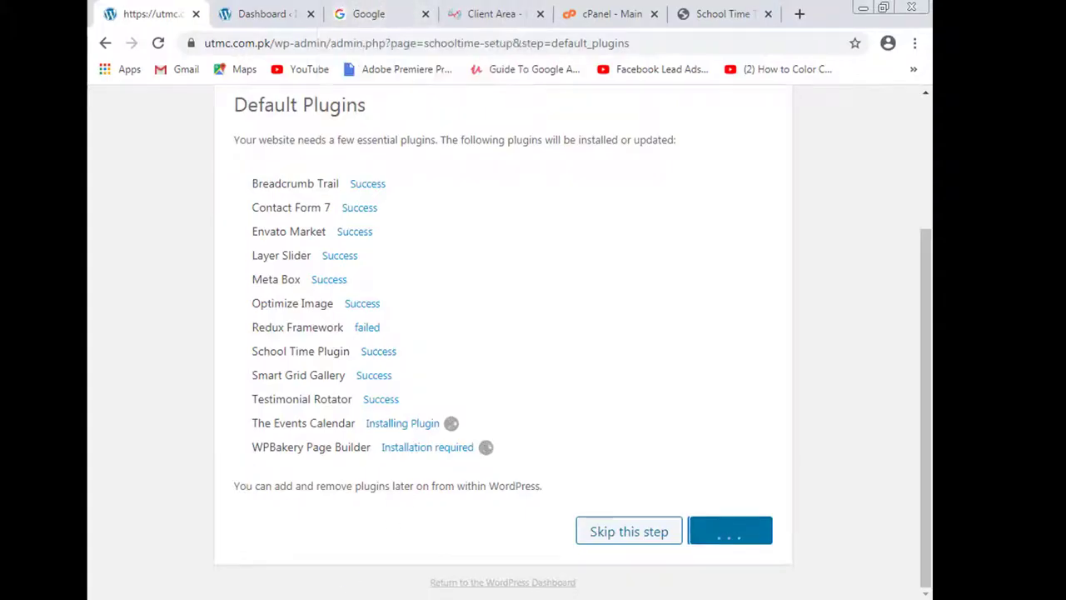
- In Windows Explorer, go back to the theme's main folder and copy "school-time-2.5.0" from the school-time-2.5.0-installable archive's name
click(217, 547)
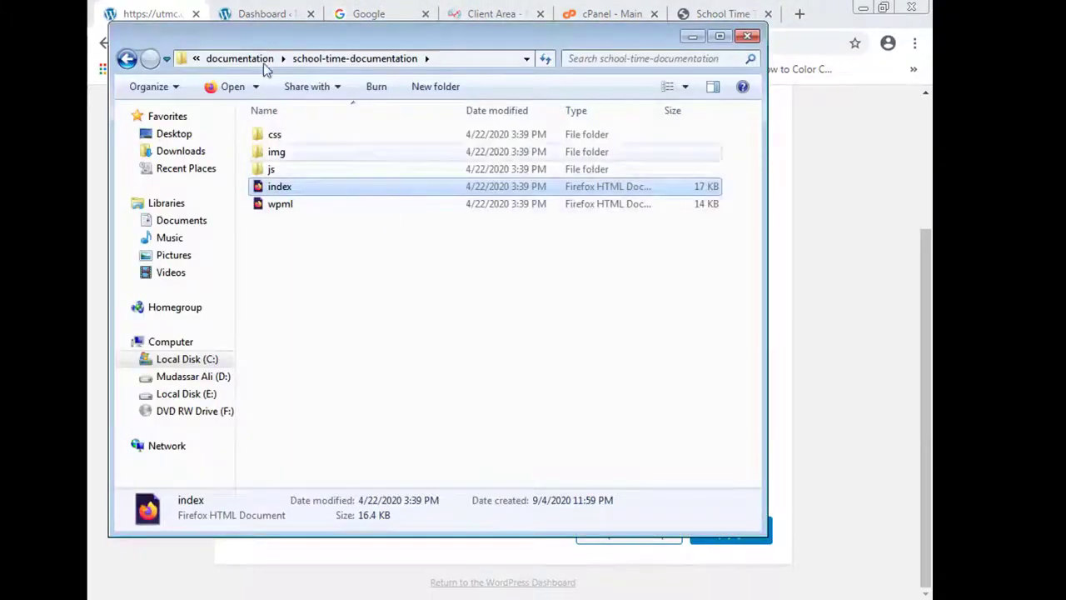
click(128, 60)
click(127, 60)
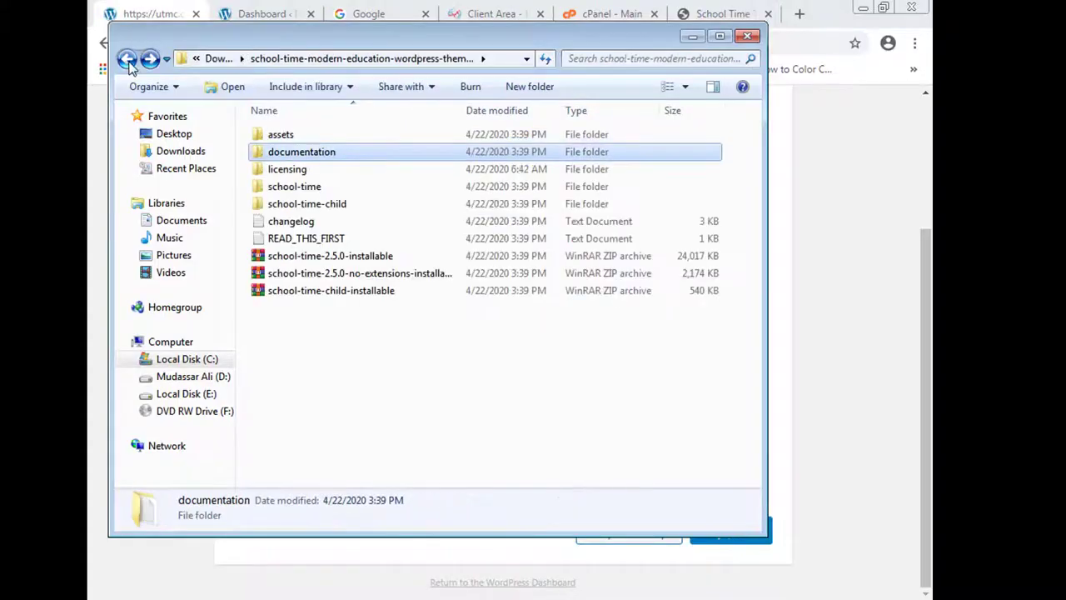
click(357, 255)
right_click(358, 254)
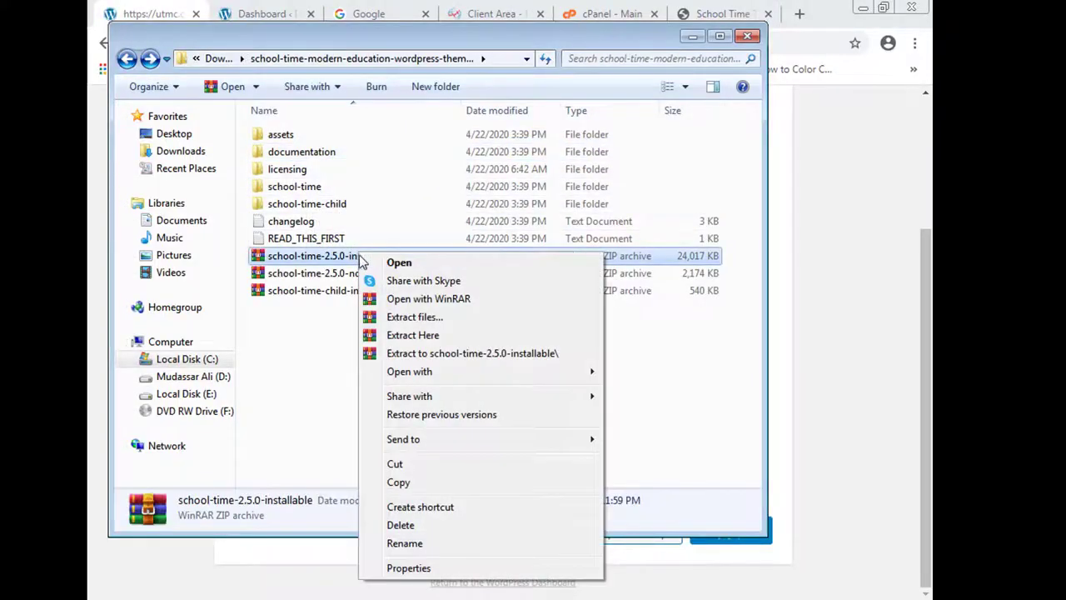
click(407, 543)
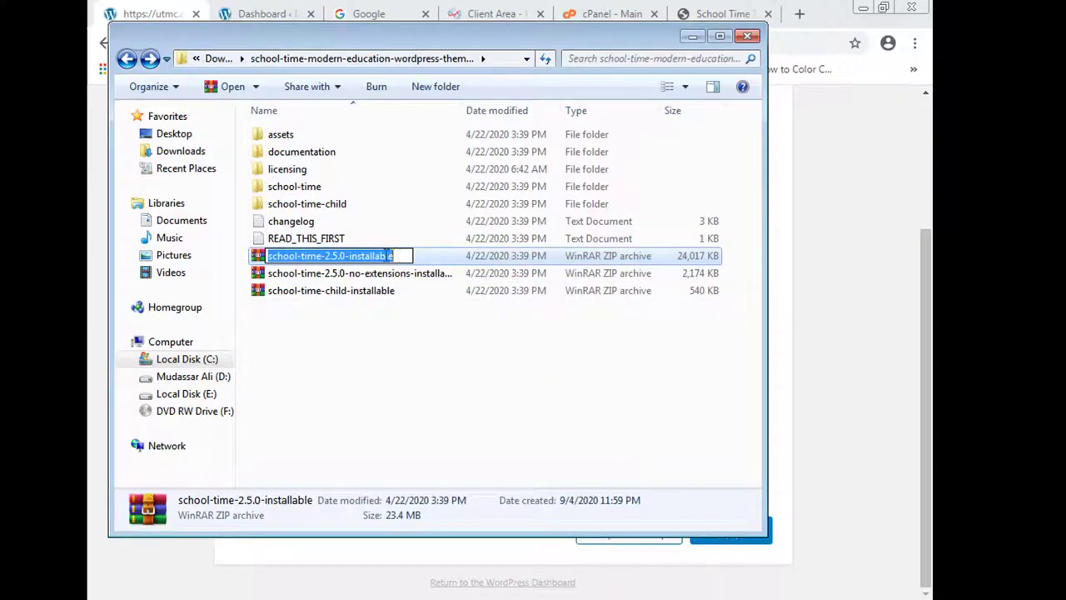
click(326, 256)
drag(341, 255, 226, 255)
key(ctrl+c)
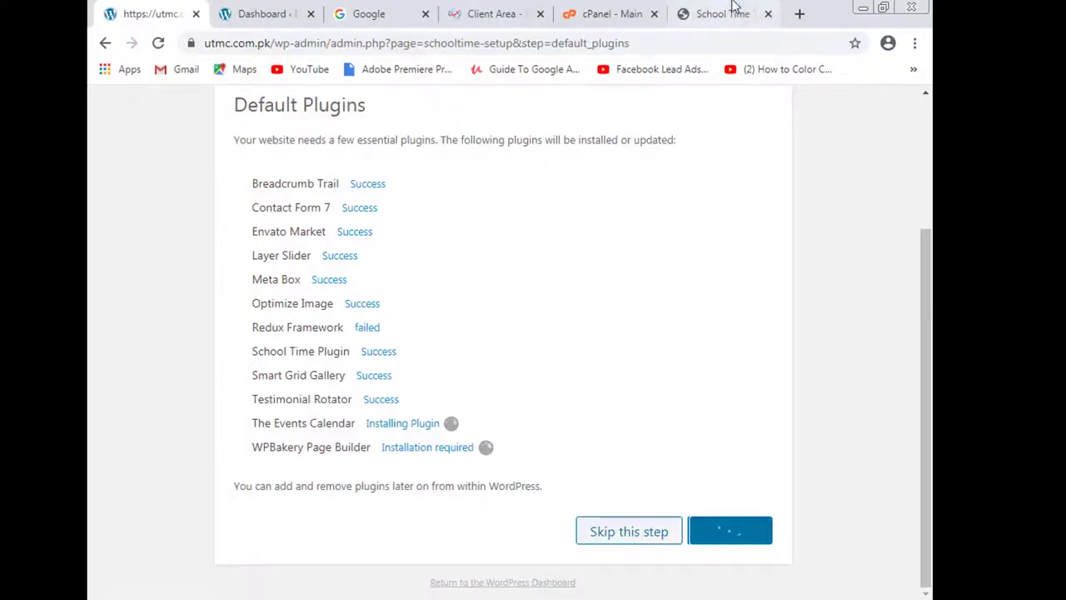
- Switch to the Google page in Chrome and search for the copied name school-time-2.5.0
click(375, 14)
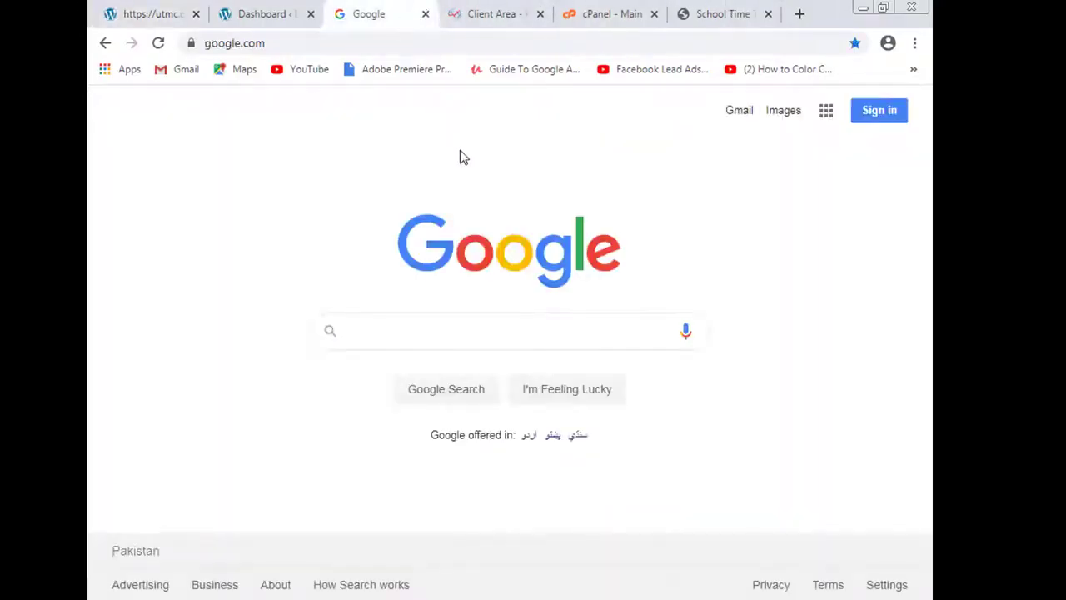
click(522, 327)
key(ctrl+v)
key(Return)
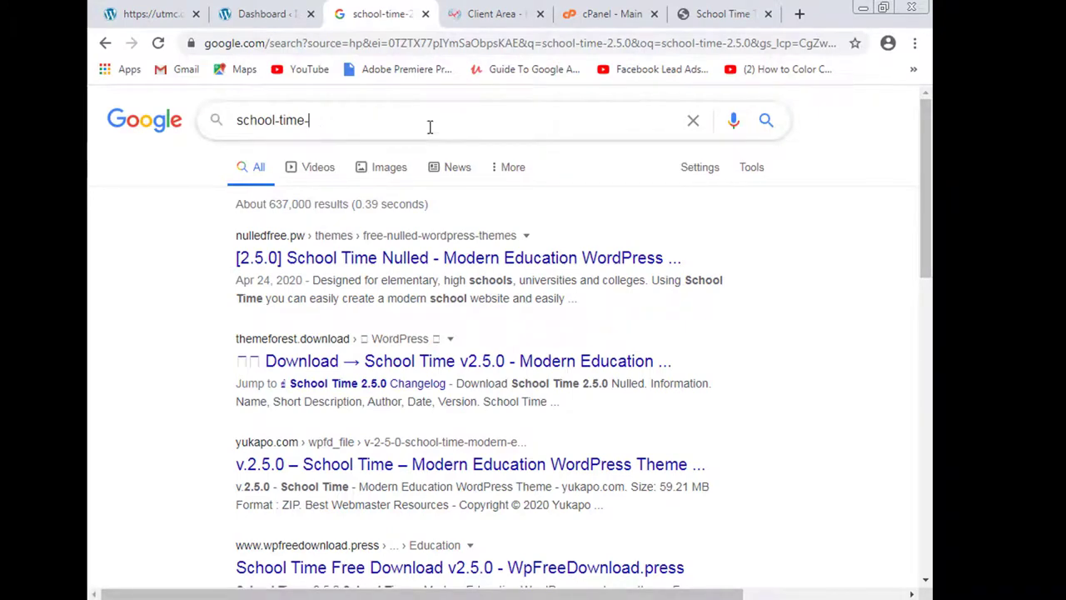
- Search Google for "school time wordpress theme" and open the School Time - Modern Education WordPress Theme result on ThemeForest
key(BackSpace)
text(wordpre)
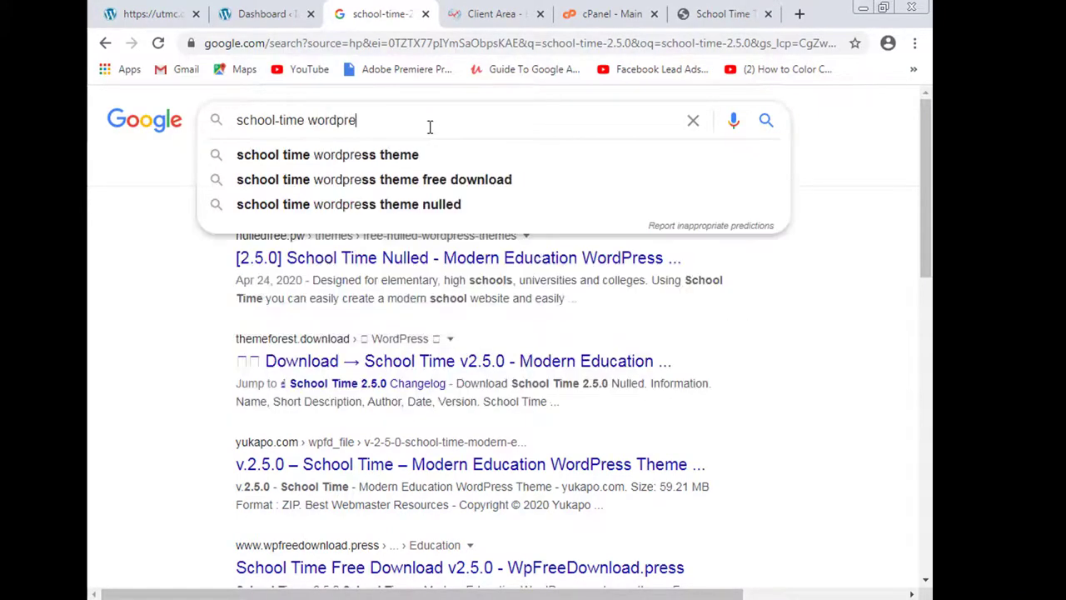
key(Down)
key(Return)
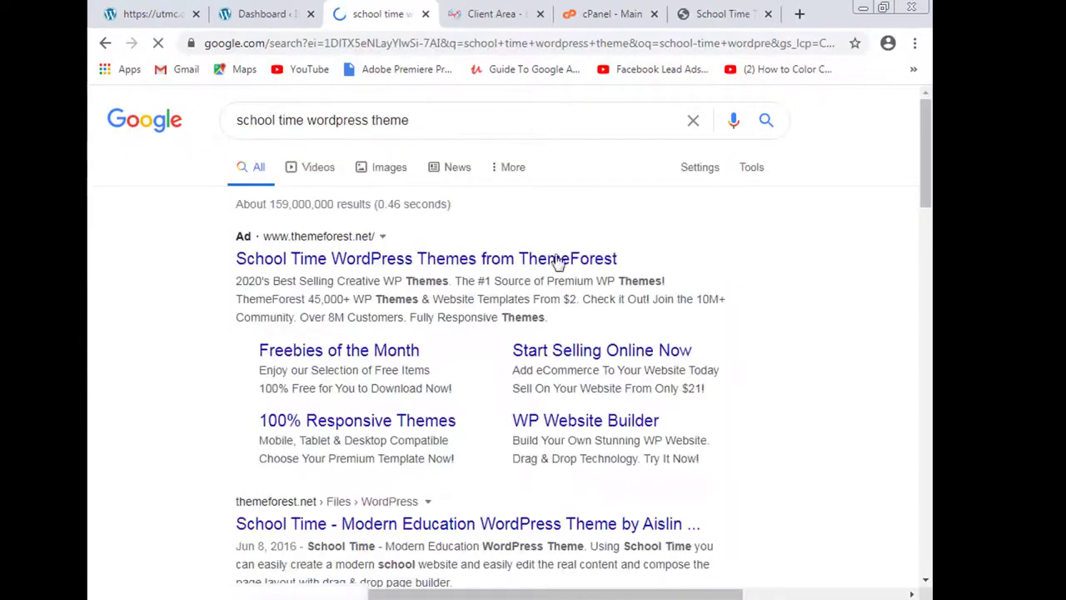
click(469, 522)
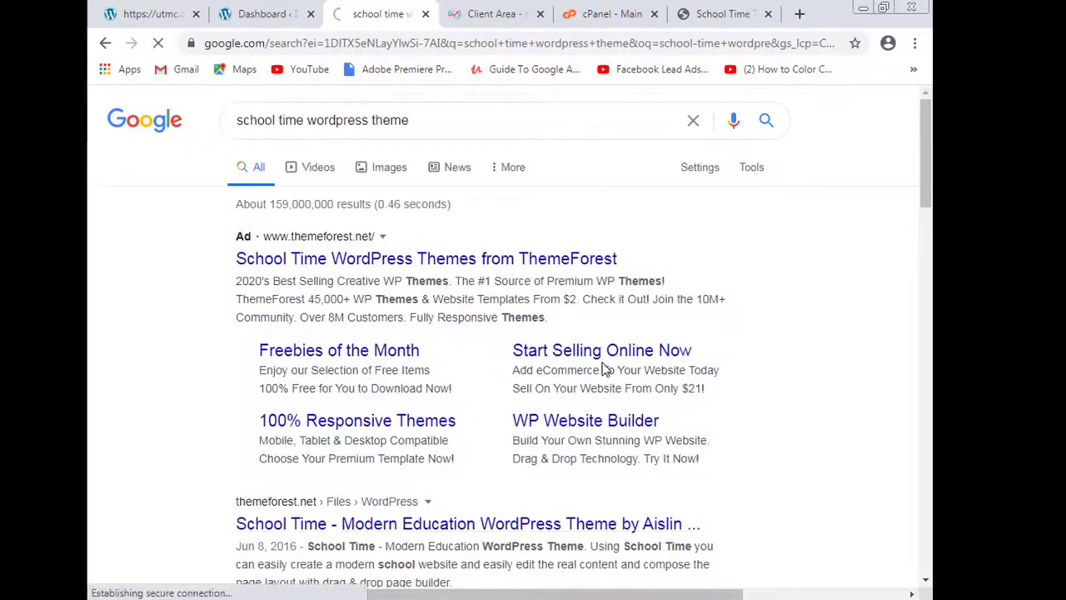
- Examine the School Time theme's license price, author details and sales figure on its ThemeForest page
scroll(772, 348, down, 3)
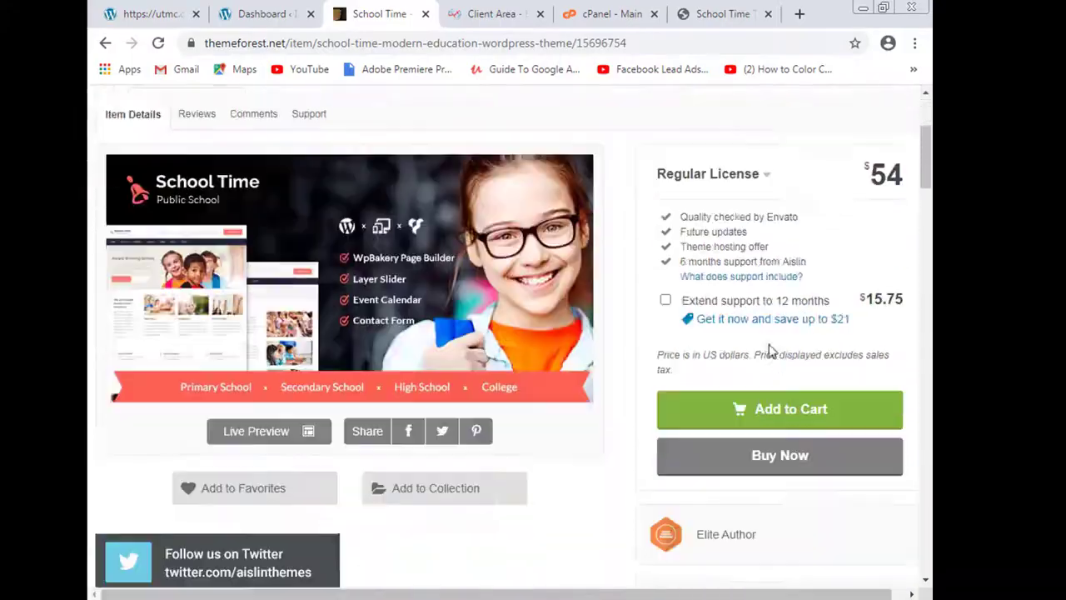
scroll(895, 241, down, 5)
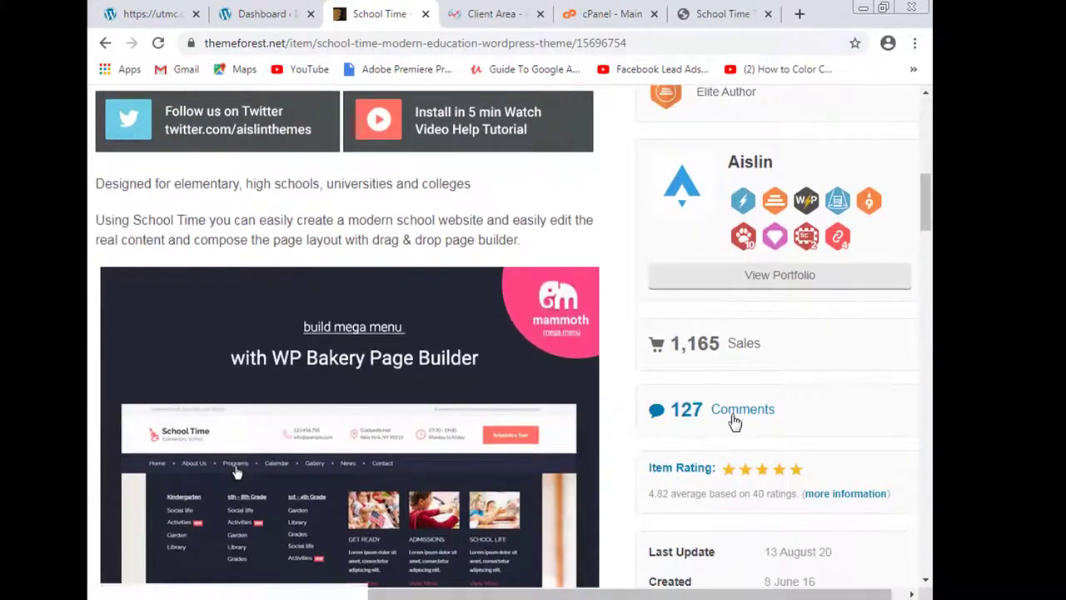
double_click(695, 344)
- Read through the ThemeForest description, covering included plugins, features, the purchase offer and the list of websites using the theme
scroll(289, 419, down, 4)
scroll(289, 419, down, 5)
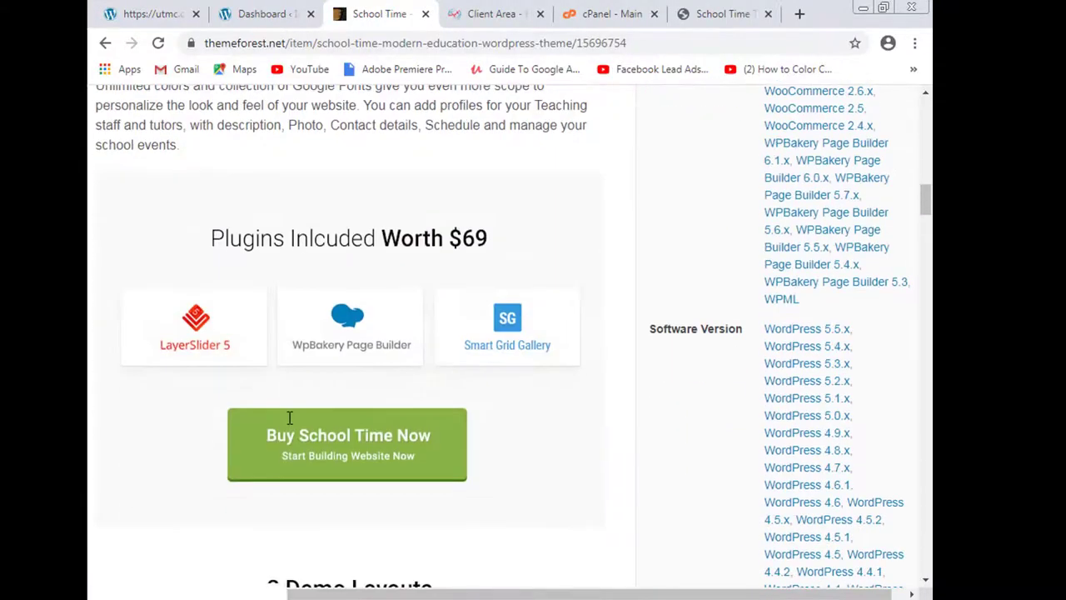
scroll(289, 419, down, 5)
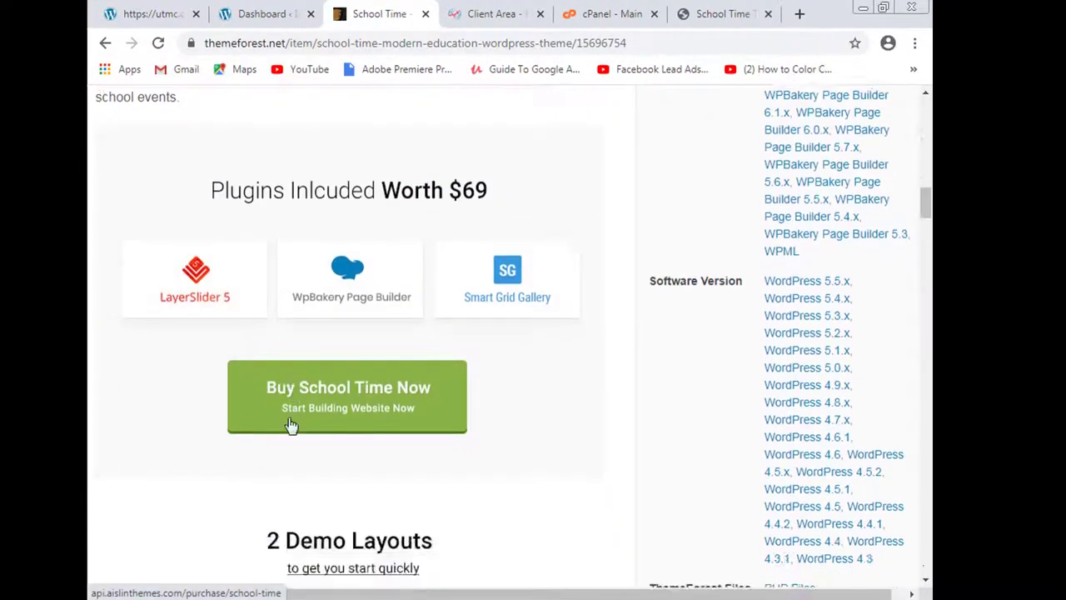
scroll(291, 425, down, 15)
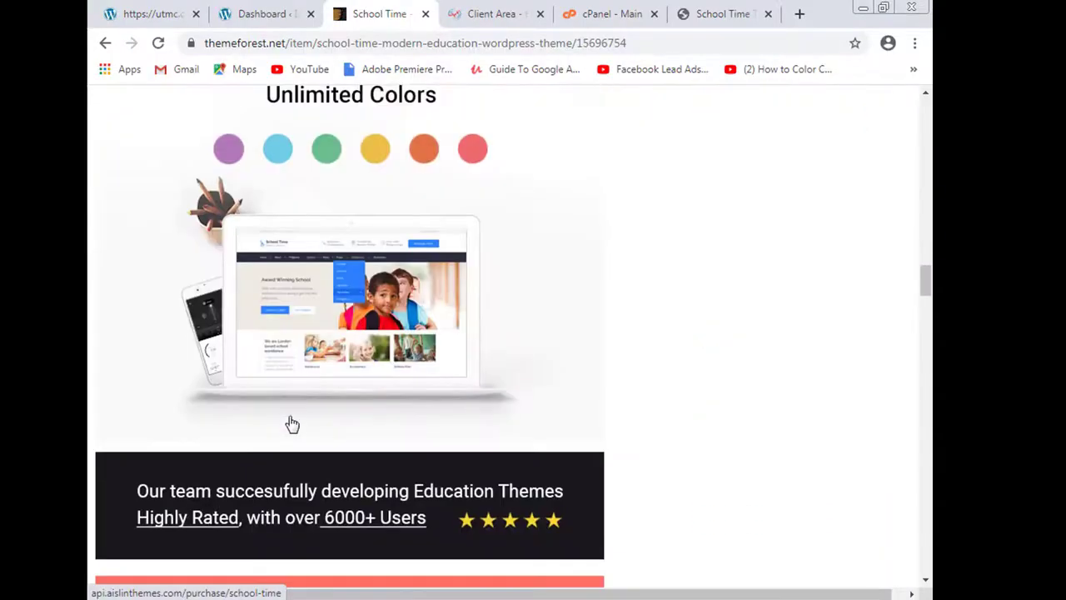
scroll(291, 425, down, 15)
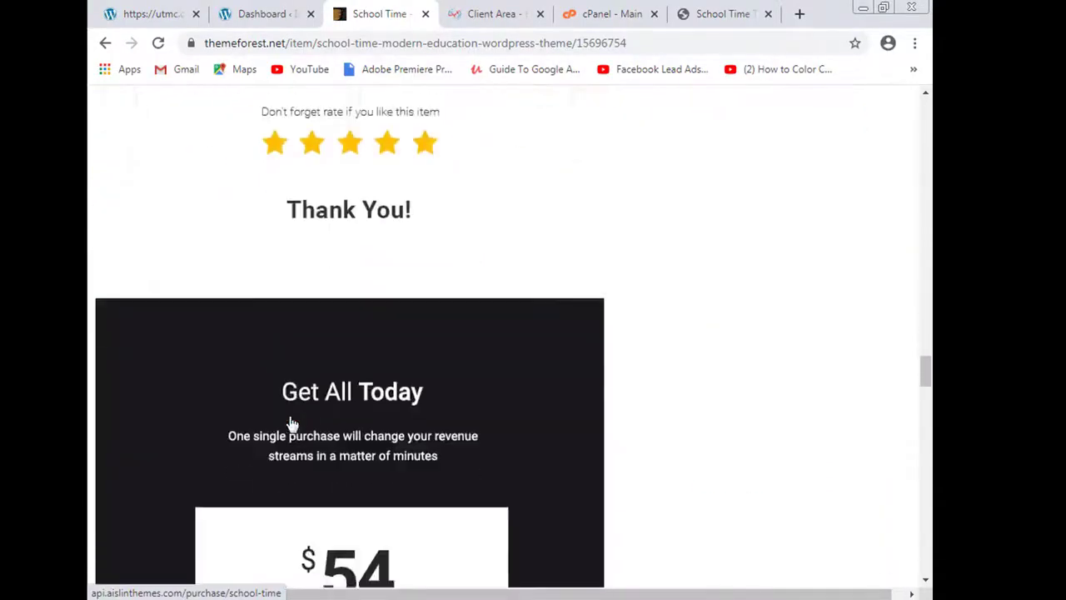
scroll(291, 425, up, 6)
scroll(500, 540, down, 9)
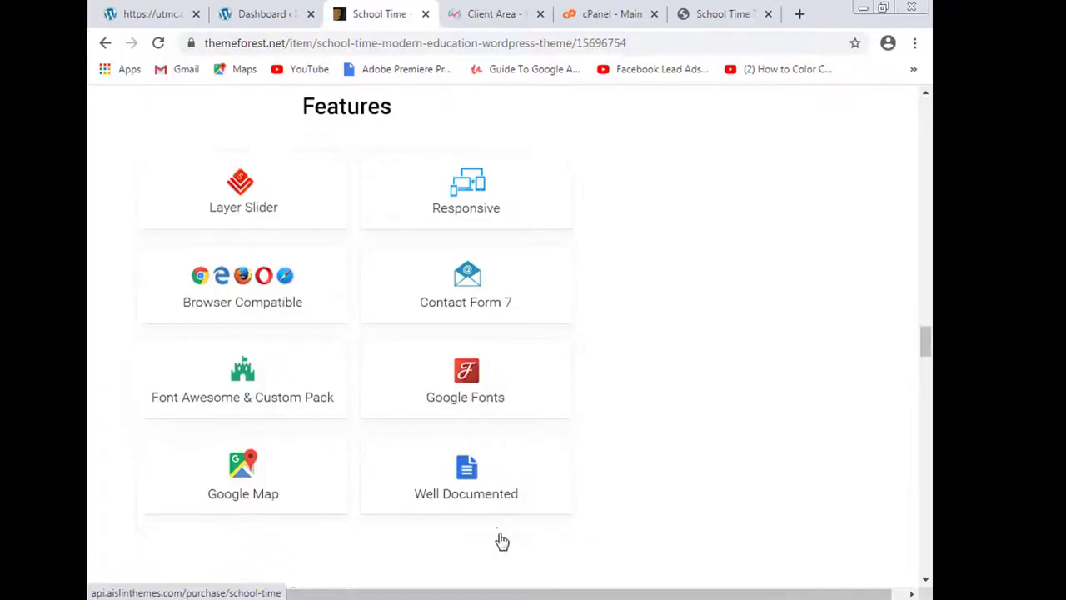
scroll(485, 519, up, 1)
scroll(480, 493, up, 2)
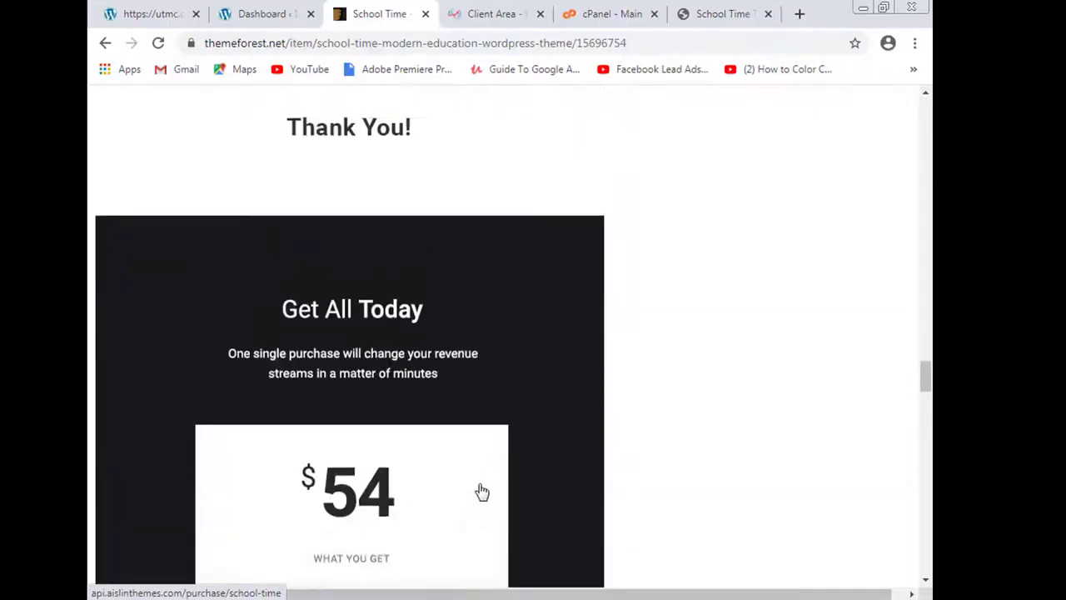
scroll(475, 484, down, 4)
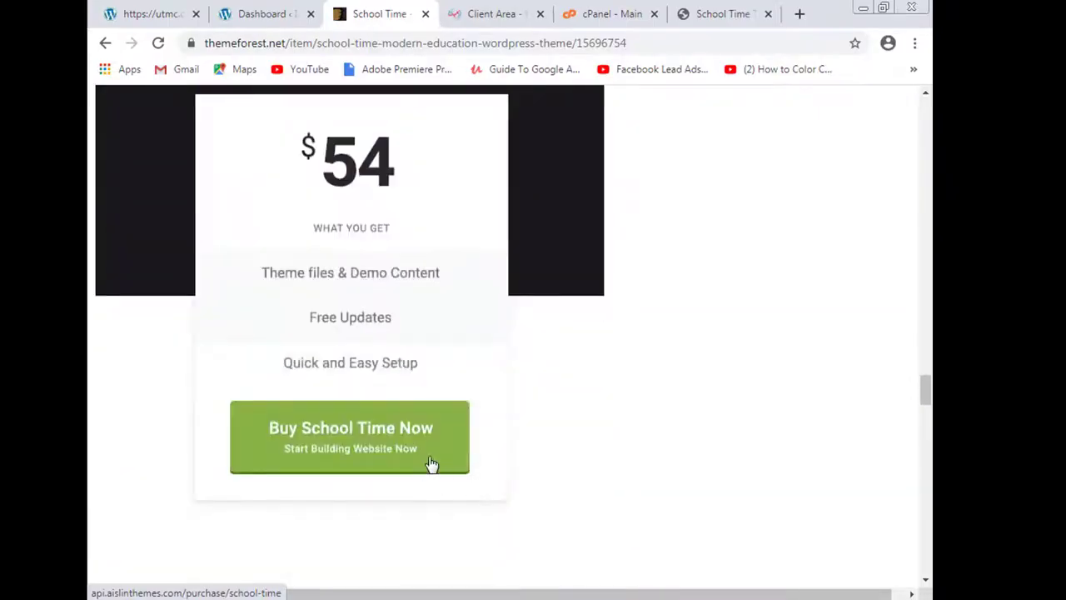
scroll(431, 464, down, 5)
scroll(431, 464, down, 2)
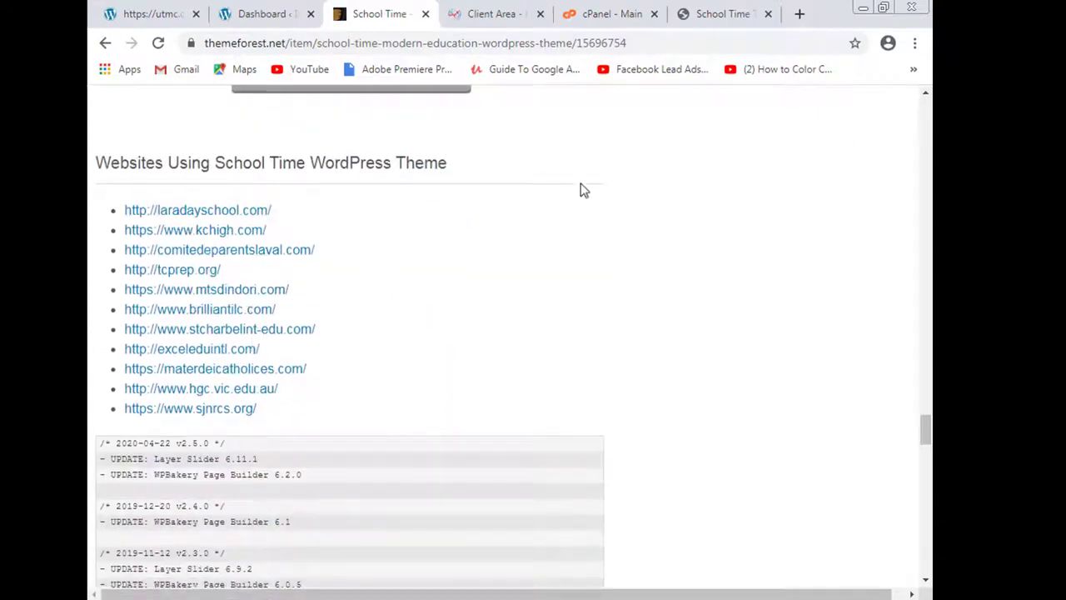
- Open the laradayschool.com example site in a new tab and highlight the v2.5.0 line in the theme's changelog
right_click(229, 213)
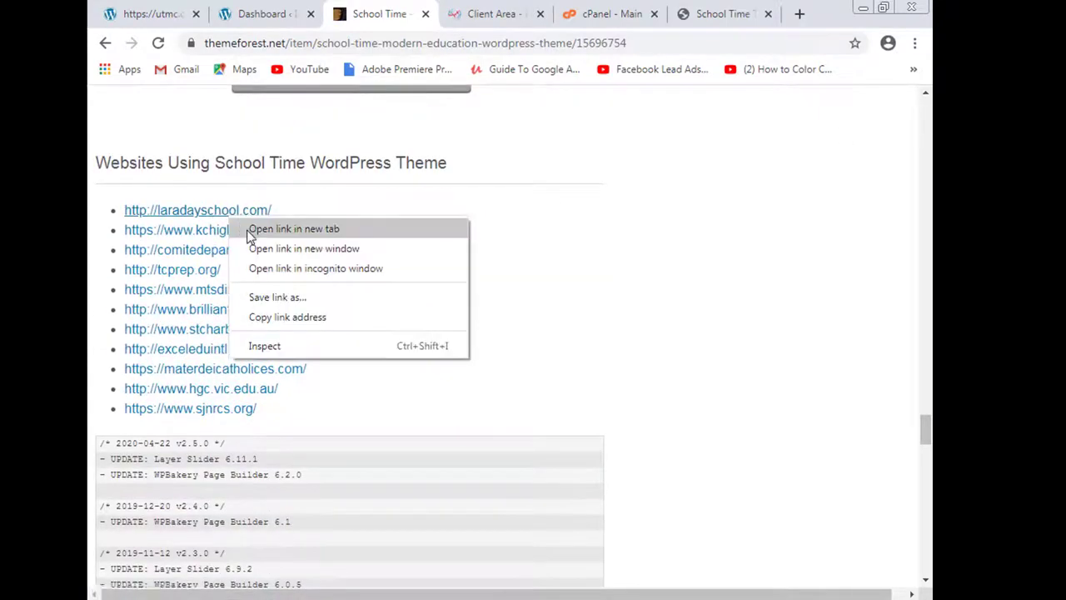
click(250, 228)
scroll(287, 279, down, 3)
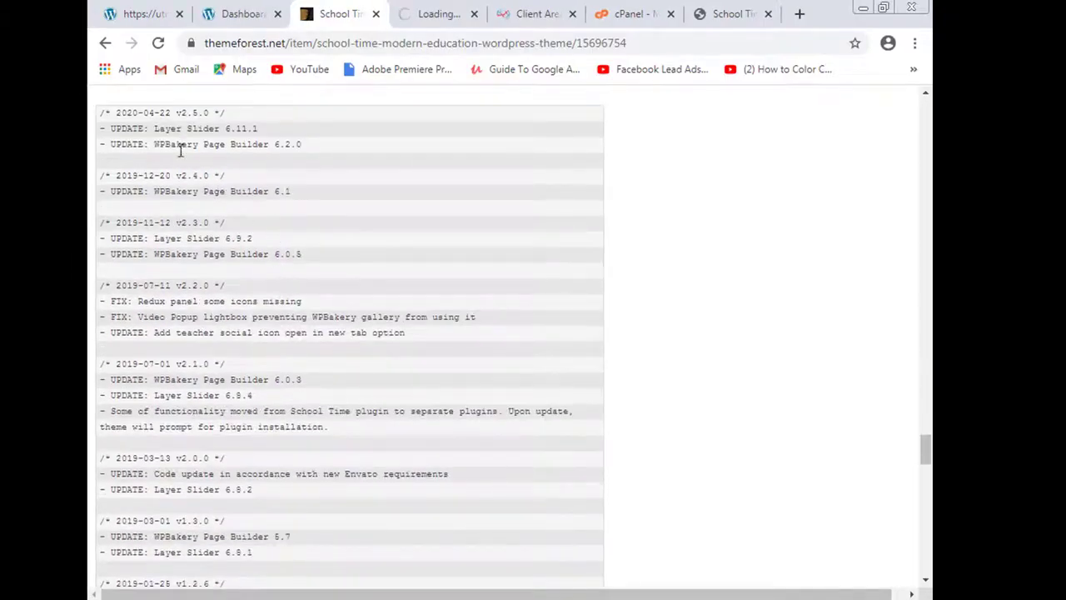
scroll(236, 219, up, 2)
scroll(235, 218, up, 1)
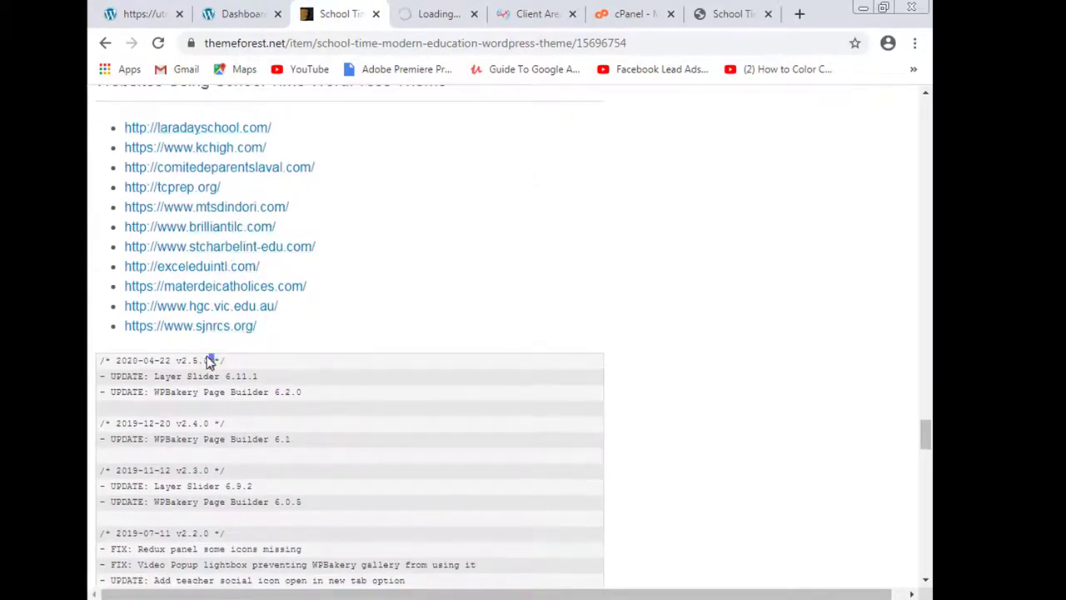
triple_click(210, 360)
triple_click(163, 360)
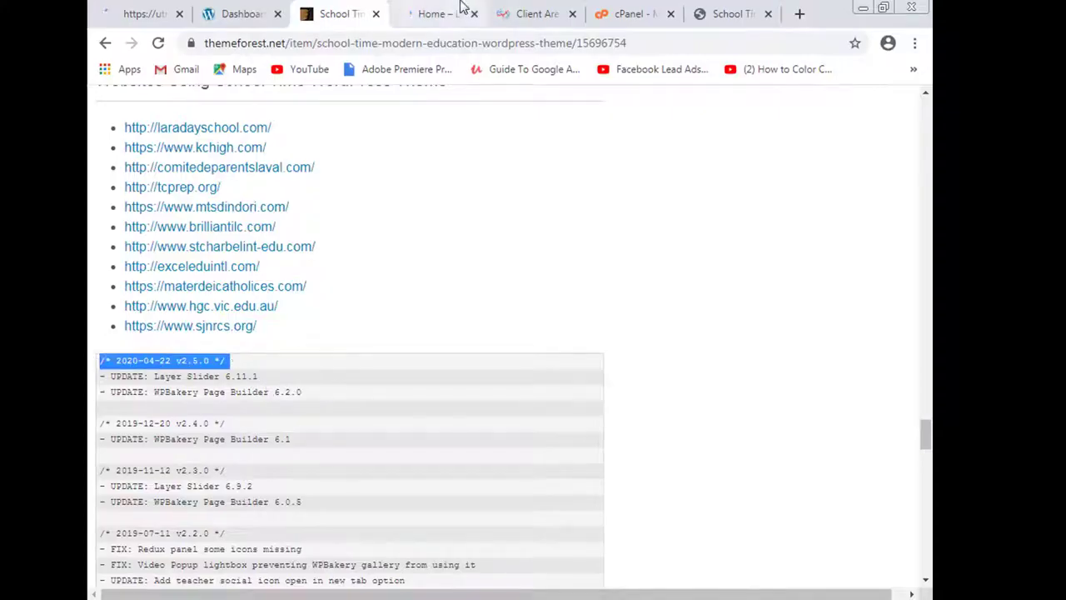
- Look at the laradayschool.com example site and return to the School-Time setup wizard
click(437, 13)
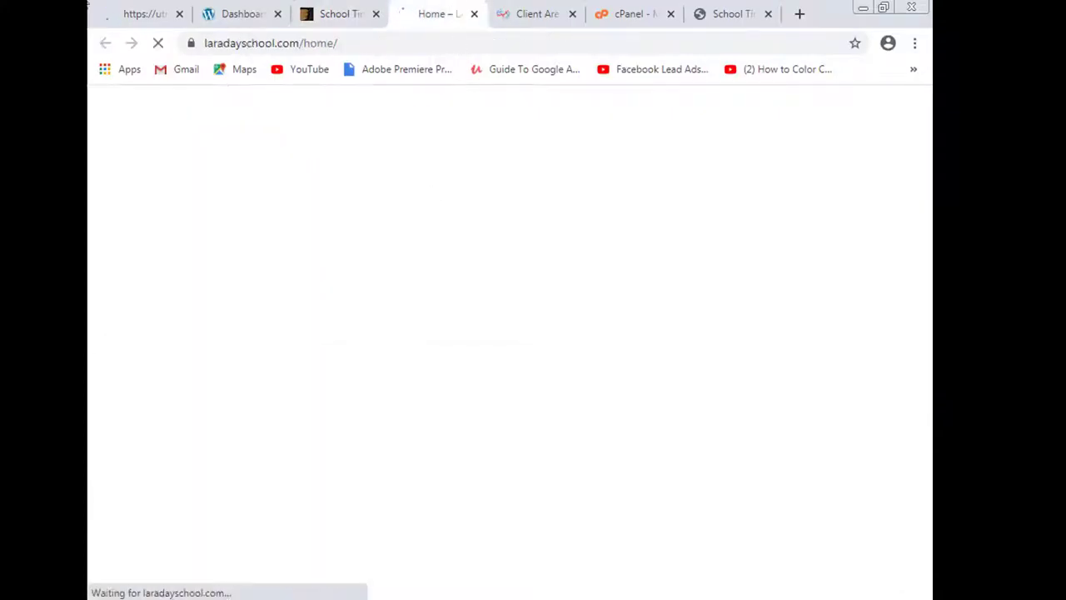
click(142, 13)
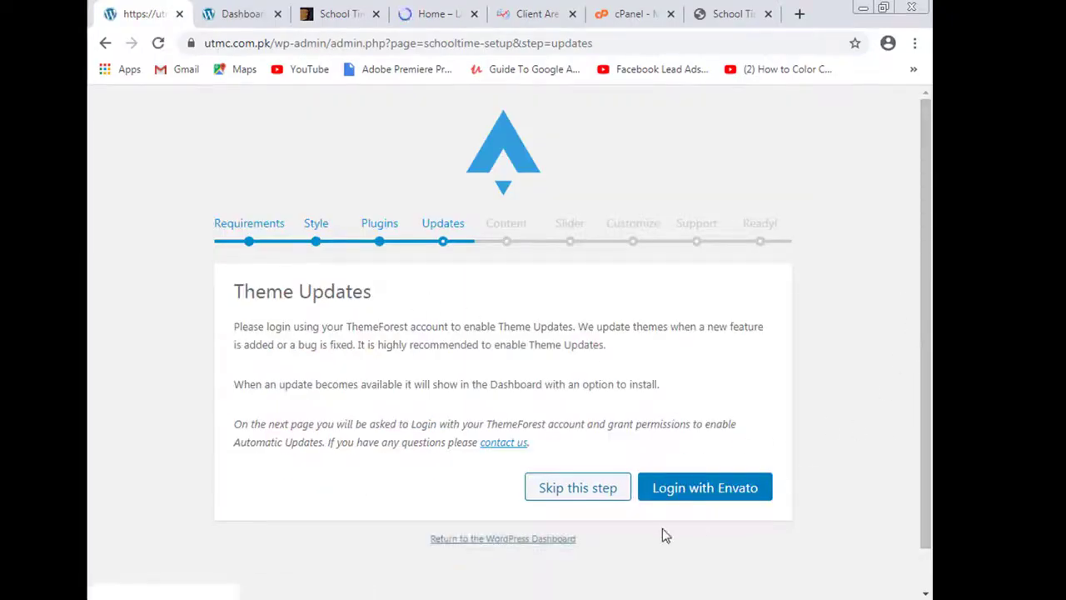
- Skip the Envato login for theme updates and start importing the default demo content with every item selected
click(589, 498)
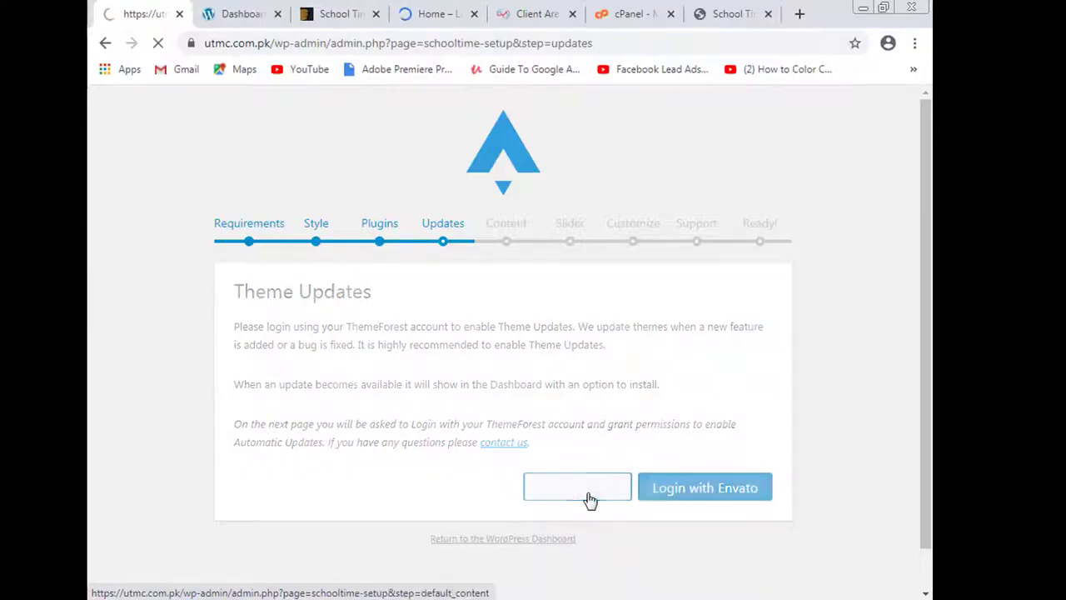
scroll(640, 390, down, 4)
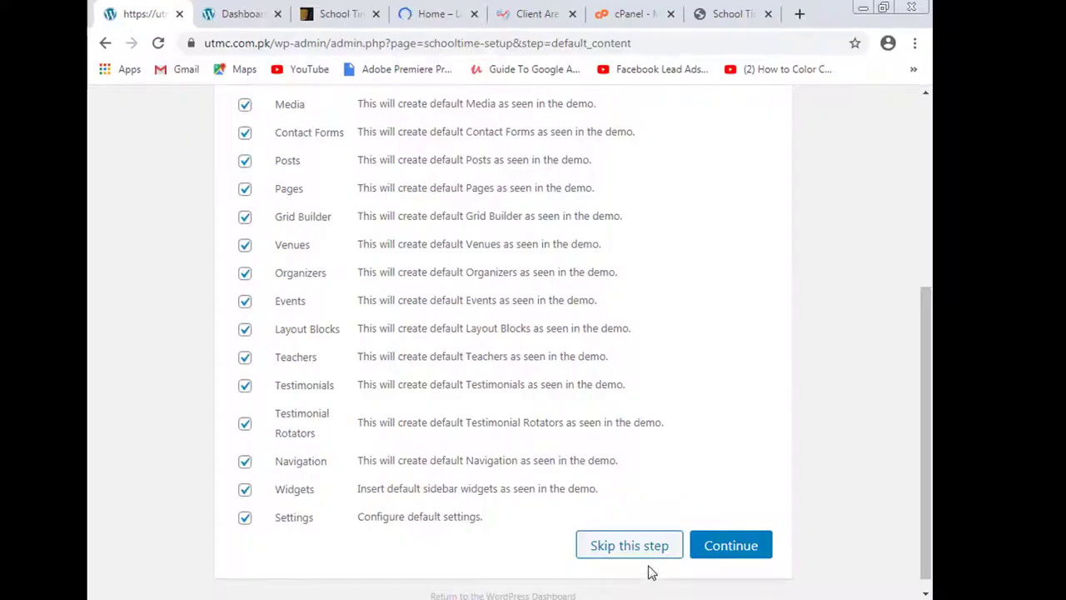
scroll(769, 454, up, 3)
scroll(770, 452, down, 3)
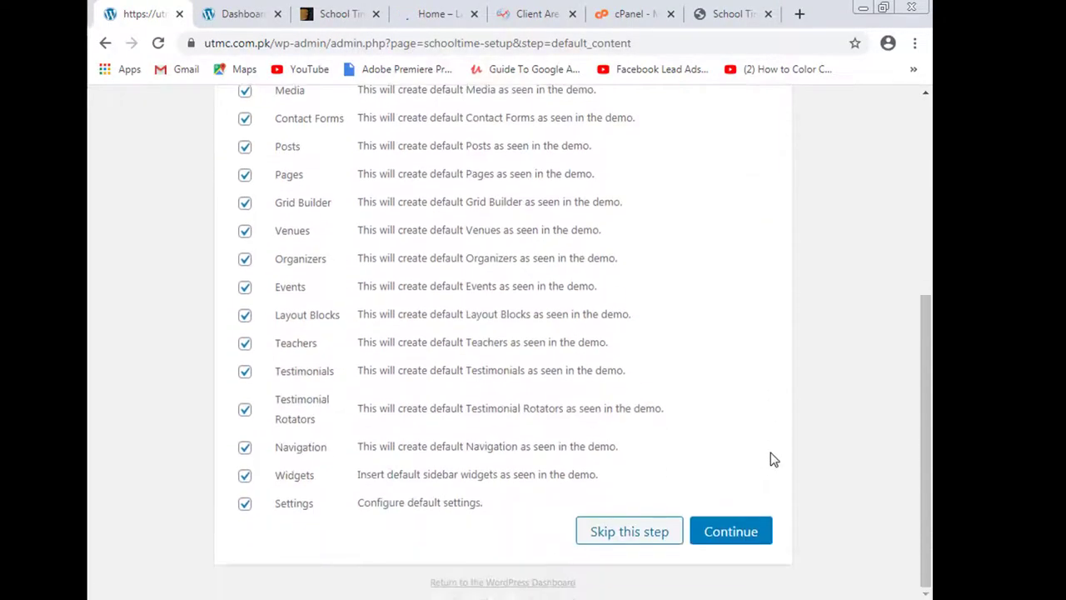
click(764, 537)
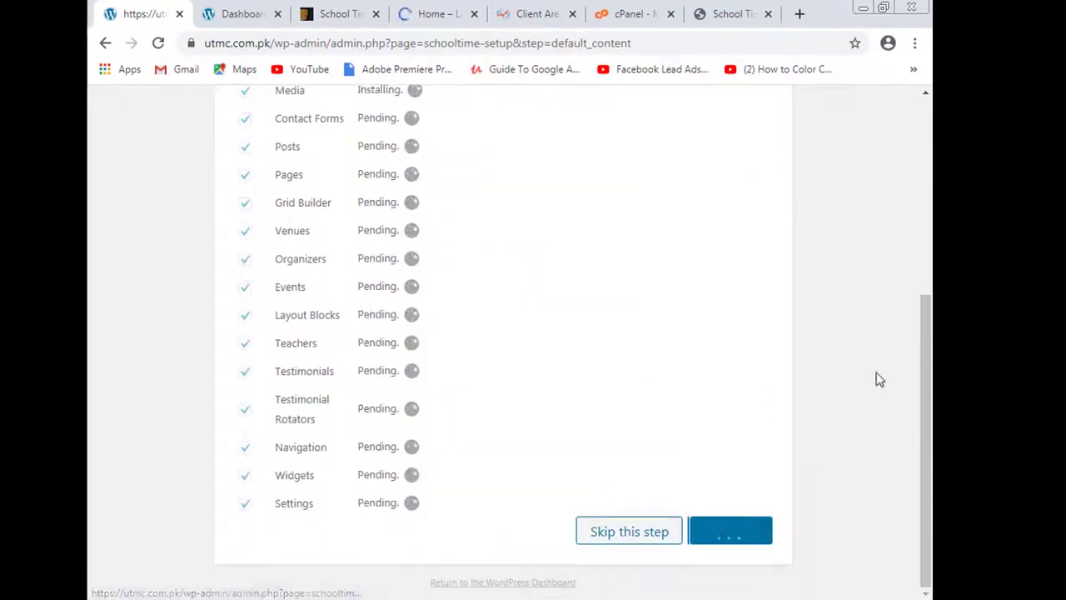
- Look through the laradayschool.com homepage down to its footer and close the site
click(439, 12)
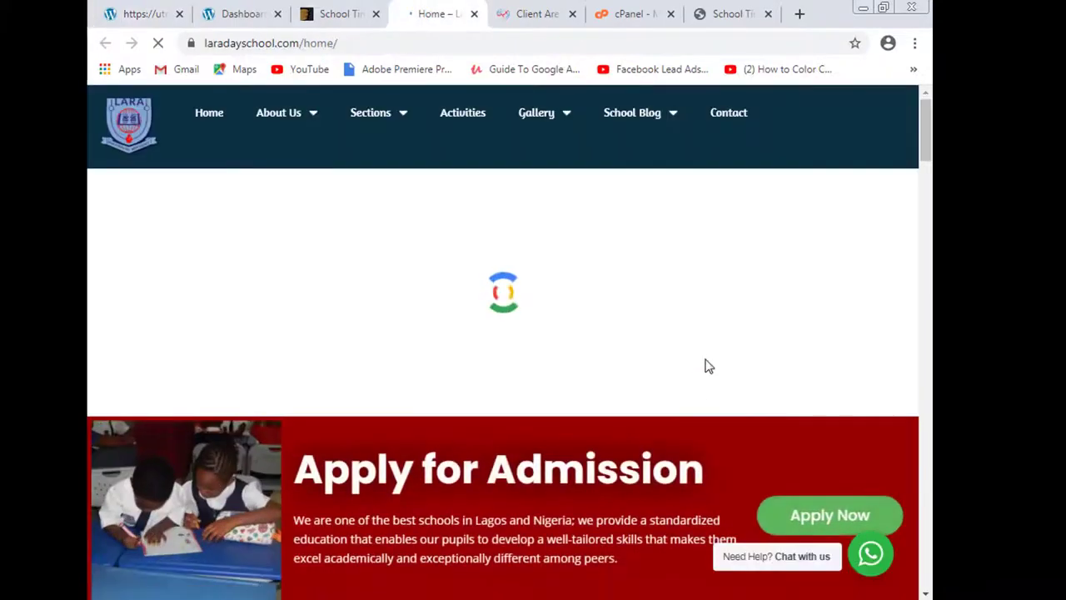
scroll(710, 366, down, 10)
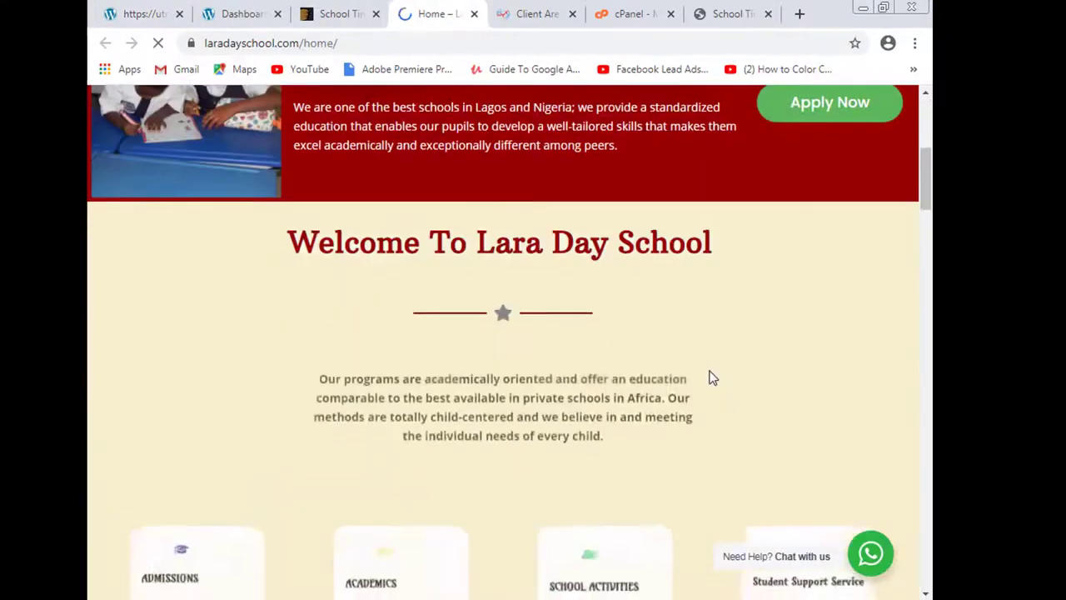
scroll(710, 375, down, 15)
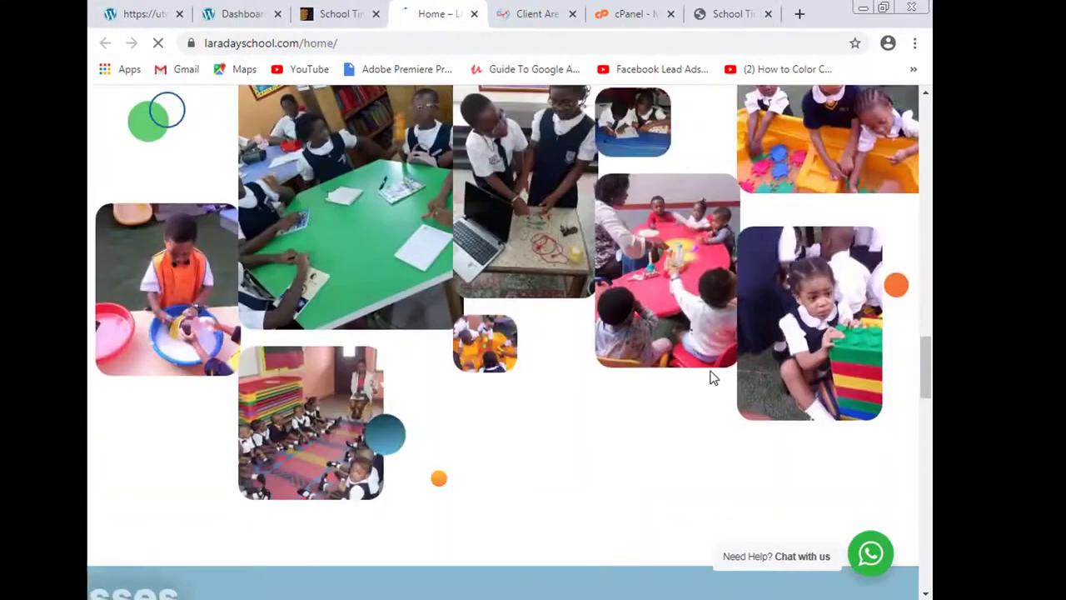
scroll(707, 371, down, 5)
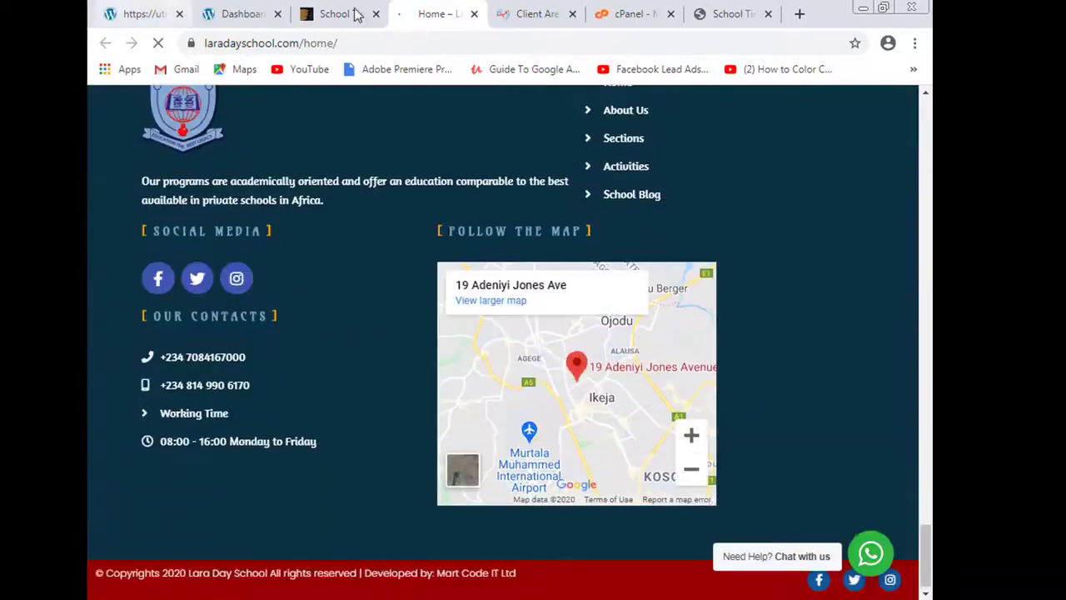
click(474, 13)
- Return to the School Time setup wizard and check the installation status of the default content items
click(129, 13)
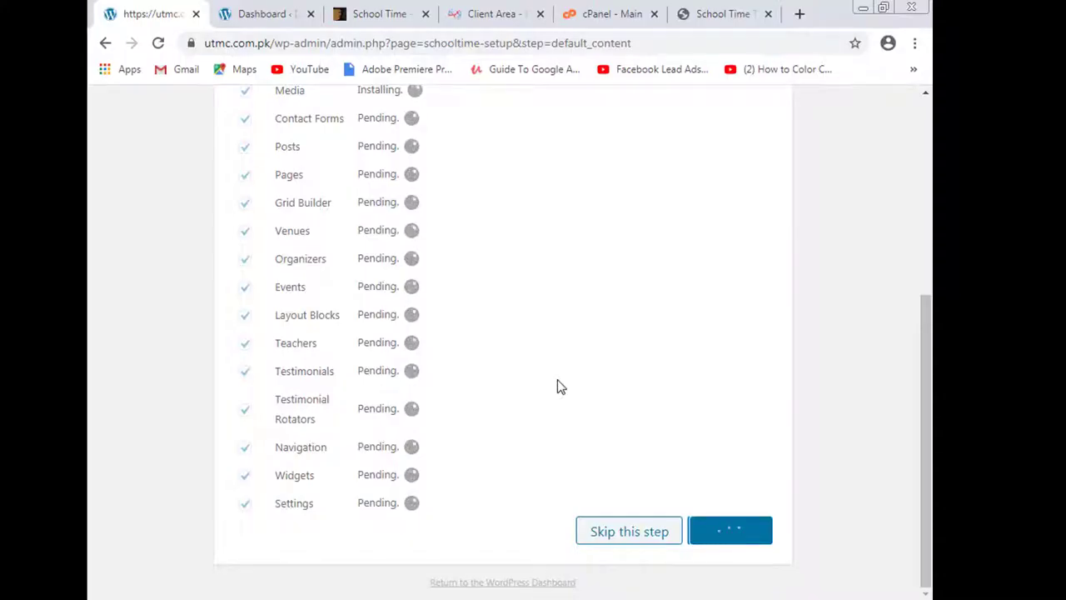
scroll(558, 385, up, 3)
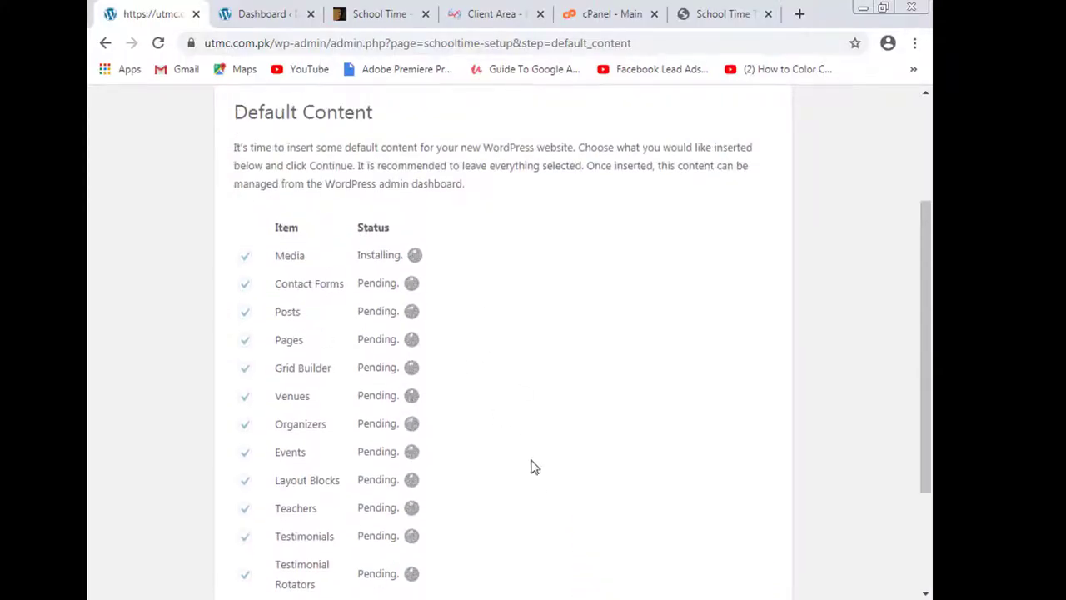
scroll(550, 483, down, 2)
scroll(561, 478, up, 4)
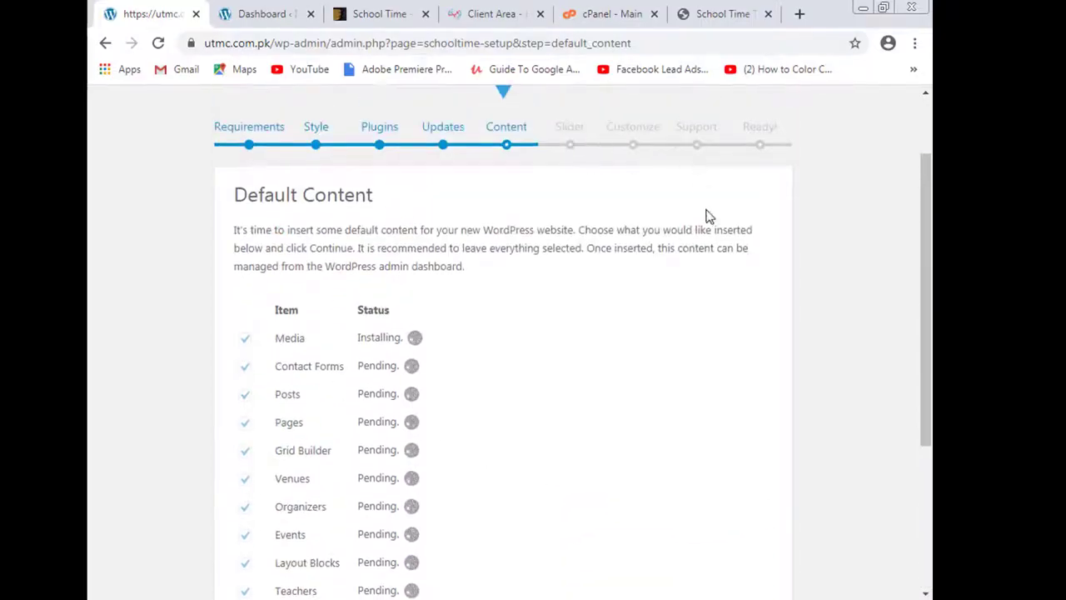
- Go back up the School Time ThemeForest page and open the theme's live preview
click(369, 12)
scroll(583, 250, up, 5)
scroll(608, 290, up, 20)
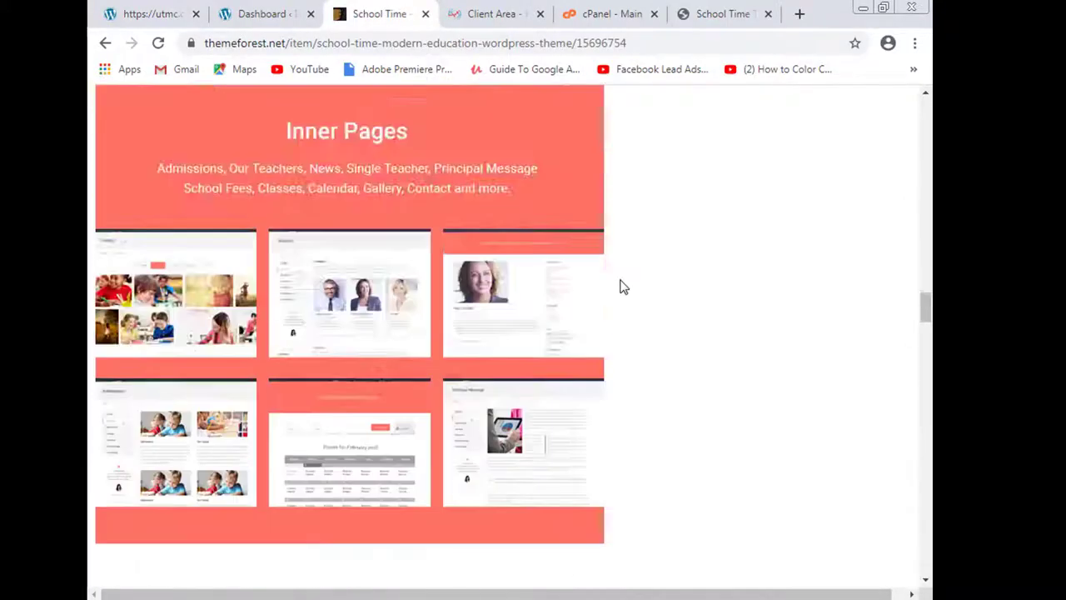
scroll(608, 283, up, 10)
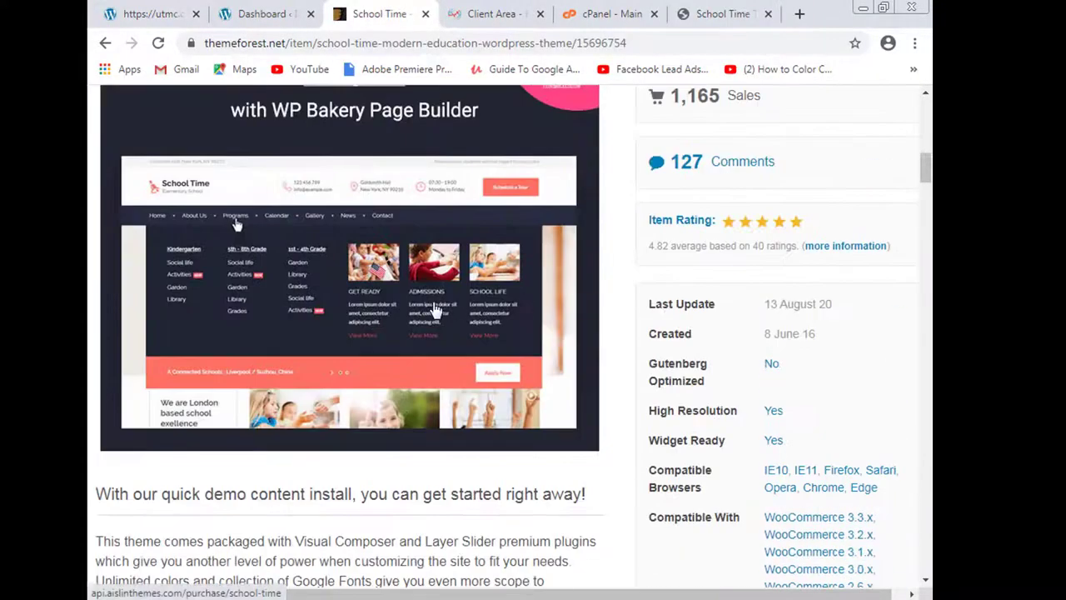
scroll(333, 315, up, 6)
click(307, 320)
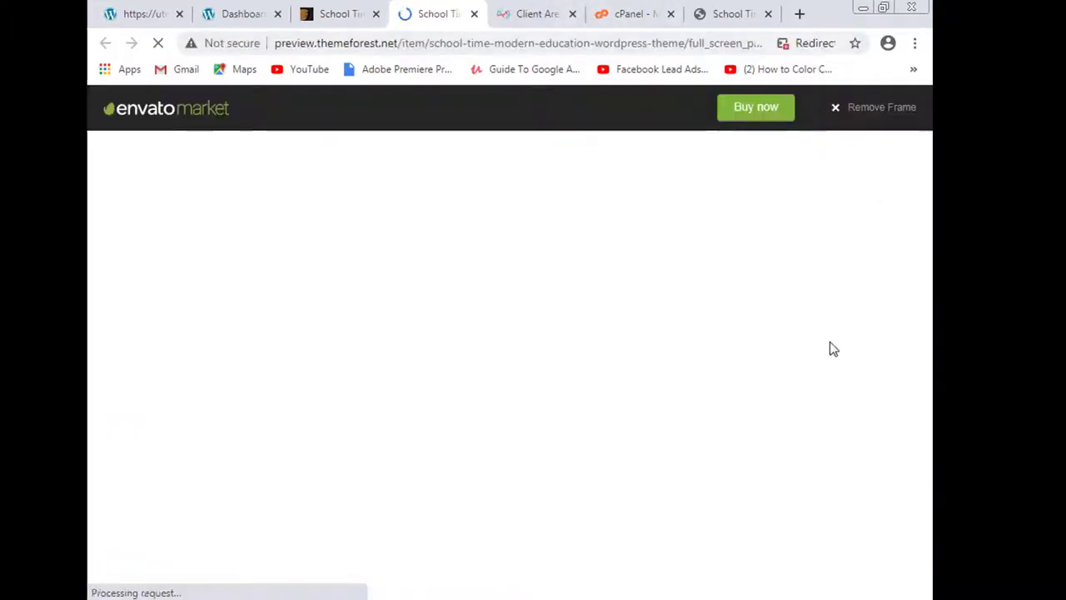
- Browse the demo layouts in the live preview, open the Christian School demo and close the preview tab
scroll(566, 341, down, 5)
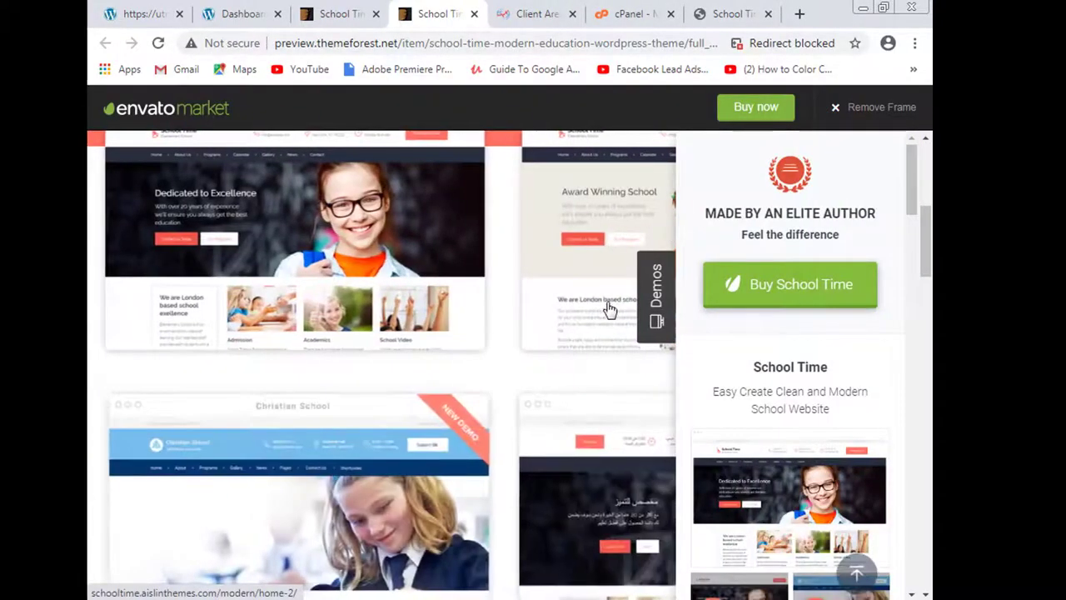
scroll(614, 326, up, 2)
scroll(614, 325, down, 3)
scroll(614, 325, down, 2)
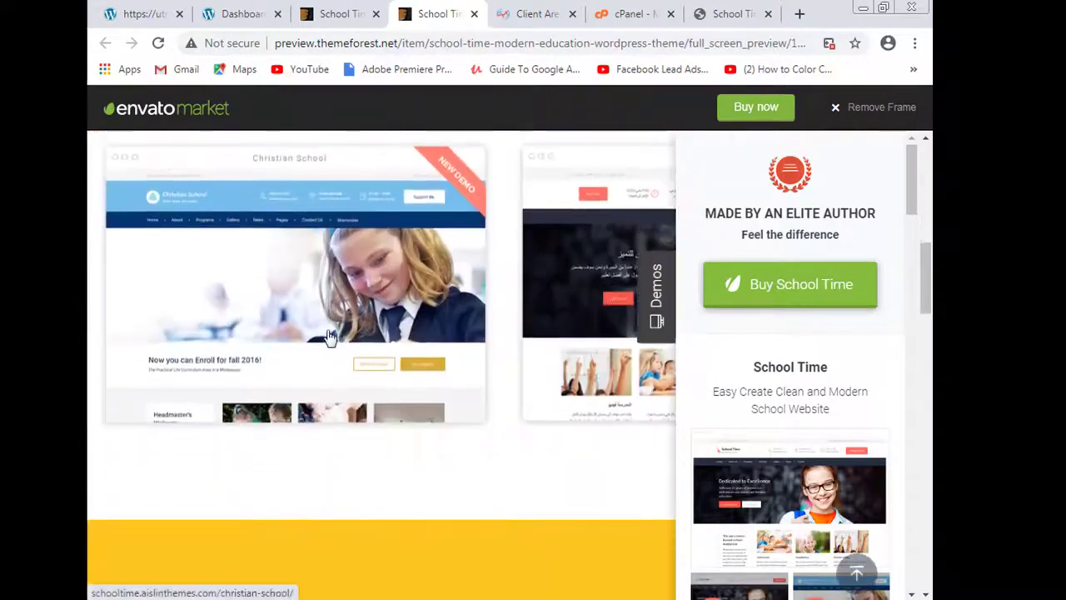
click(329, 337)
click(386, 8)
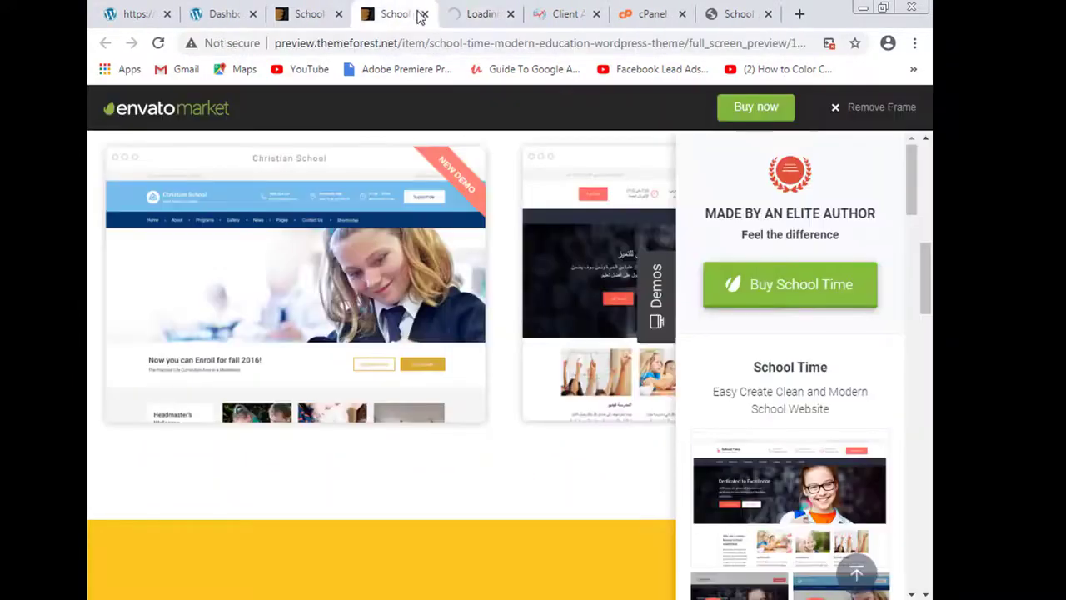
click(424, 15)
- Check the default content import in the wizard and review the Christian School demo homepage down to its footer with the demos panel collapsed
click(141, 8)
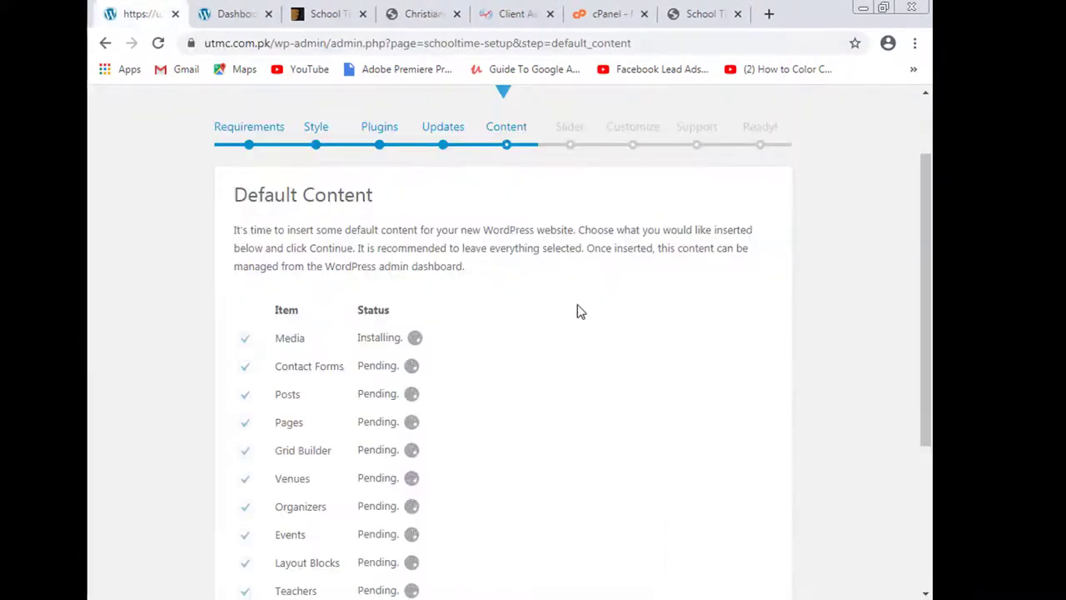
scroll(576, 309, down, 5)
click(438, 13)
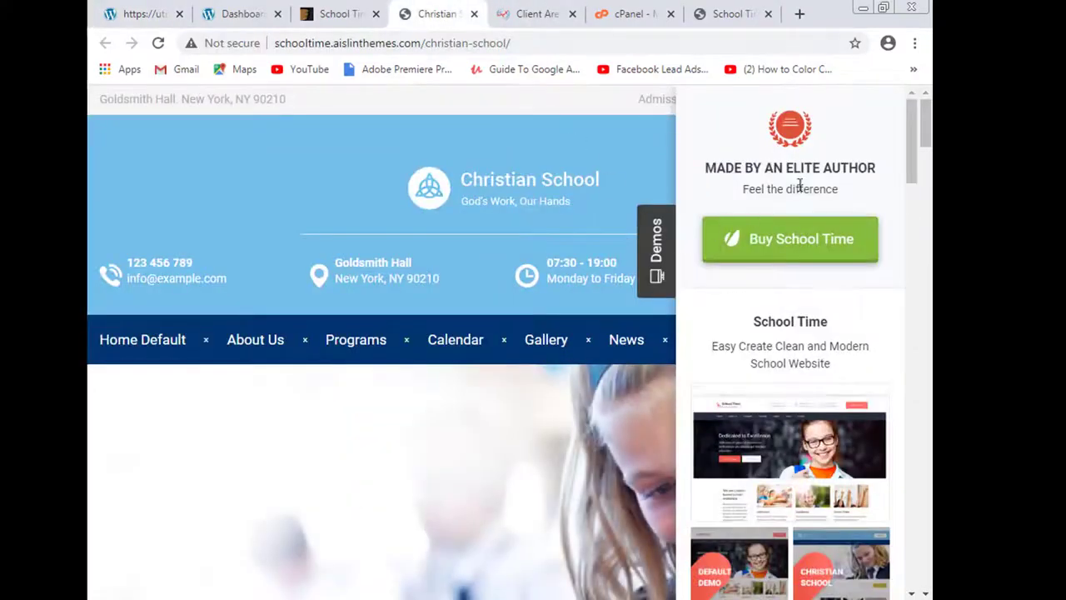
scroll(633, 217, down, 1)
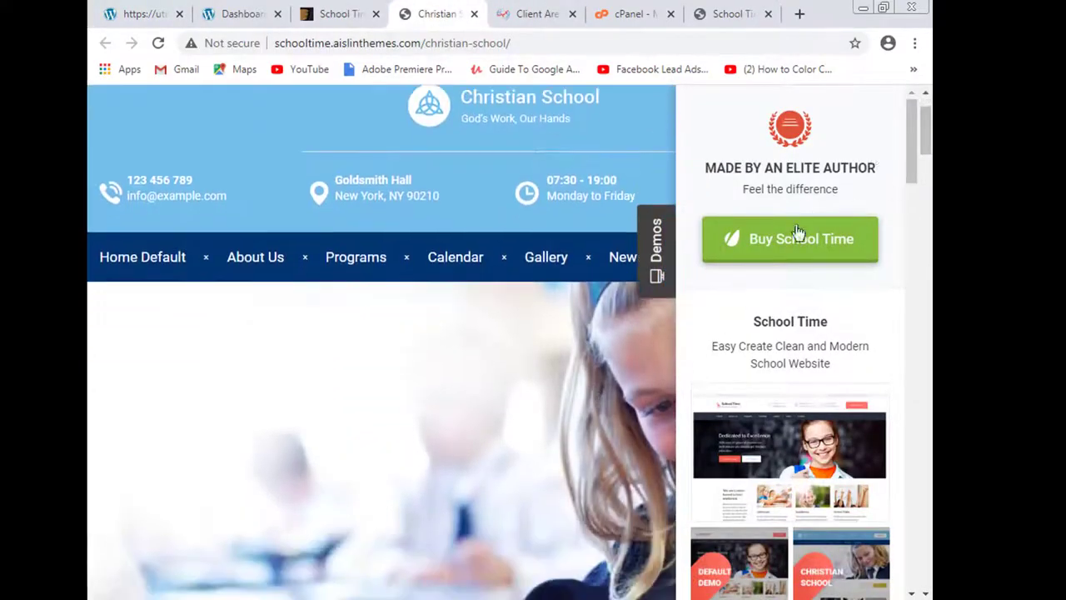
click(649, 284)
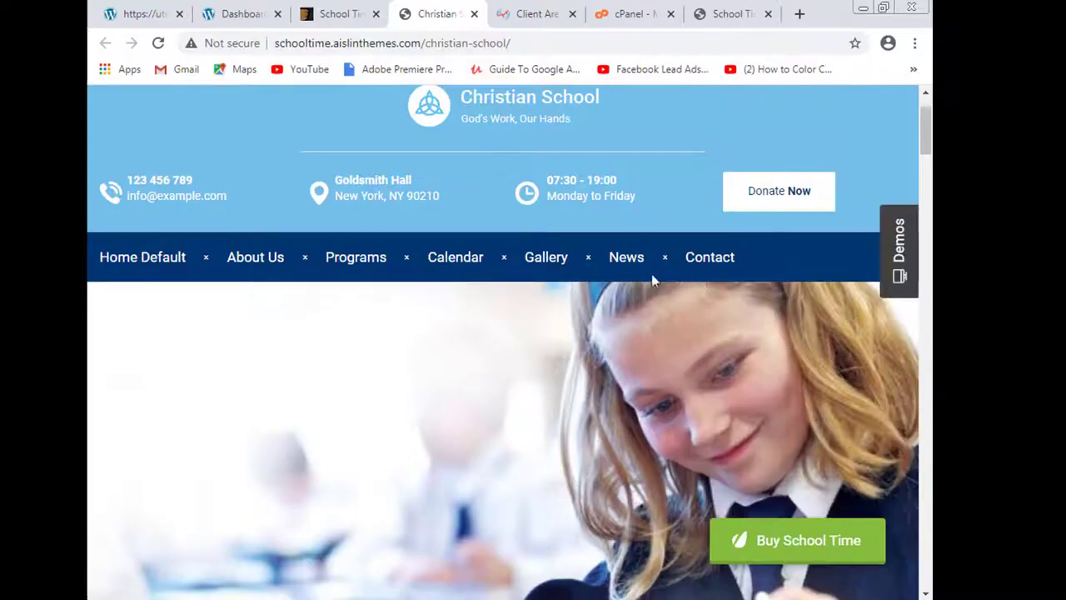
scroll(815, 333, down, 8)
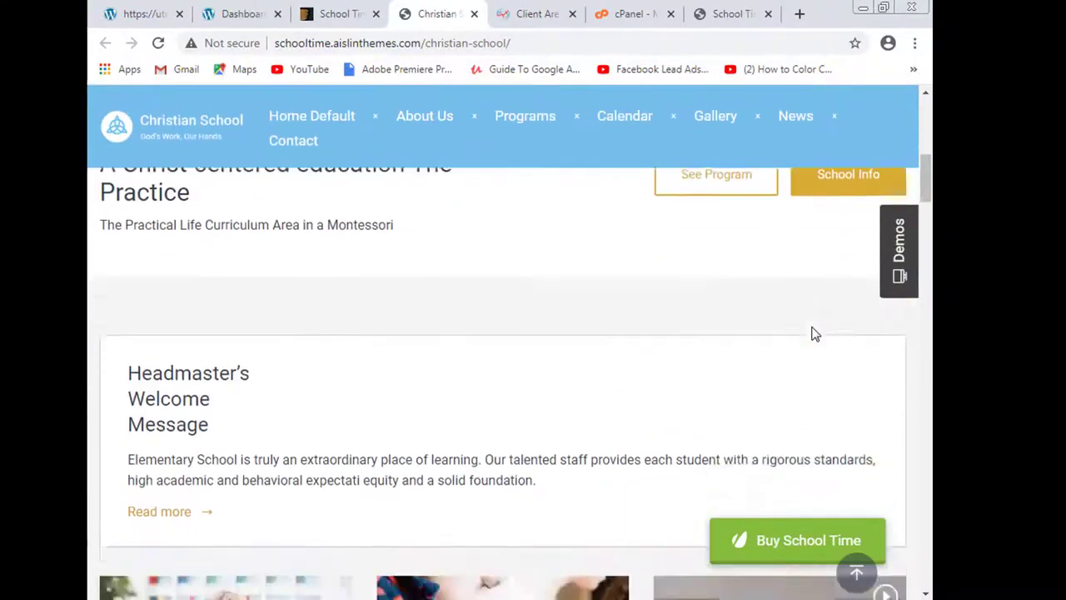
scroll(814, 333, down, 4)
scroll(333, 273, down, 8)
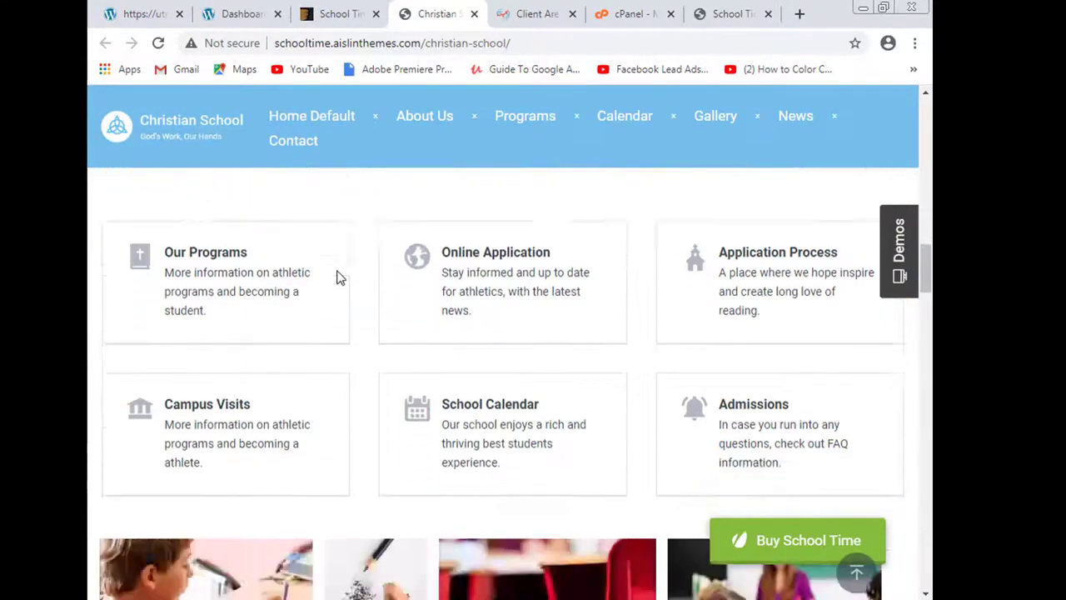
scroll(339, 273, down, 20)
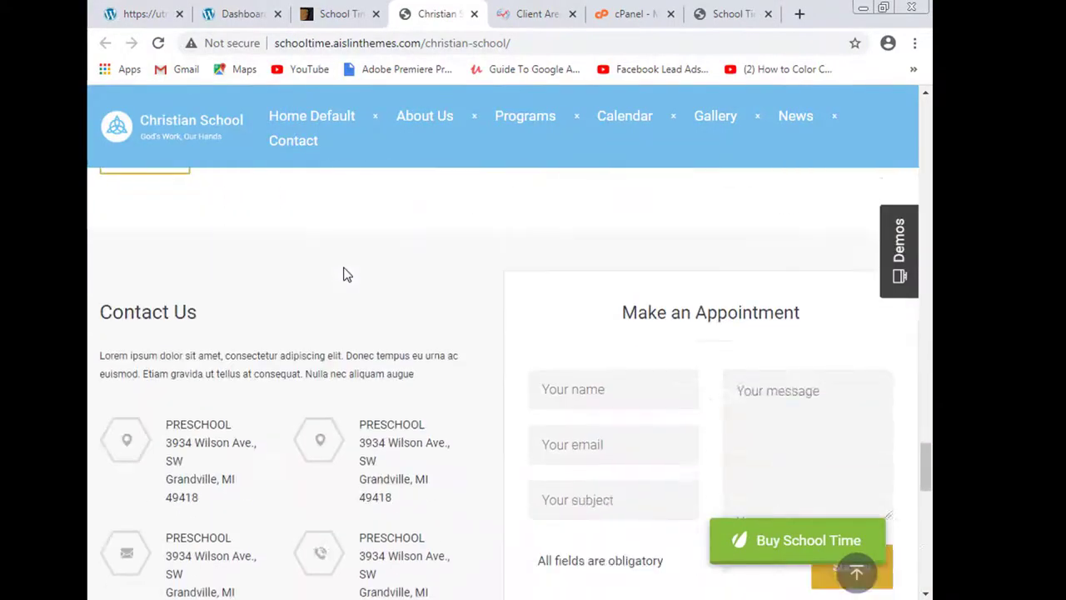
scroll(350, 266, down, 10)
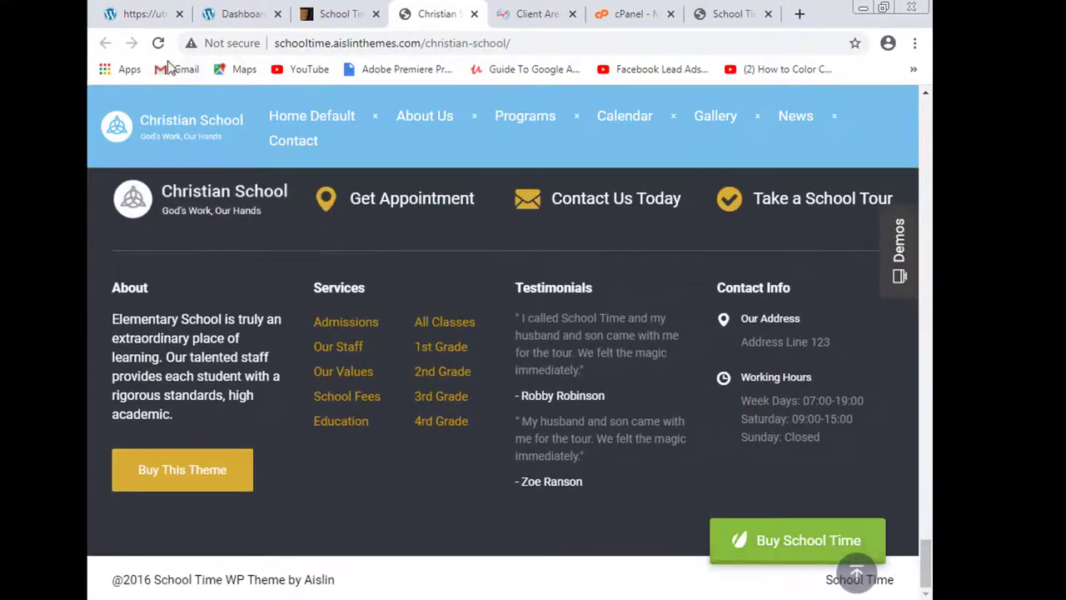
- Return to the setup wizard and choose the all-sliders archive from assets/school-time/layer-slider/christian-school as the Layer slider import file
click(134, 8)
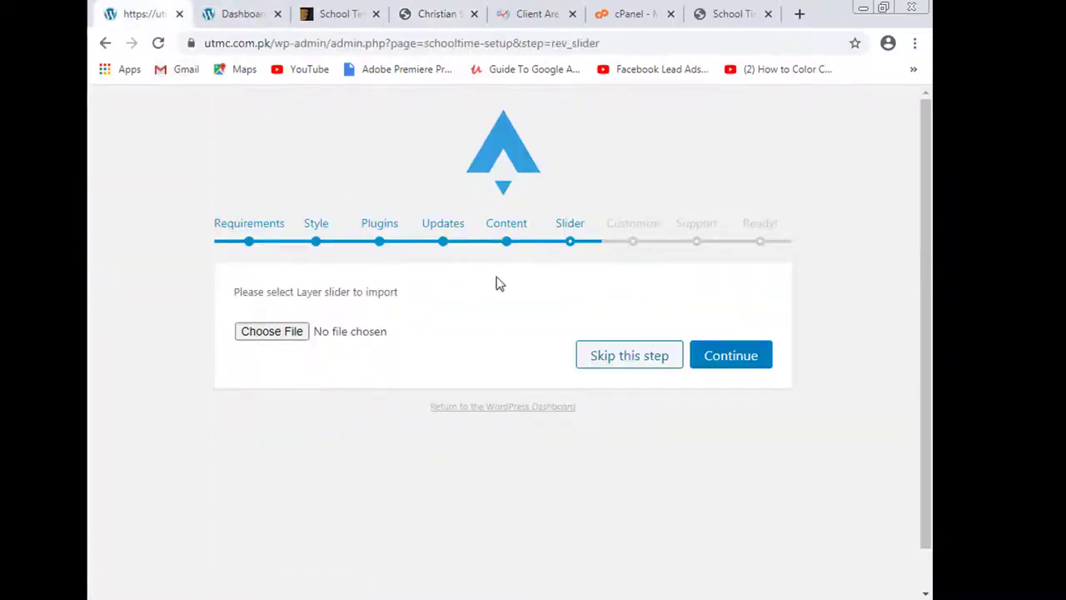
click(289, 335)
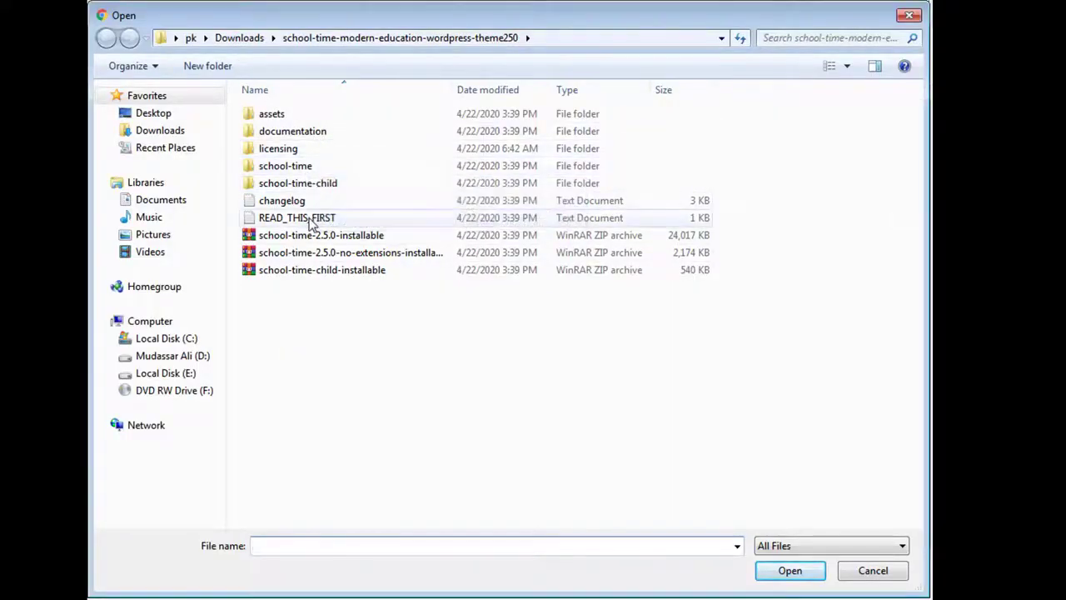
drag(305, 122, 313, 125)
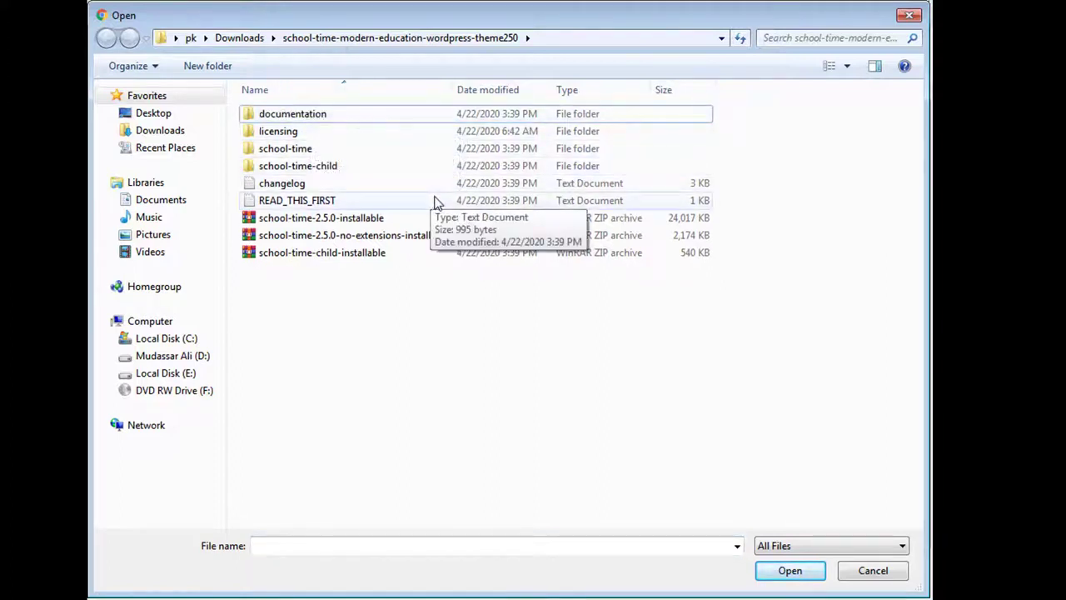
double_click(305, 119)
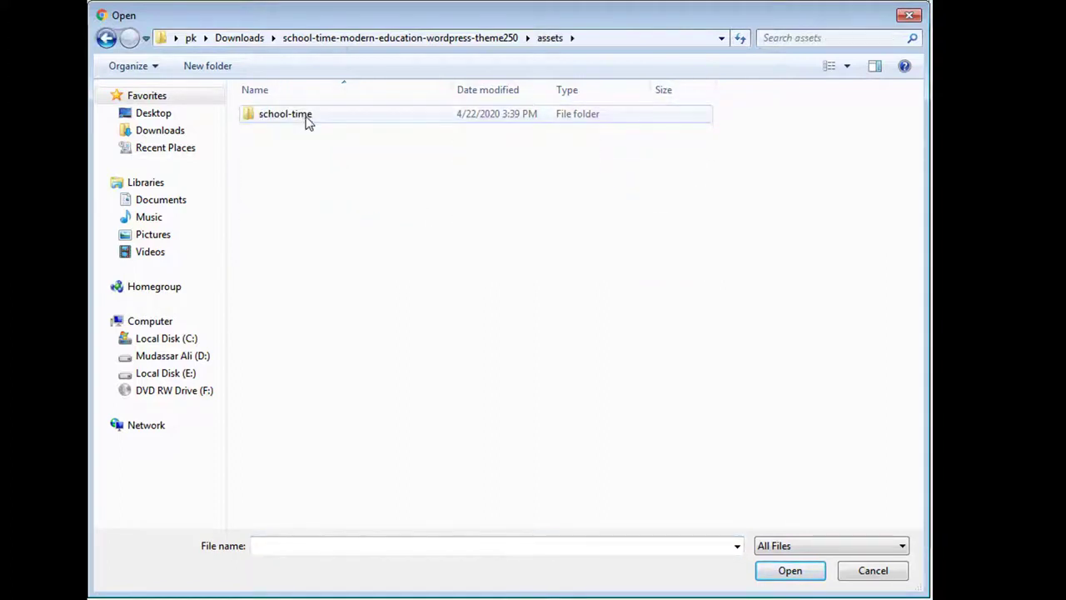
double_click(307, 119)
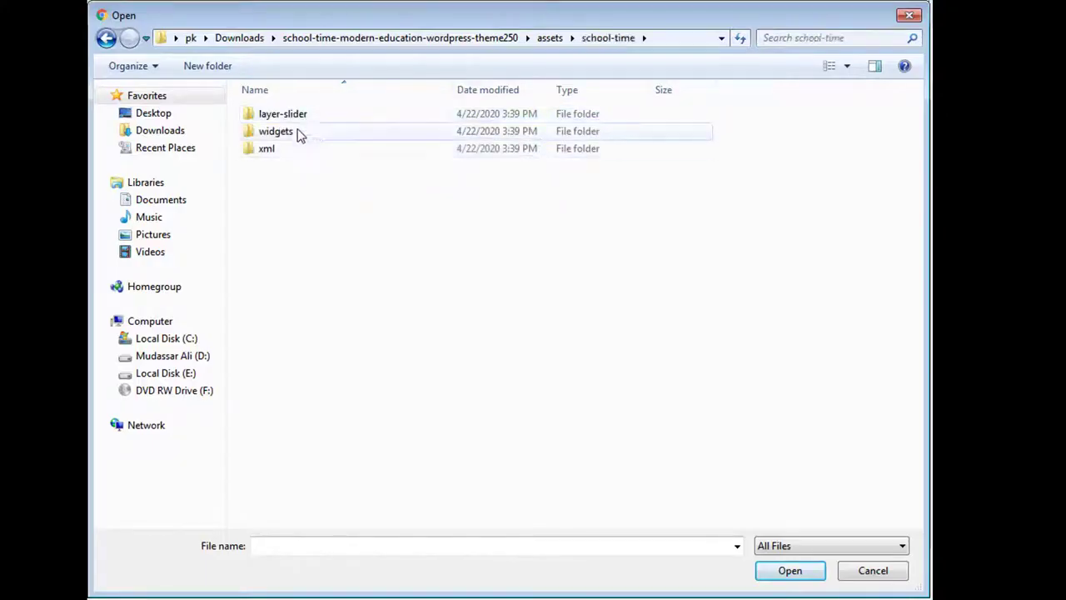
double_click(319, 119)
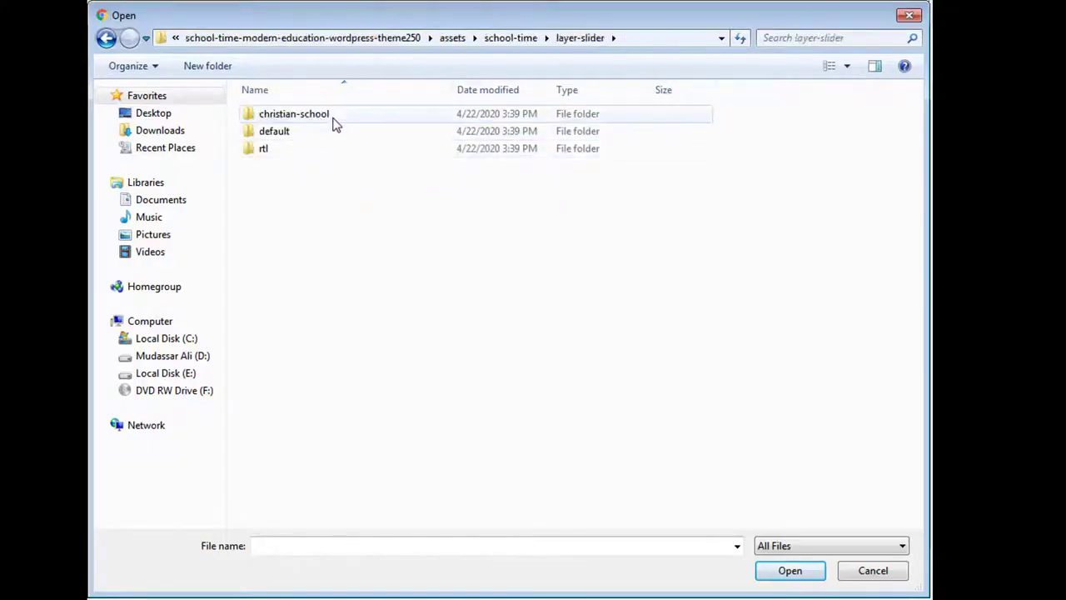
double_click(331, 123)
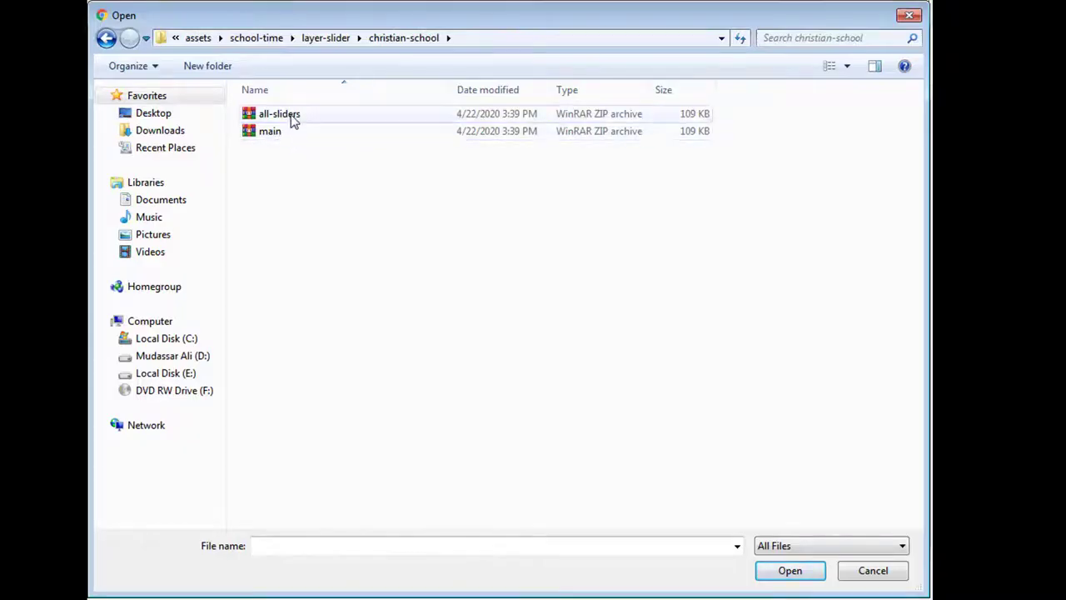
double_click(291, 116)
- Upload the chosen archive, import its main.zip slider and continue past the Theme Customization page
click(739, 369)
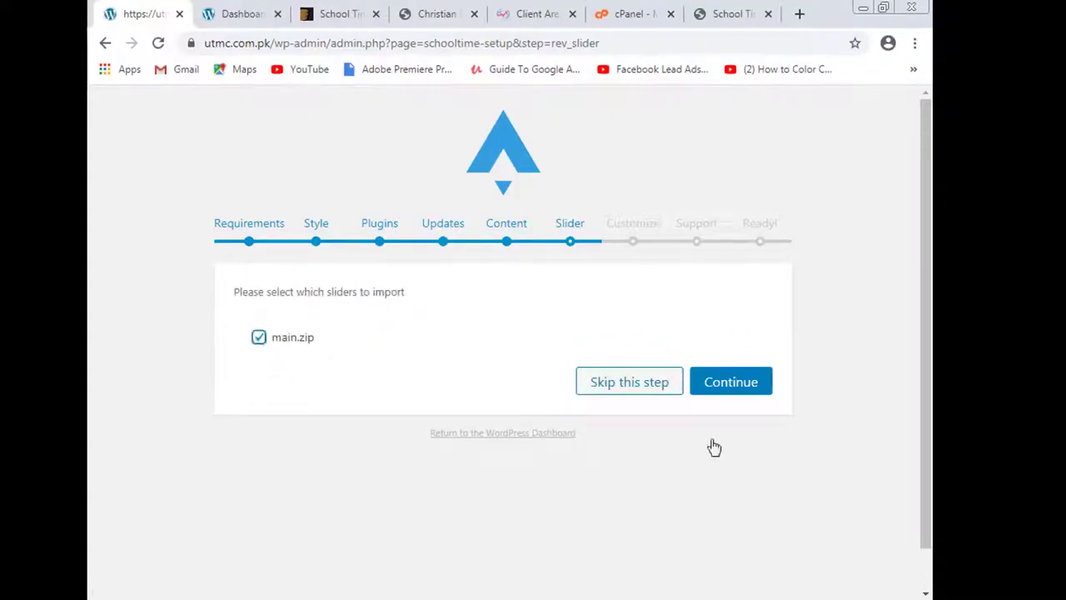
click(736, 384)
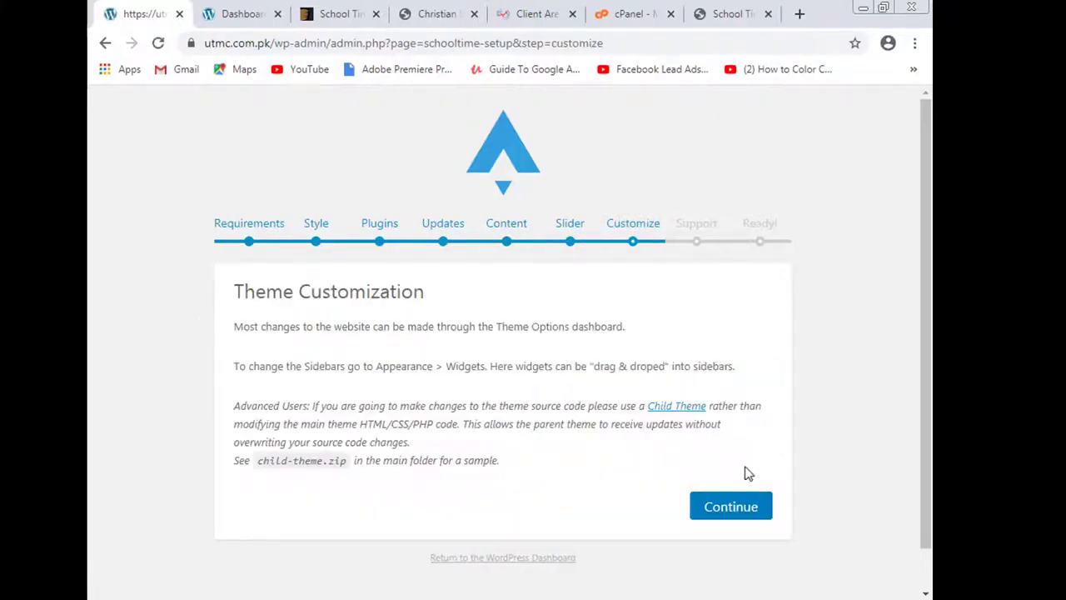
click(745, 508)
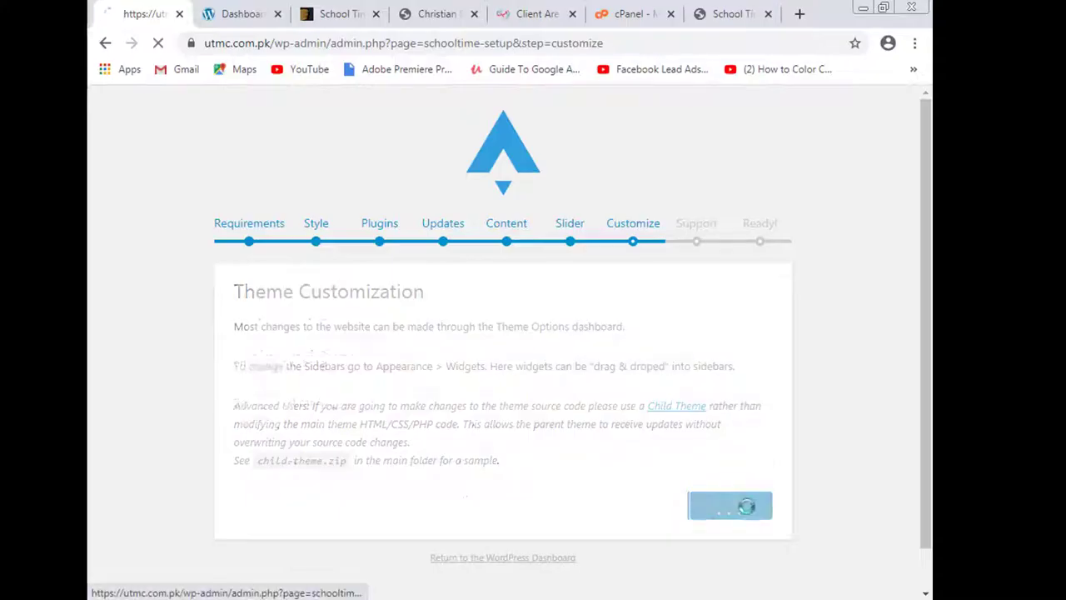
- Agree to the Help and Support terms, finish the setup wizard and view the new website
scroll(558, 341, down, 1)
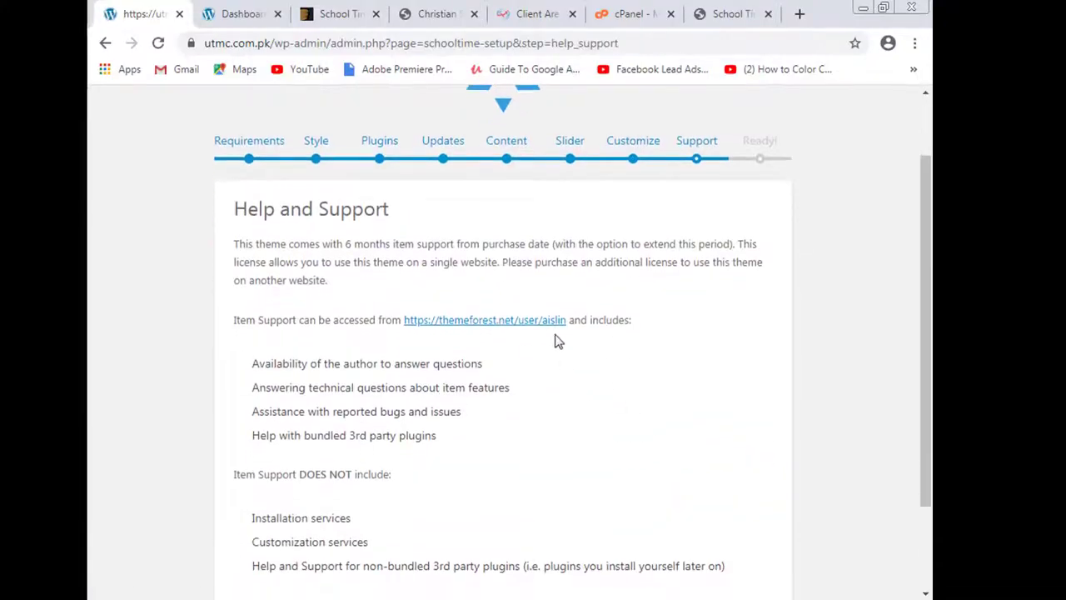
scroll(583, 345, down, 2)
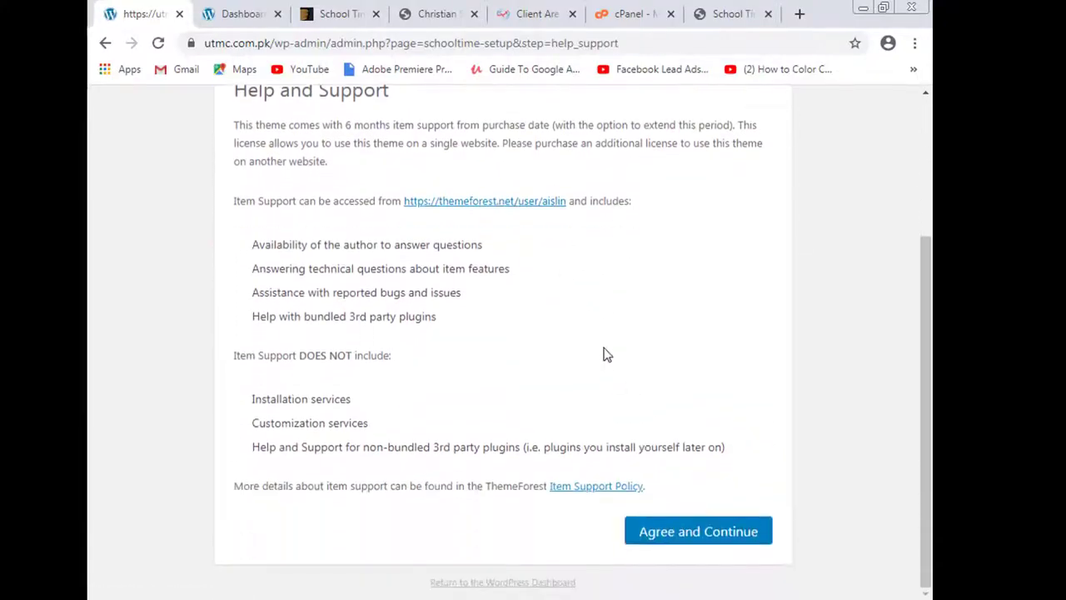
click(714, 528)
scroll(723, 508, down, 1)
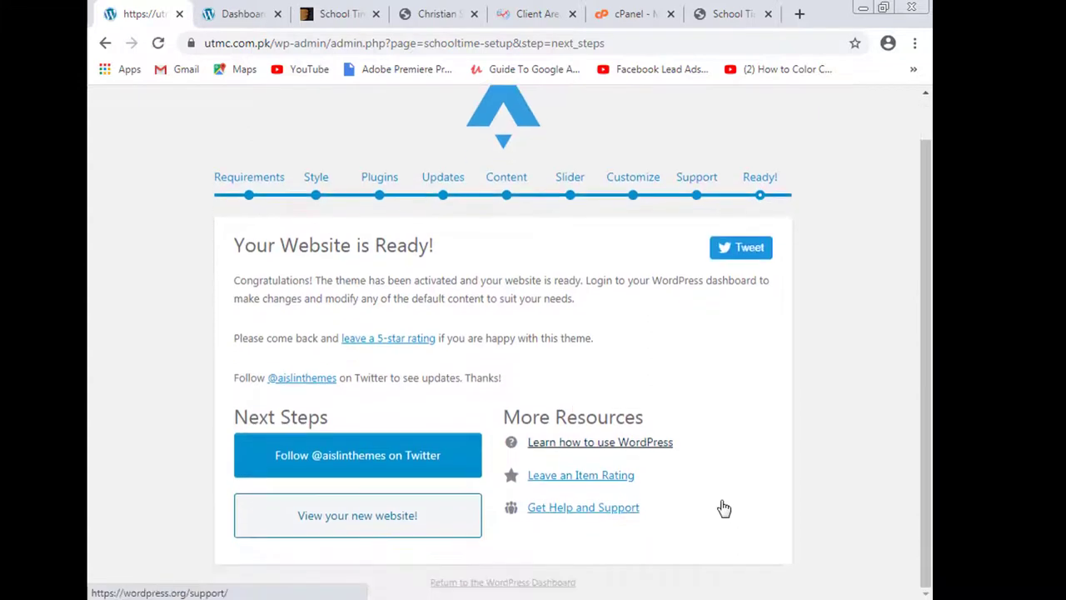
click(367, 530)
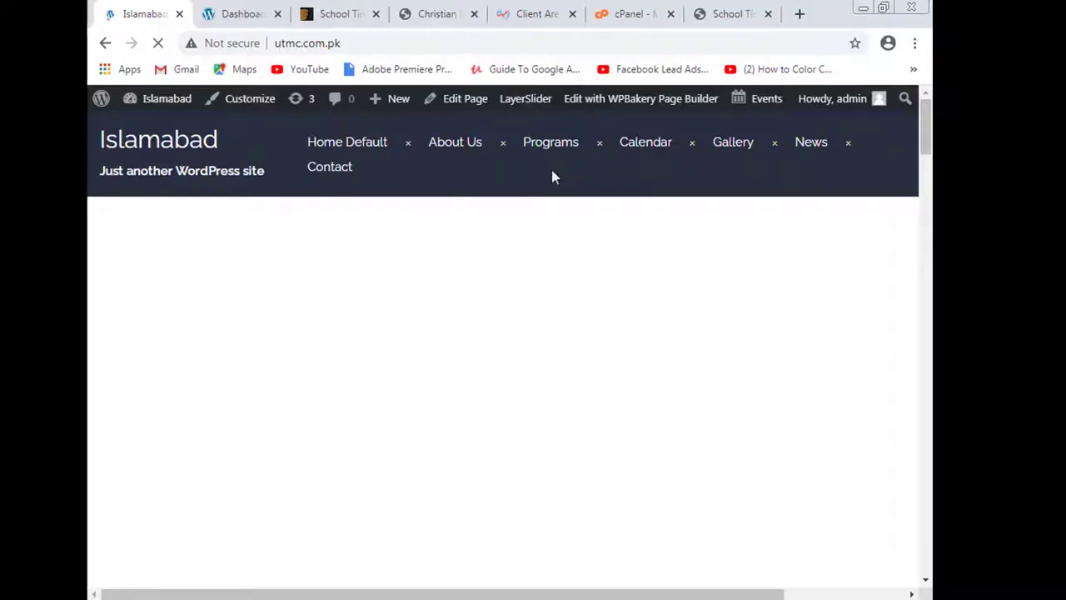
- Review the new website's homepage from the header down to the map and footer and back up
scroll(551, 176, down, 10)
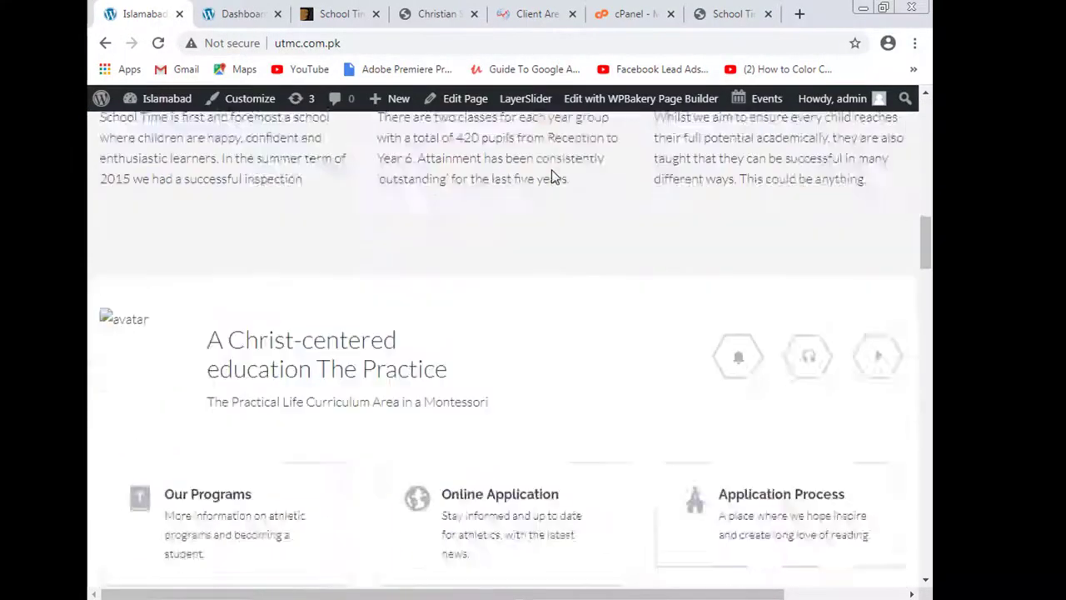
scroll(552, 177, down, 20)
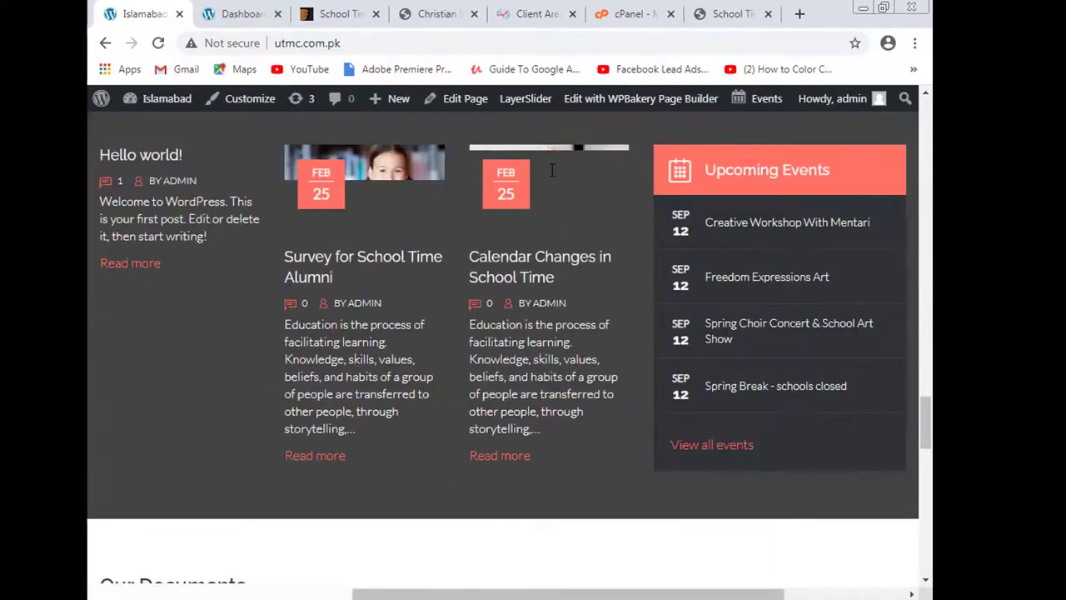
scroll(551, 174, down, 15)
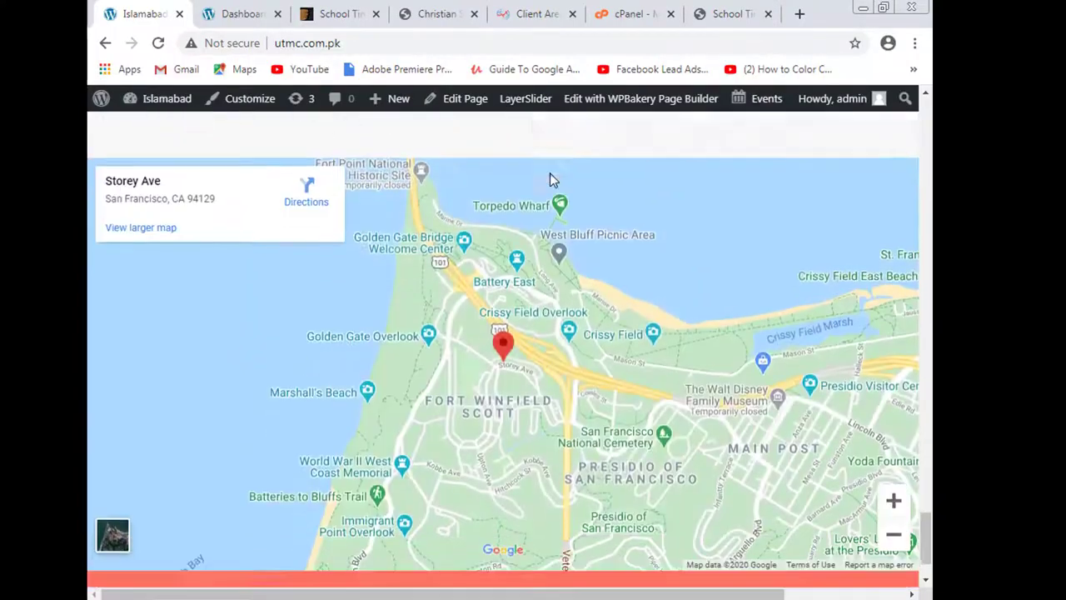
scroll(550, 179, down, 3)
scroll(549, 179, up, 20)
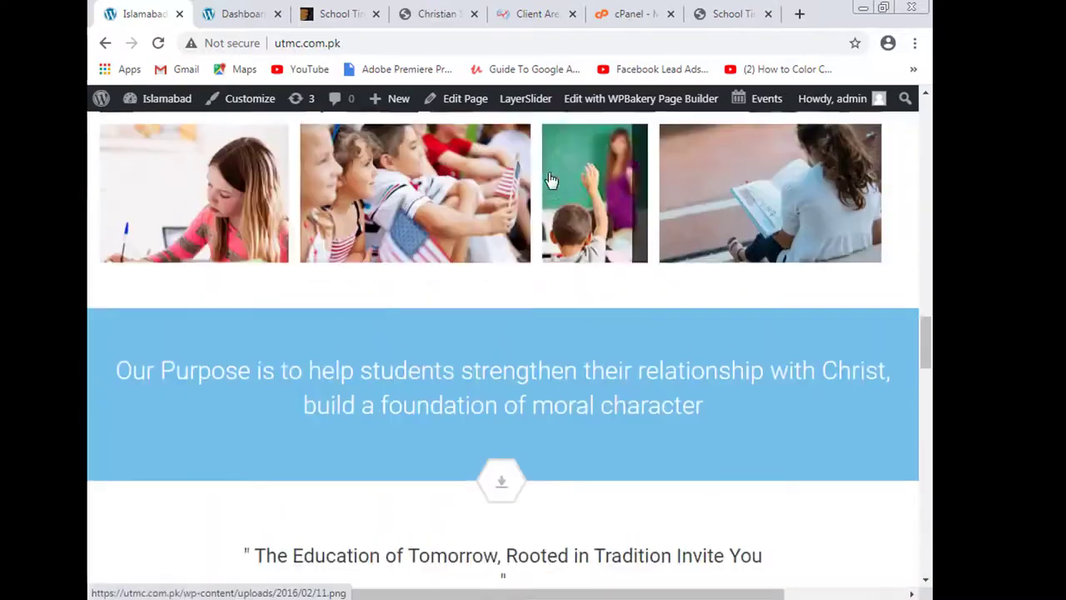
scroll(550, 180, up, 15)
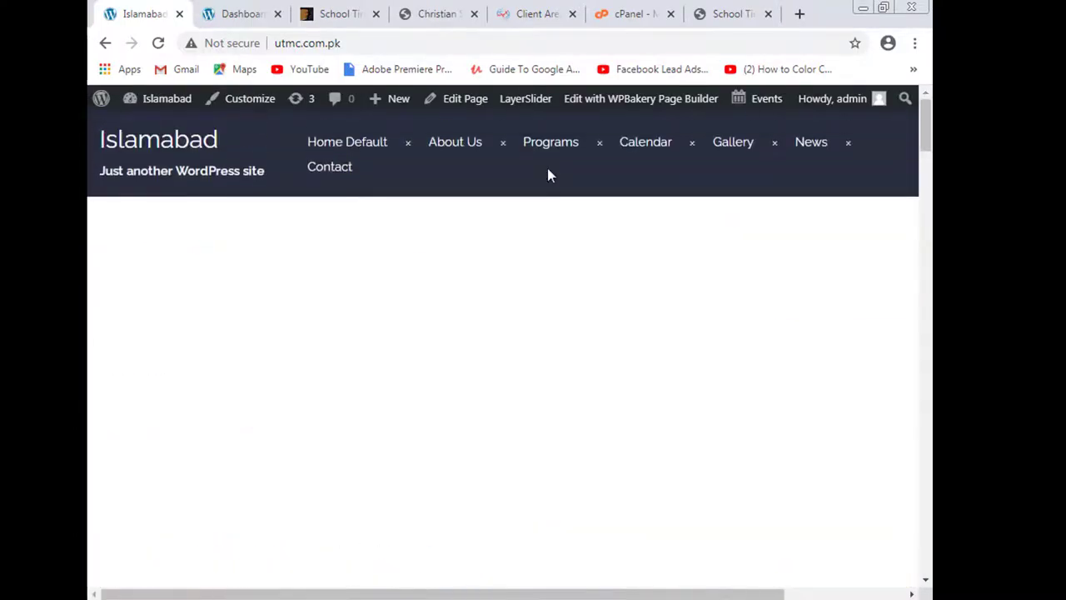
scroll(536, 281, down, 5)
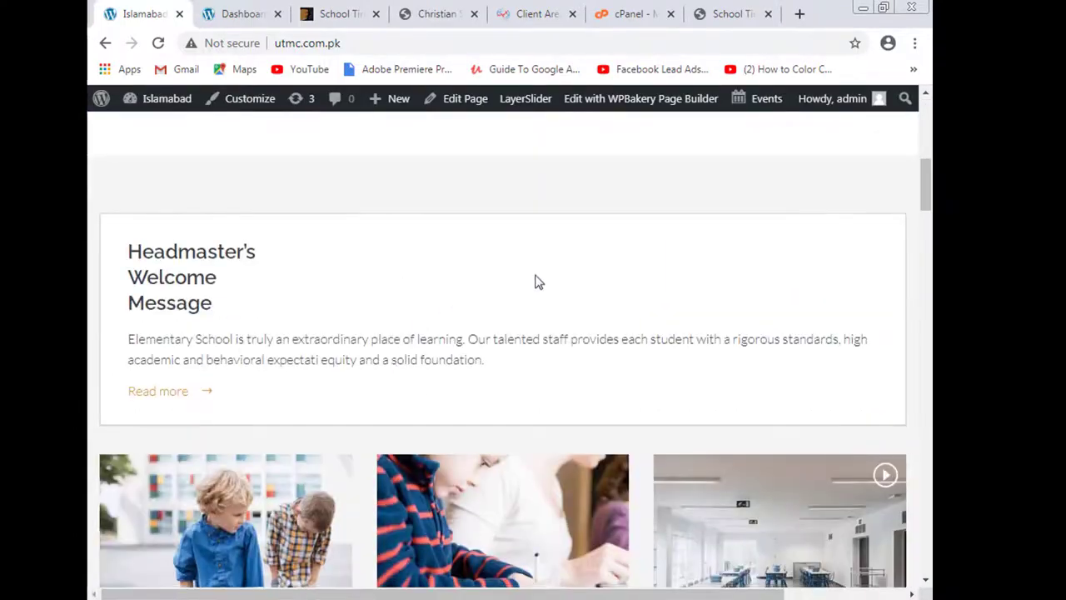
scroll(726, 321, up, 5)
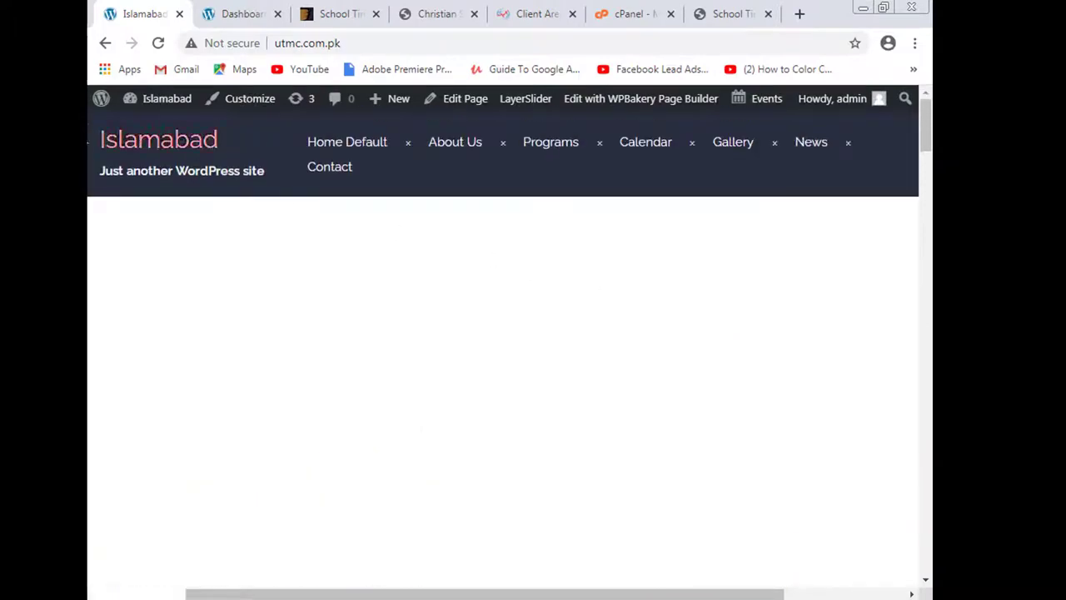
- Open Theme Options from the WordPress dashboard and try to install the required Redux Framework plugin
click(238, 8)
scroll(241, 391, down, 5)
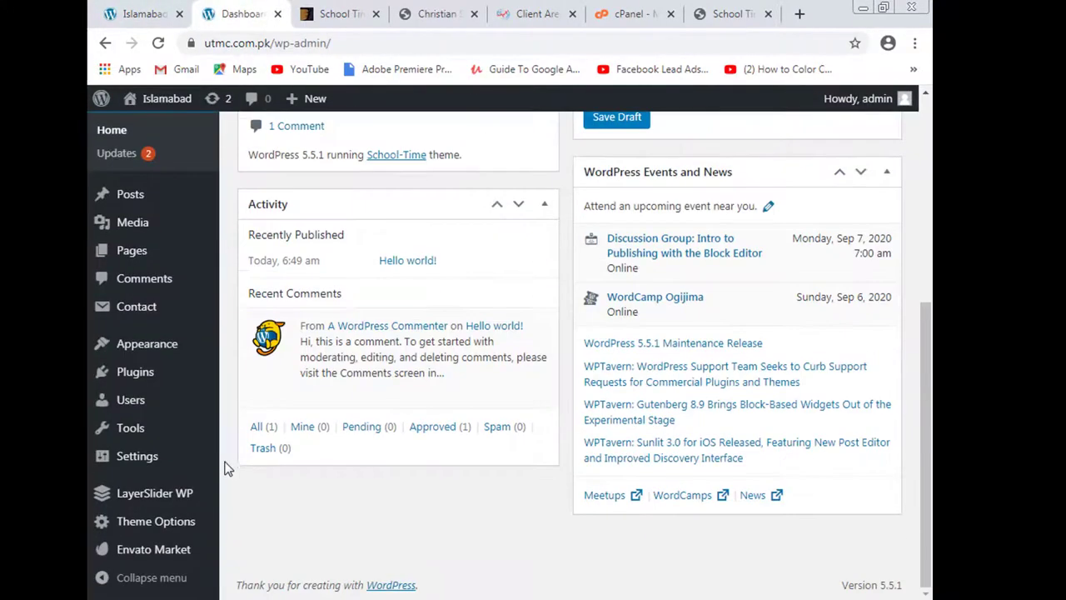
mouse_move(177, 432)
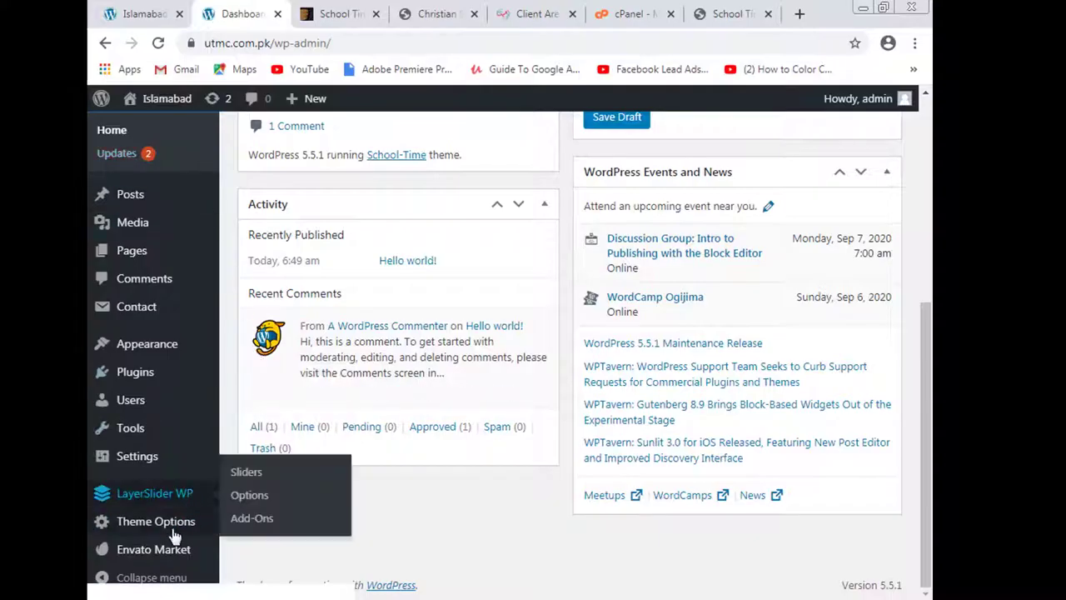
click(112, 522)
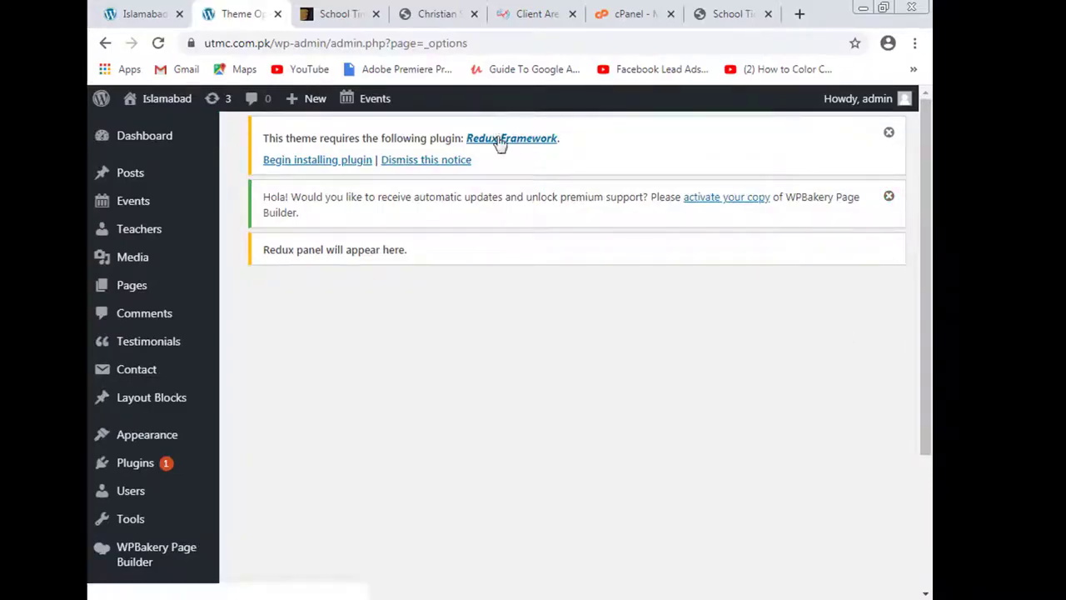
click(340, 165)
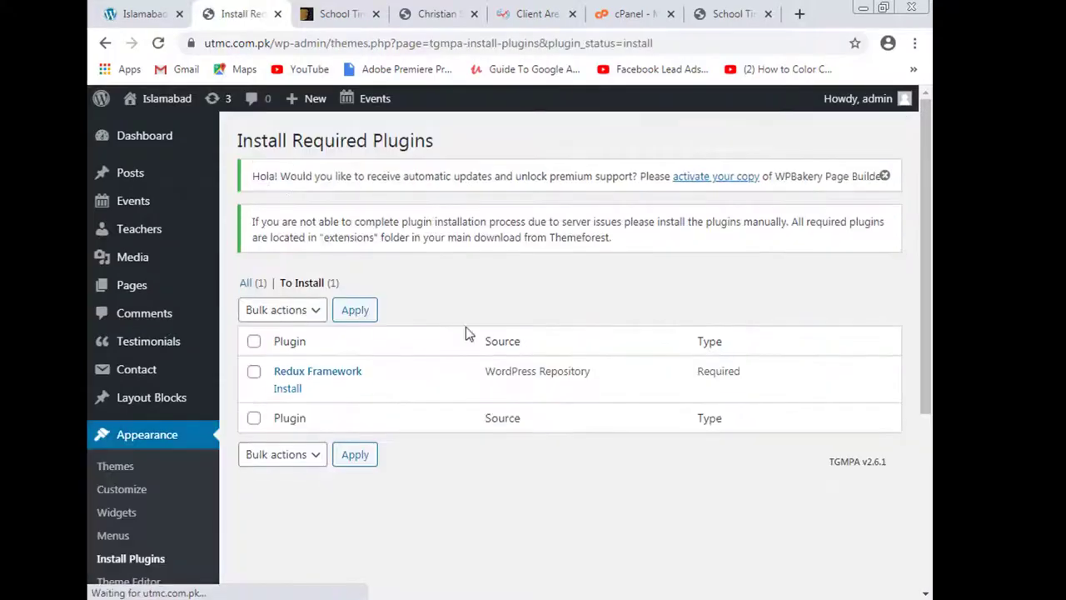
click(288, 388)
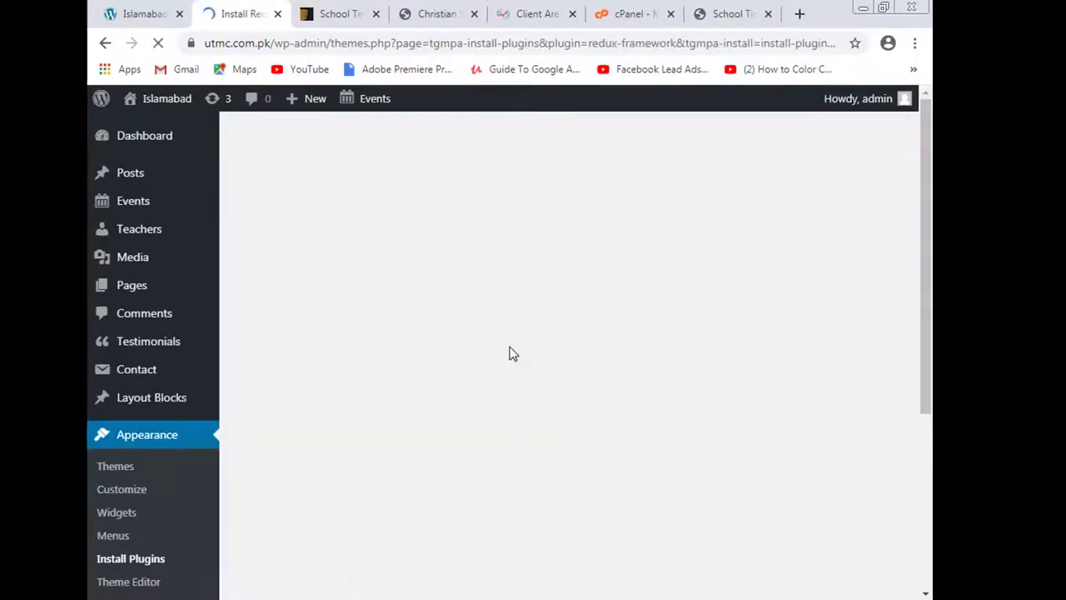
scroll(512, 354, down, 3)
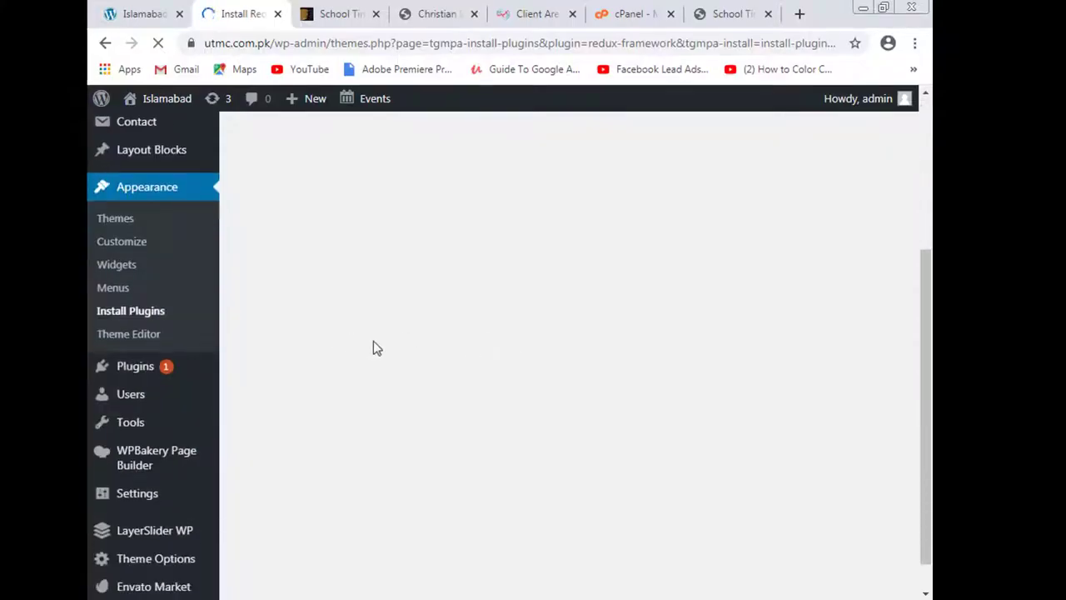
scroll(375, 347, up, 3)
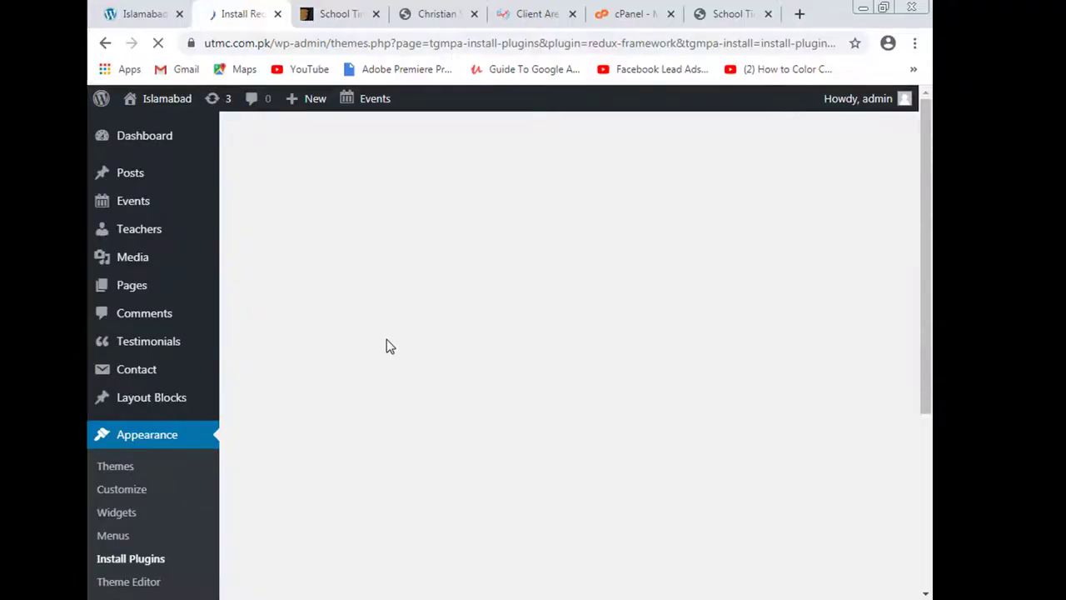
- Open the Admissions page on the live site and review its content
click(156, 6)
key(Menu)
click(464, 164)
mouse_move(468, 147)
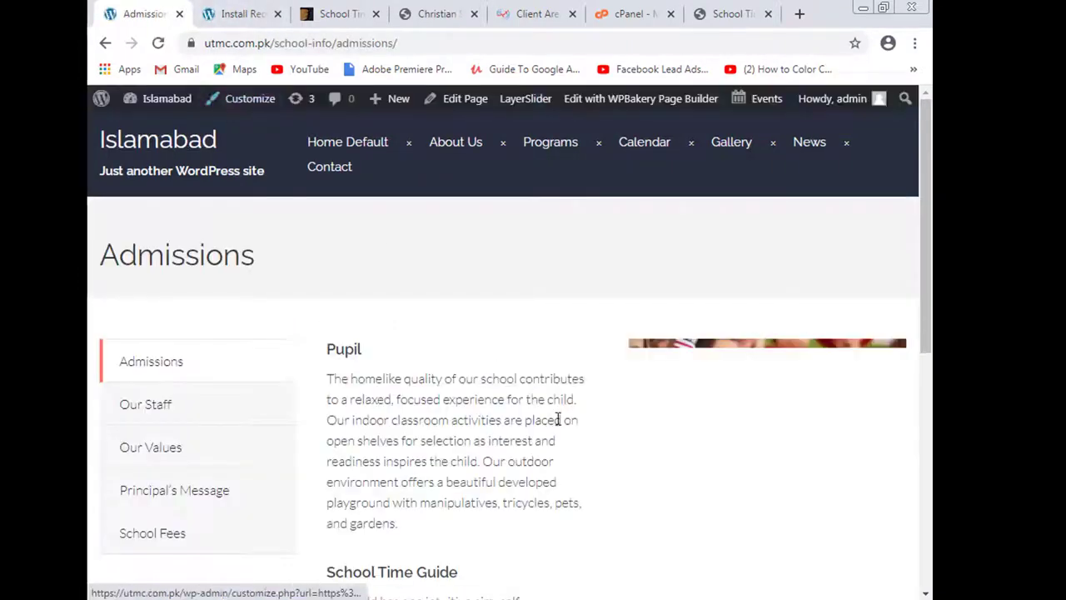
scroll(559, 415, down, 6)
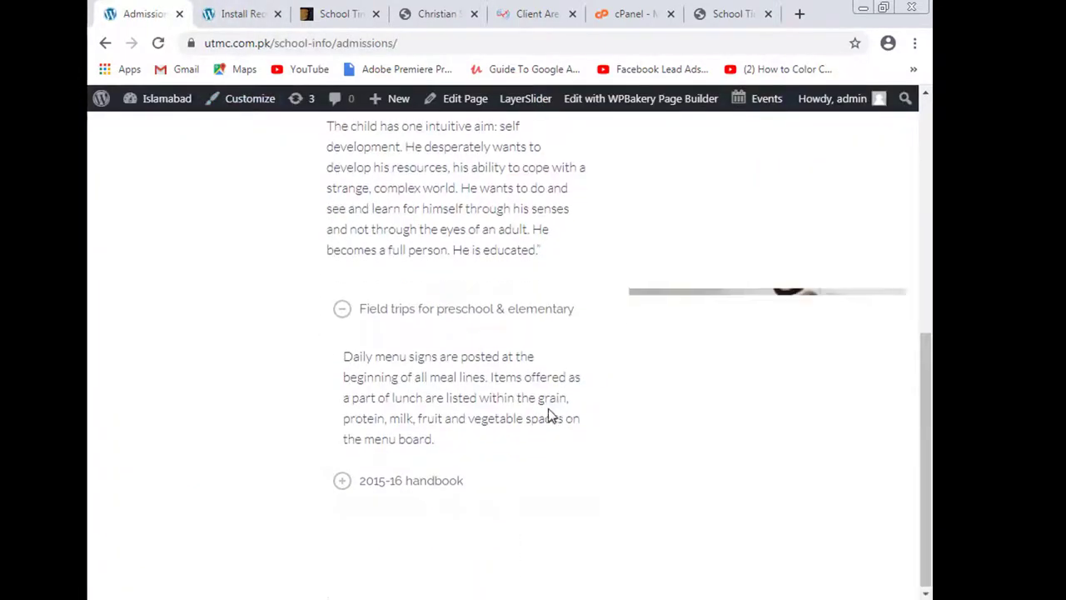
scroll(548, 408, up, 10)
- Return to the required plugins installer, retry installing Redux Framework and check the Admissions page during the installation
click(241, 13)
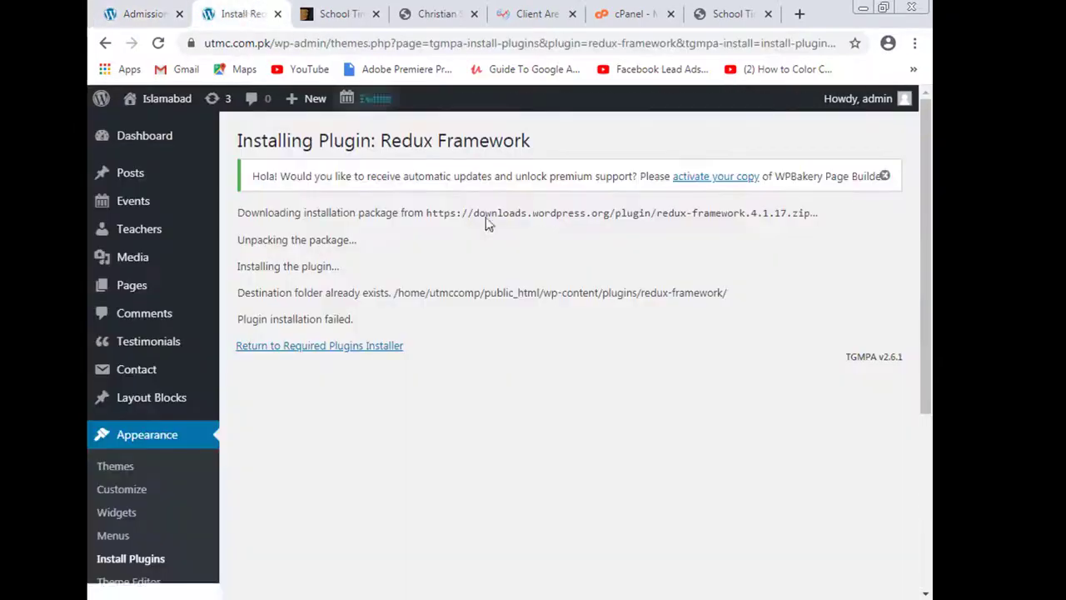
click(393, 347)
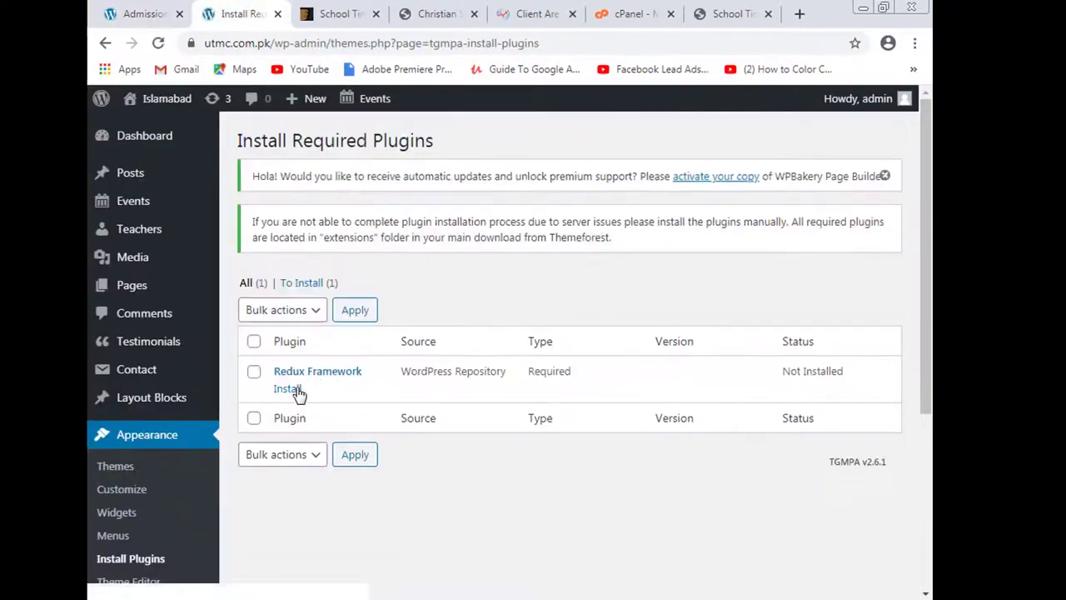
click(298, 395)
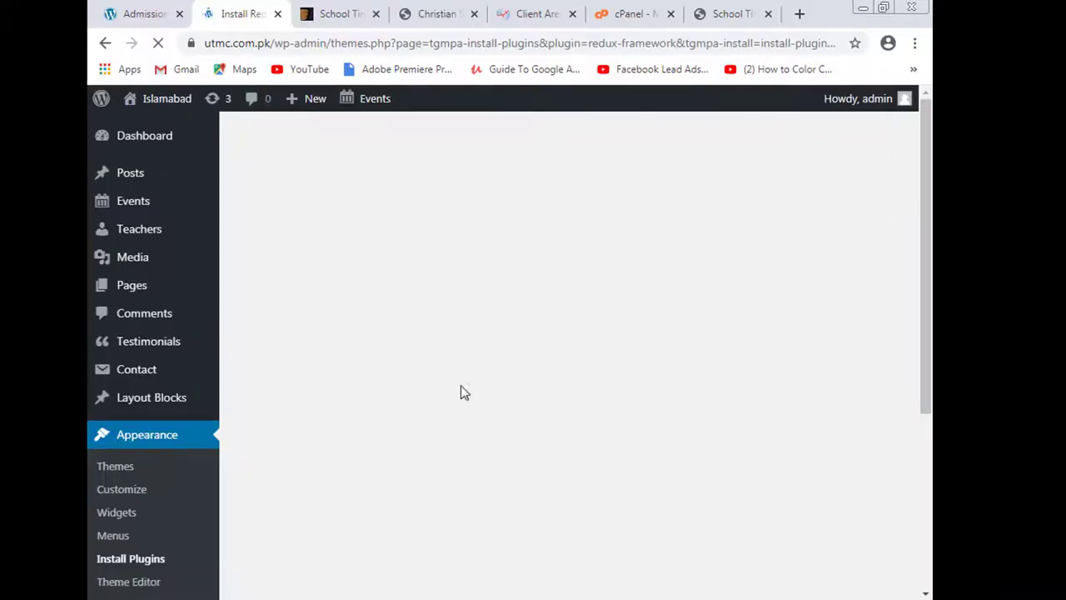
click(158, 10)
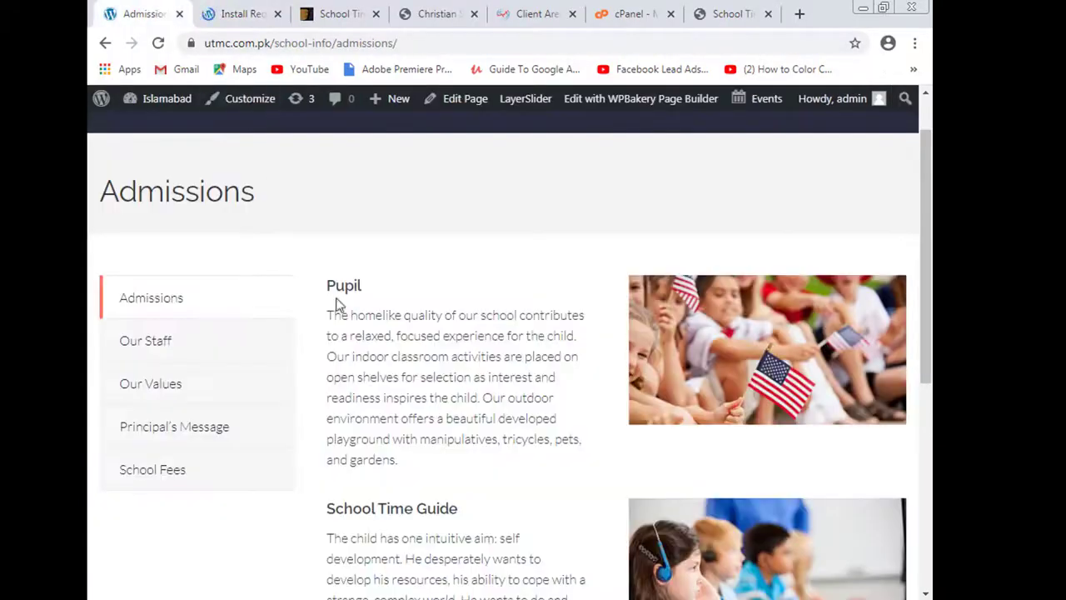
scroll(511, 424, down, 5)
click(209, 12)
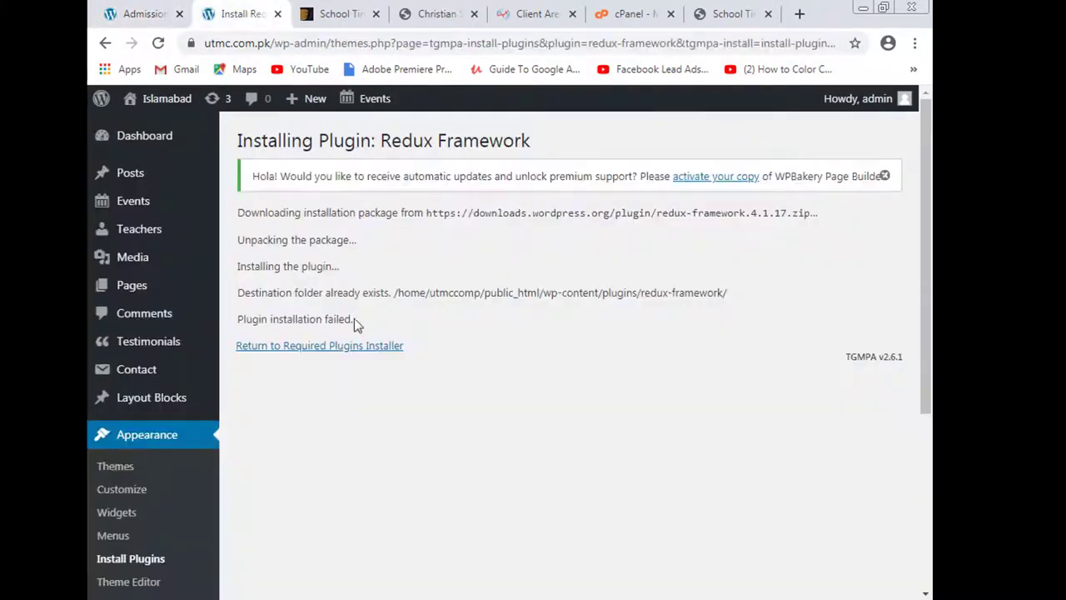
- Go back to the required plugins list and reopen the Theme Options page
click(358, 347)
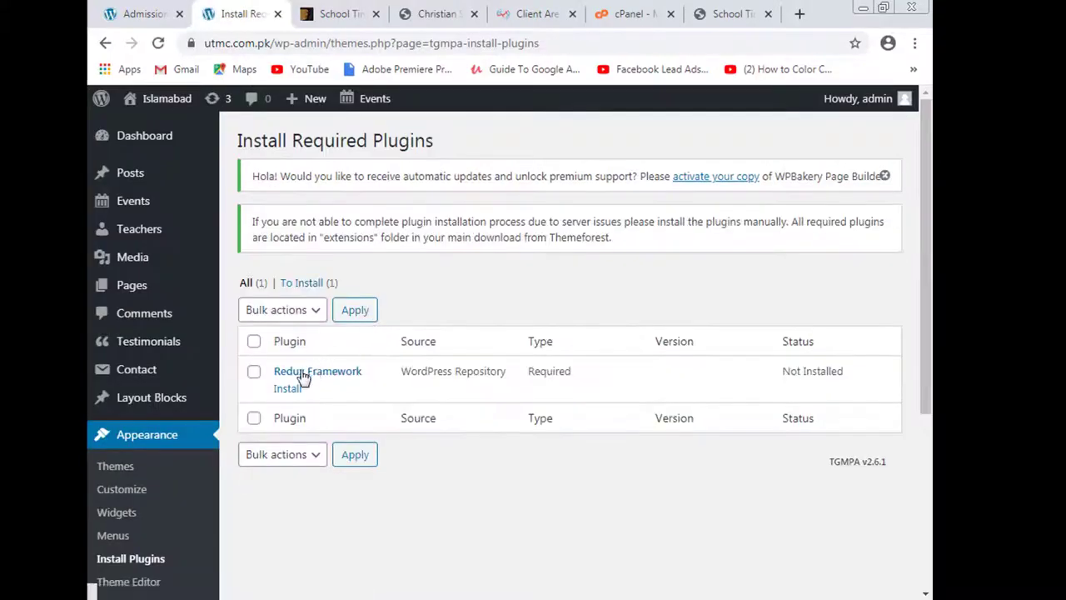
scroll(280, 382, down, 4)
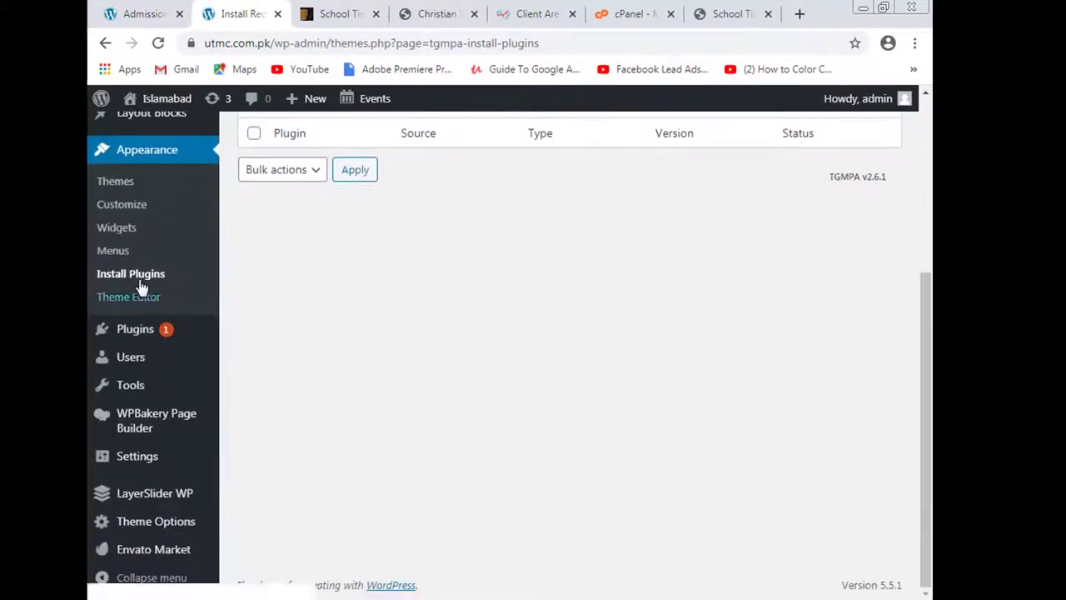
mouse_move(79, 525)
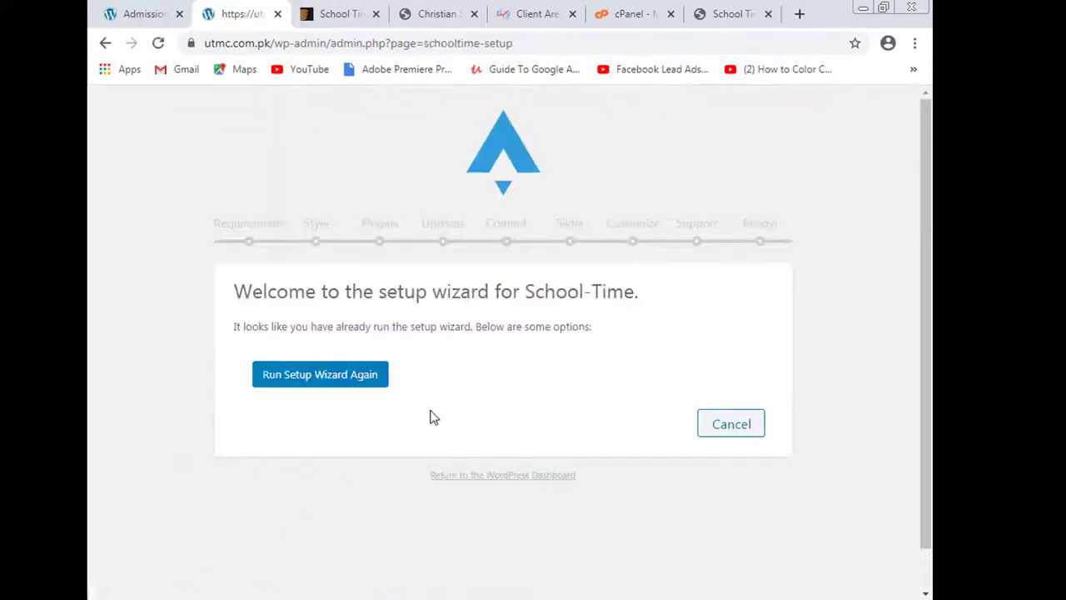
click(103, 44)
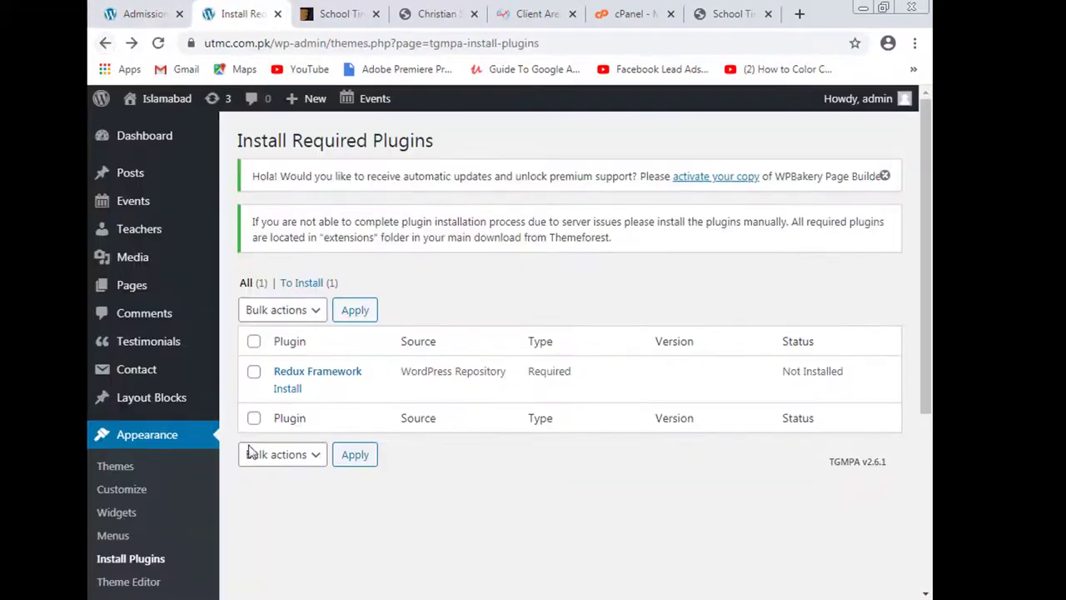
scroll(149, 538, down, 3)
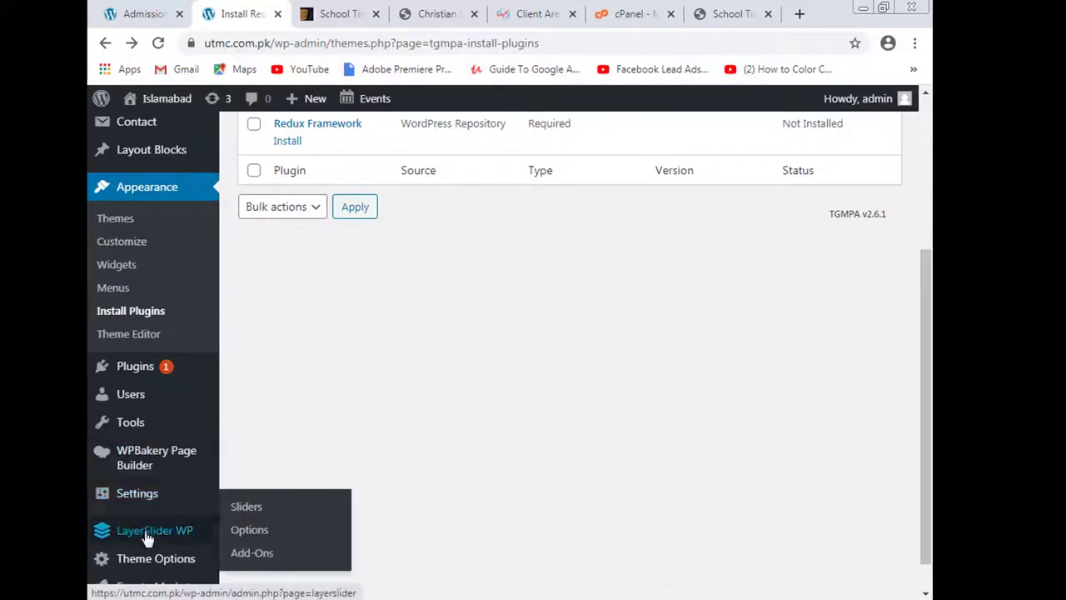
mouse_move(153, 567)
click(255, 531)
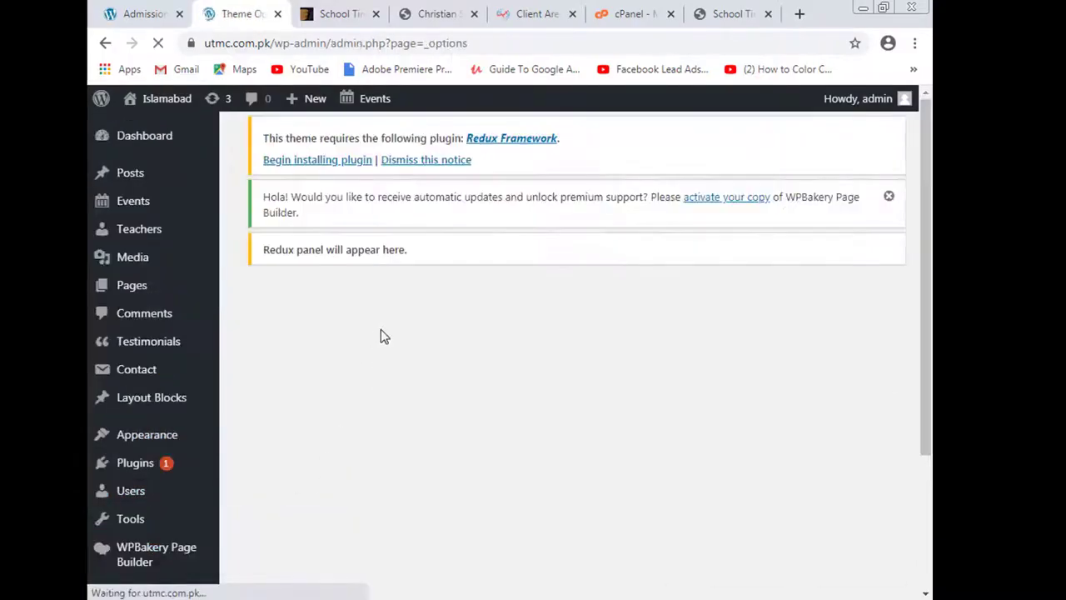
- Dismiss the WPBakery Page Builder activation notice and try again to install the Redux Framework plugin
triple_click(380, 248)
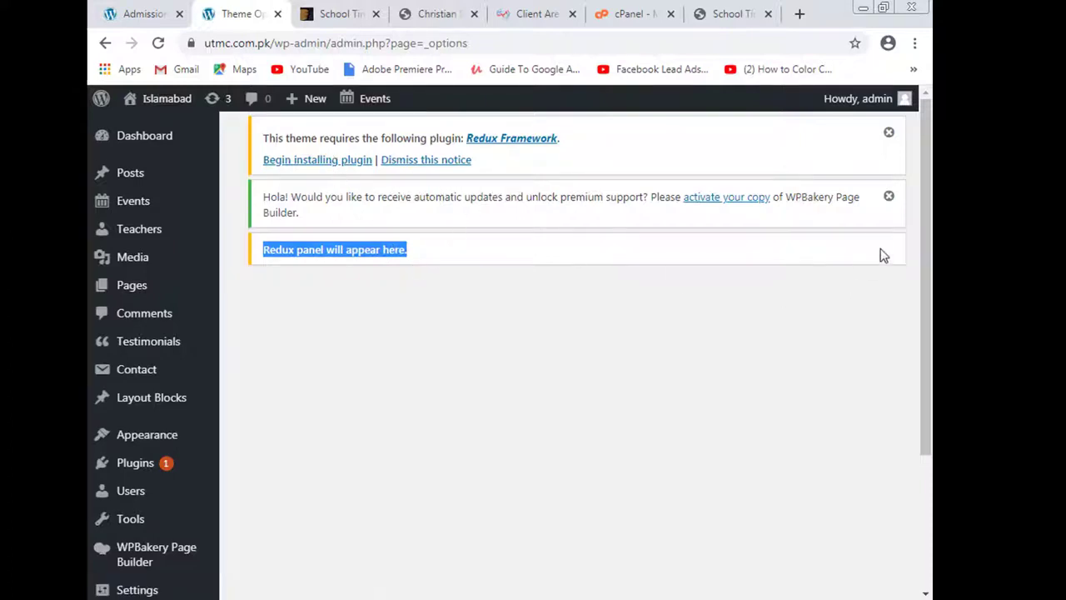
click(886, 205)
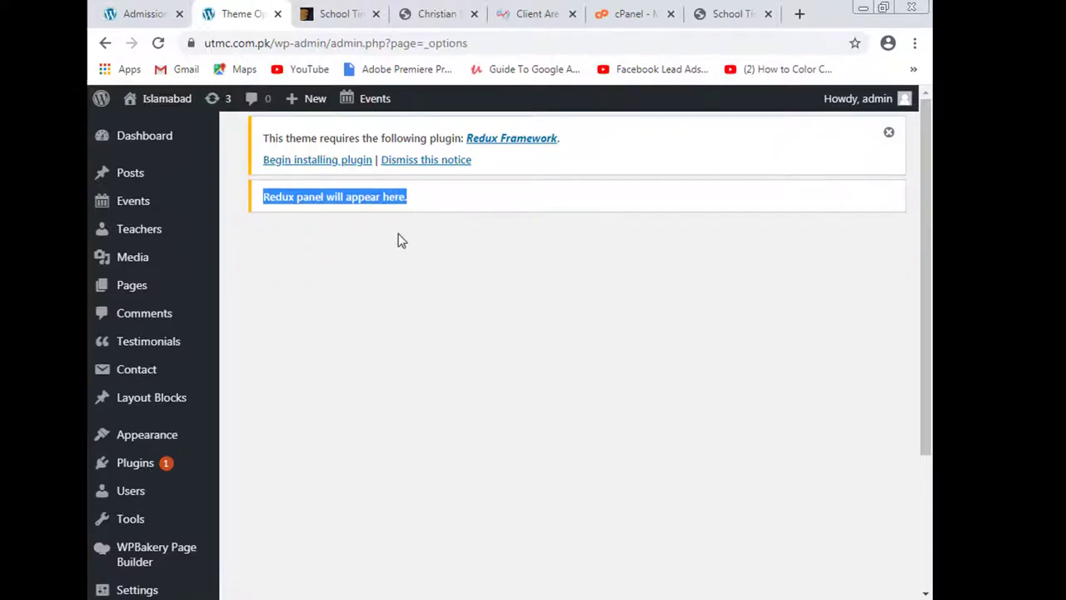
click(333, 161)
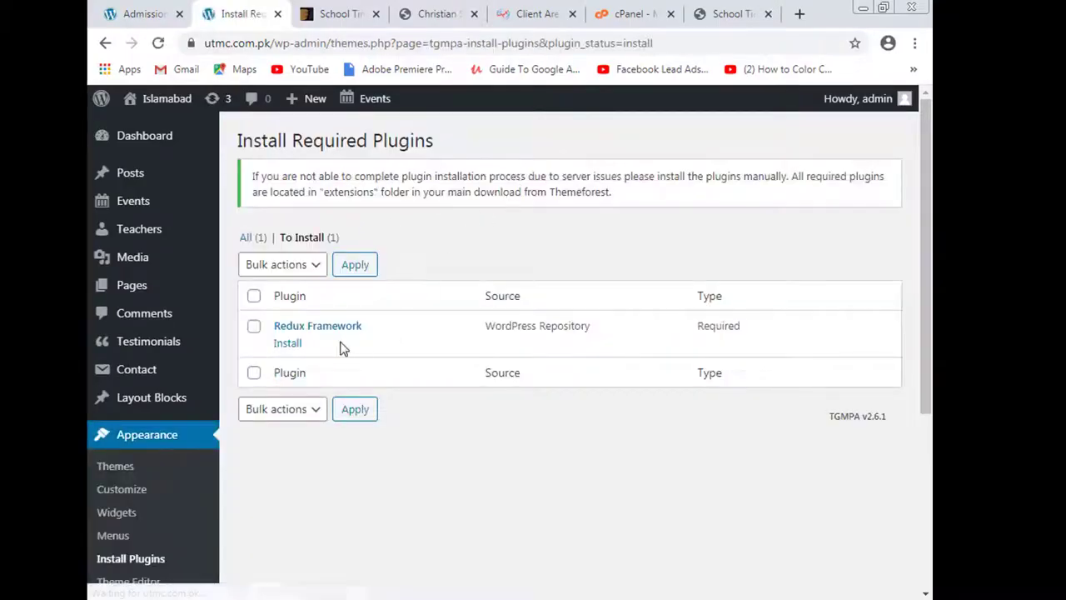
click(287, 344)
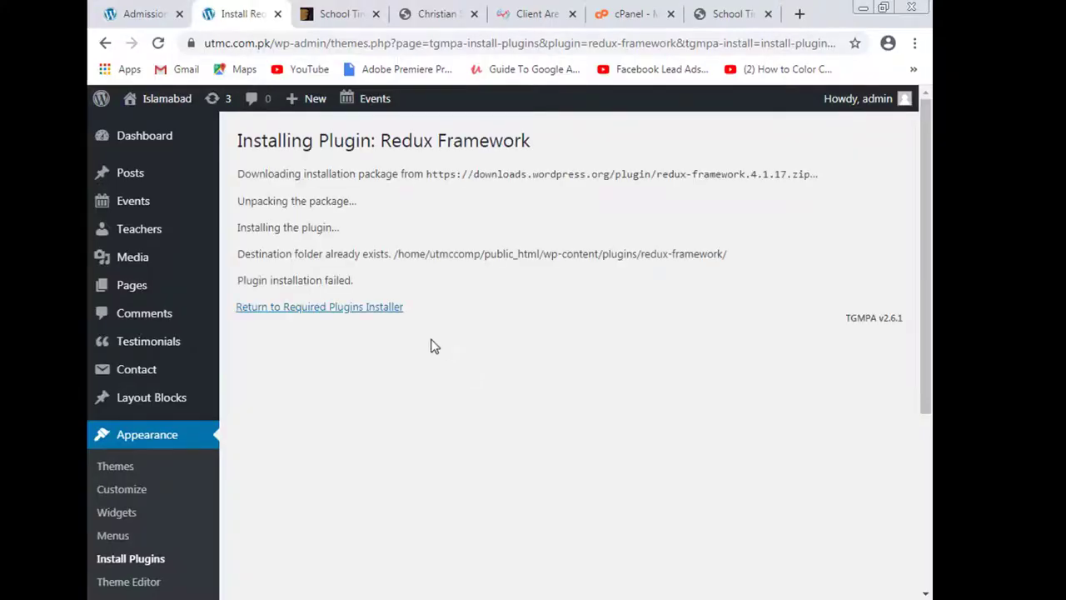
- Open the installed plugins list and look through all entries for the Redux Framework plugin
scroll(434, 345, down, 3)
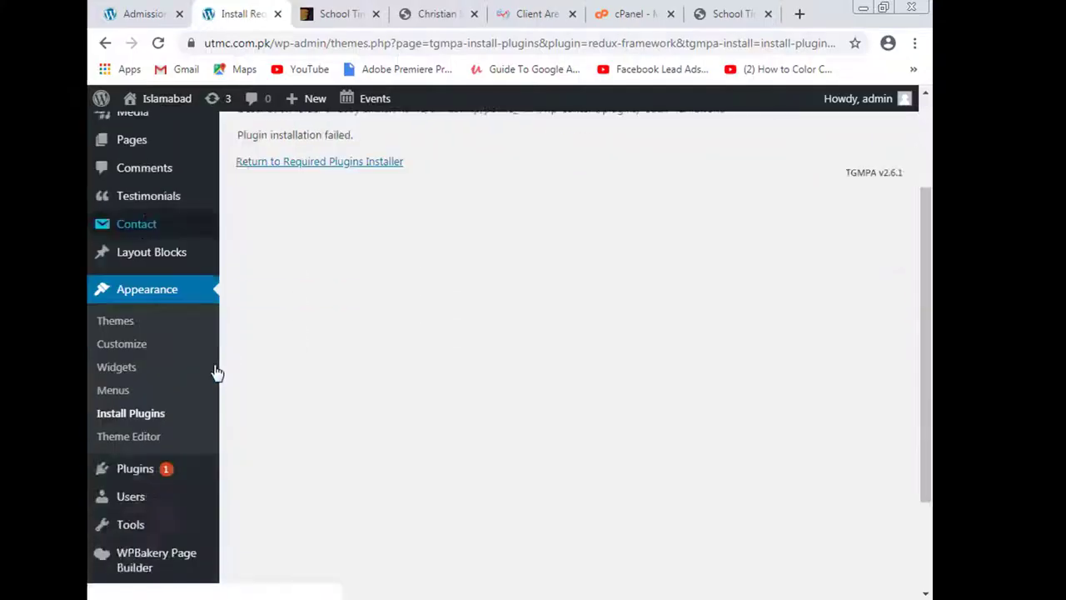
click(104, 333)
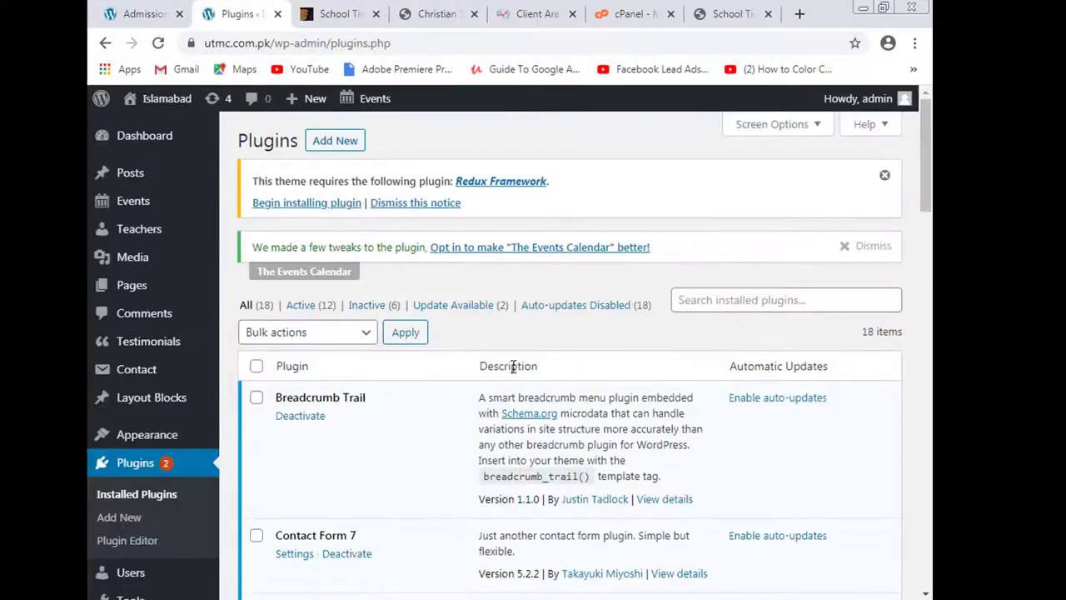
scroll(514, 367, down, 7)
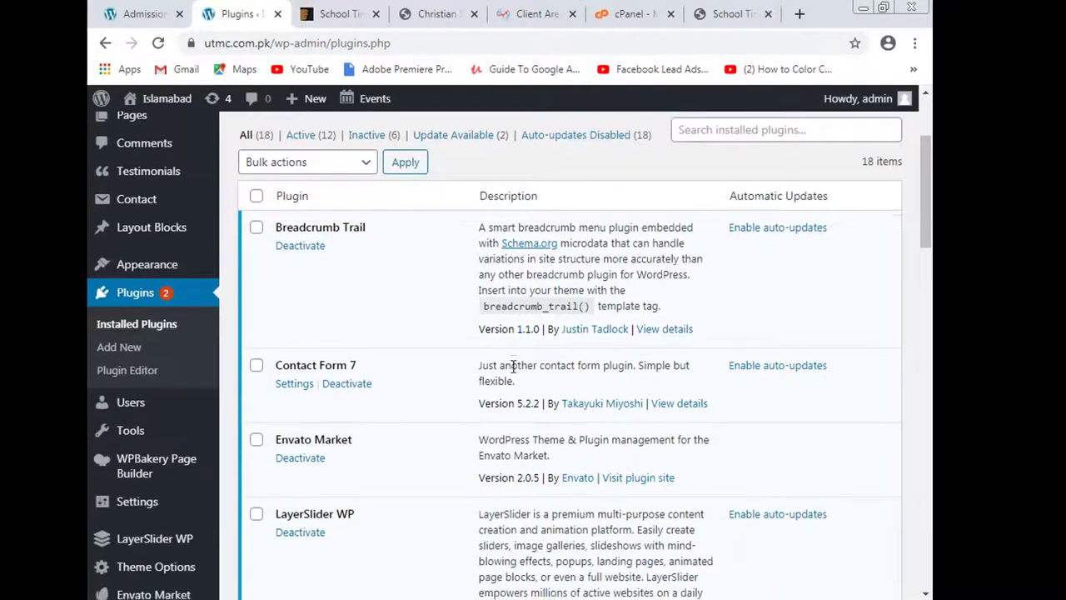
scroll(513, 366, down, 1)
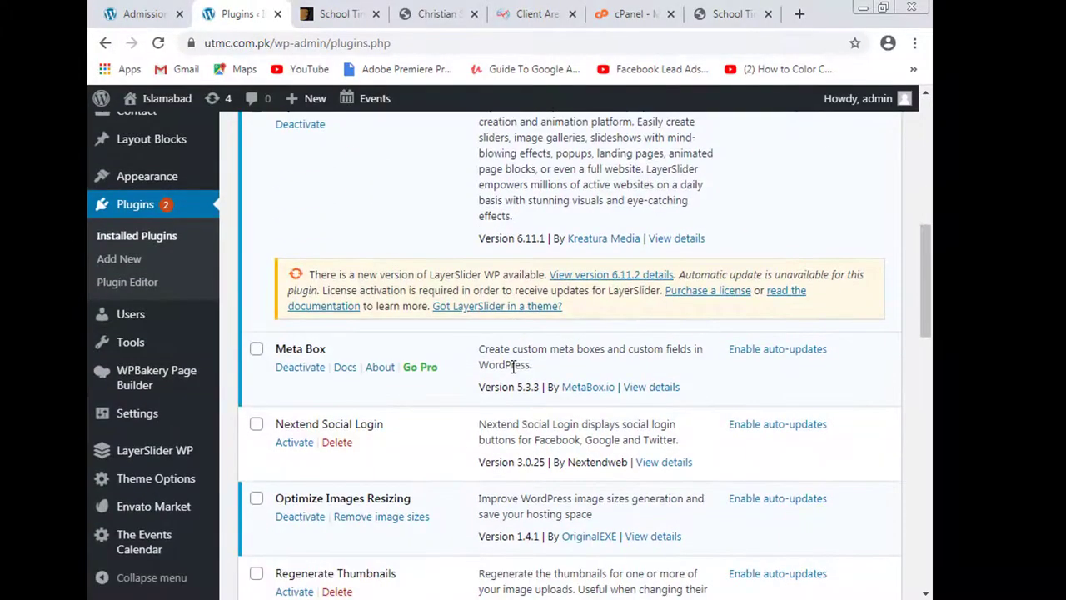
scroll(513, 367, down, 2)
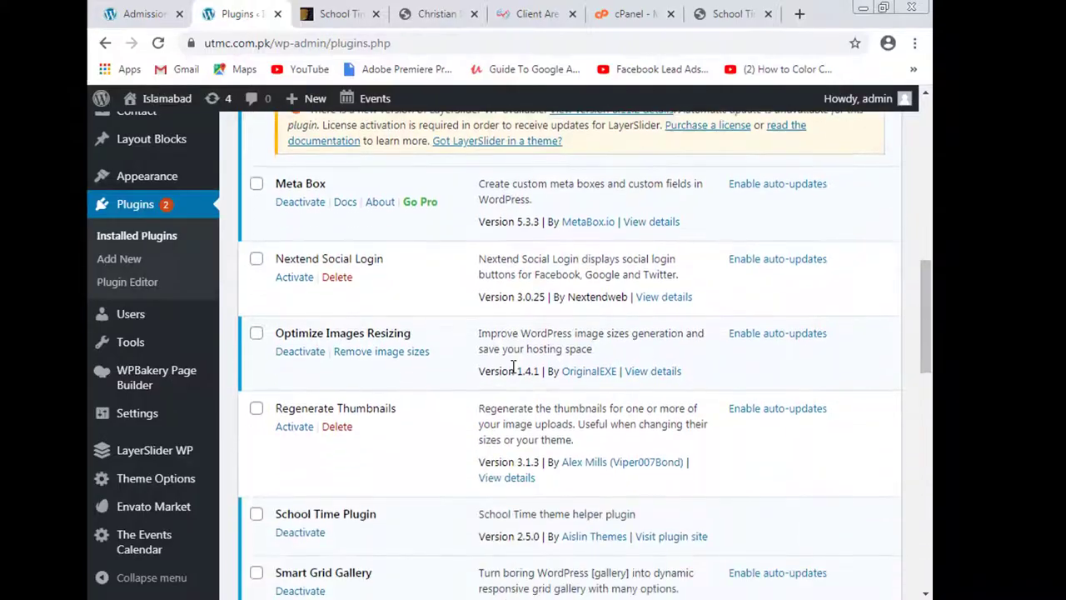
scroll(513, 368, down, 2)
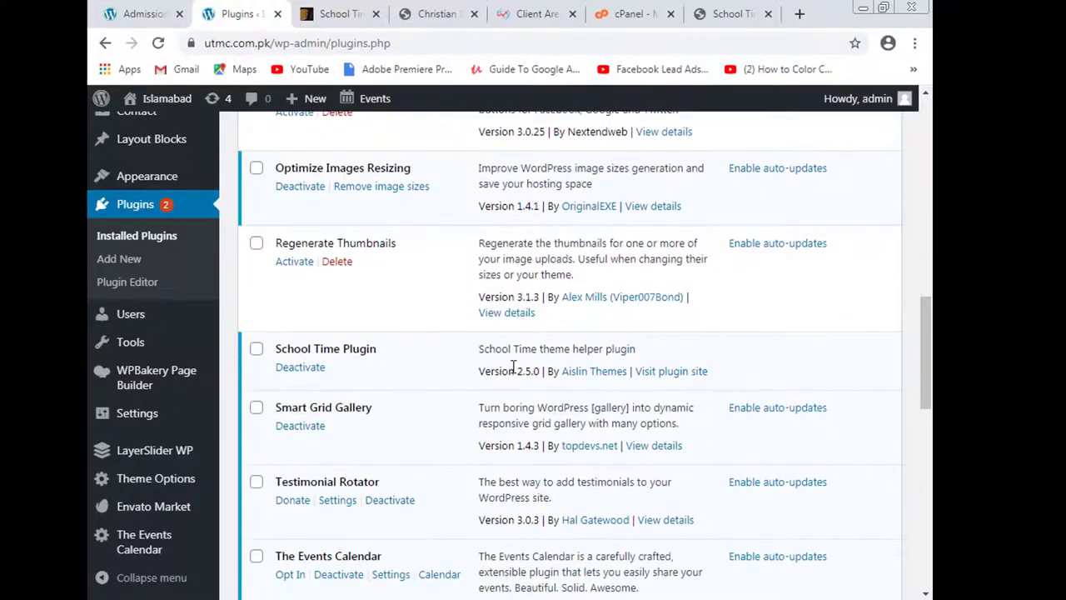
scroll(513, 368, down, 1)
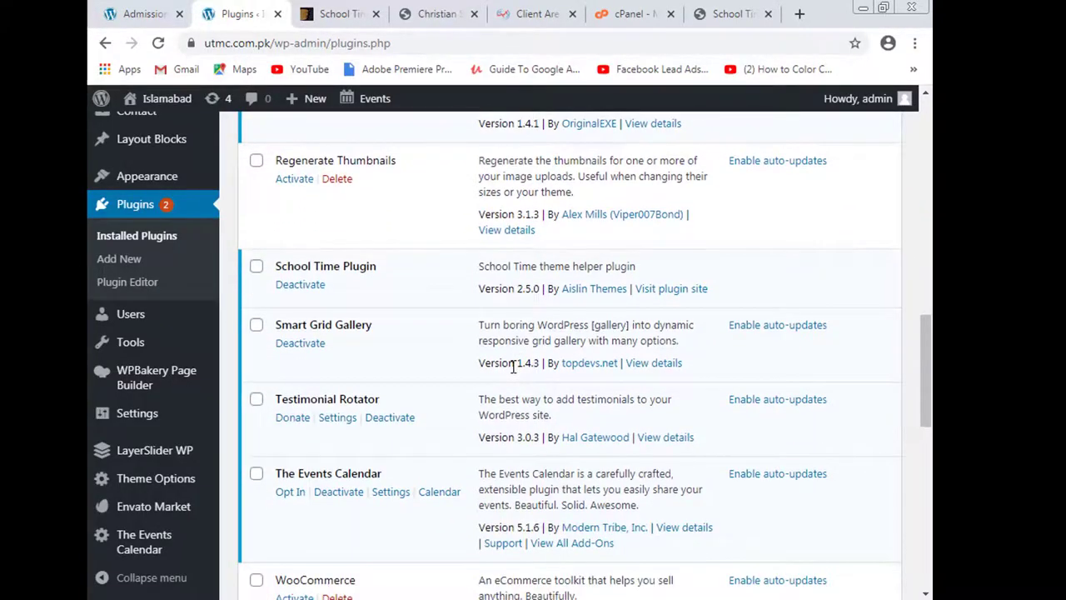
scroll(513, 367, down, 4)
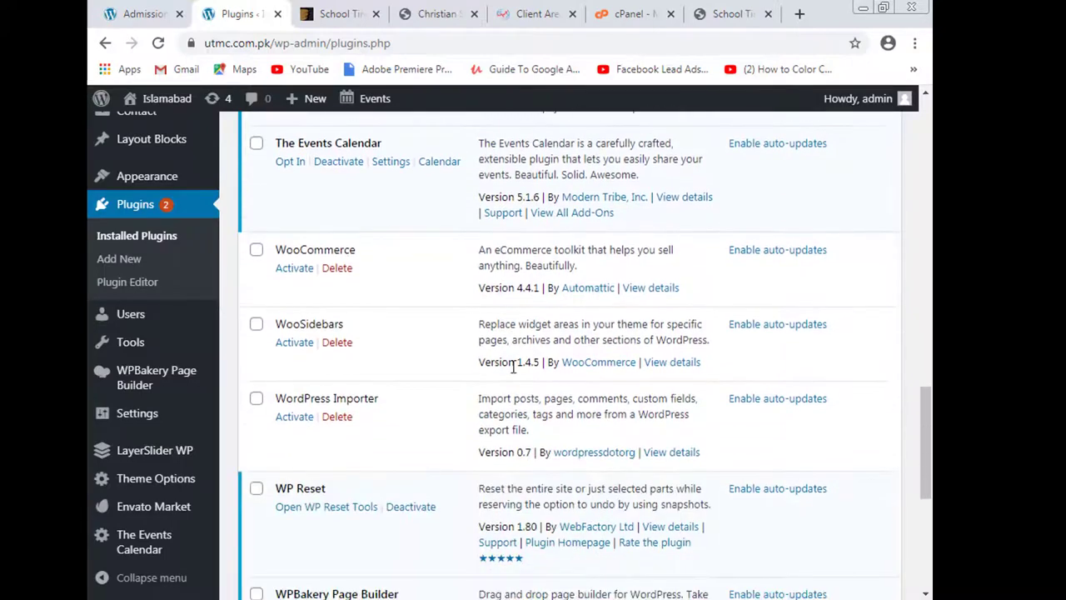
scroll(513, 368, down, 2)
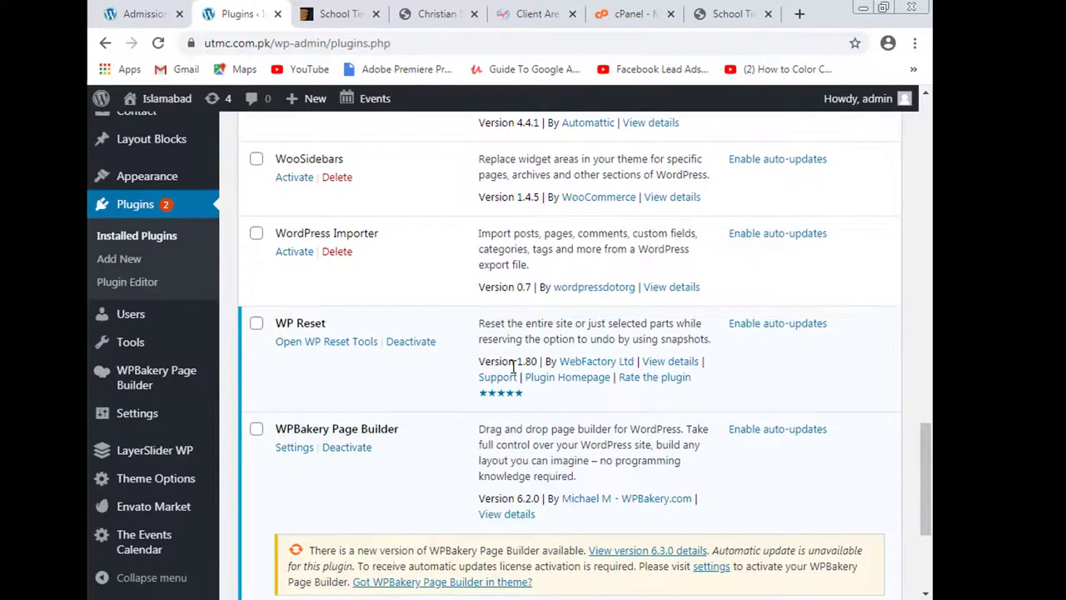
scroll(513, 367, down, 2)
scroll(513, 368, up, 3)
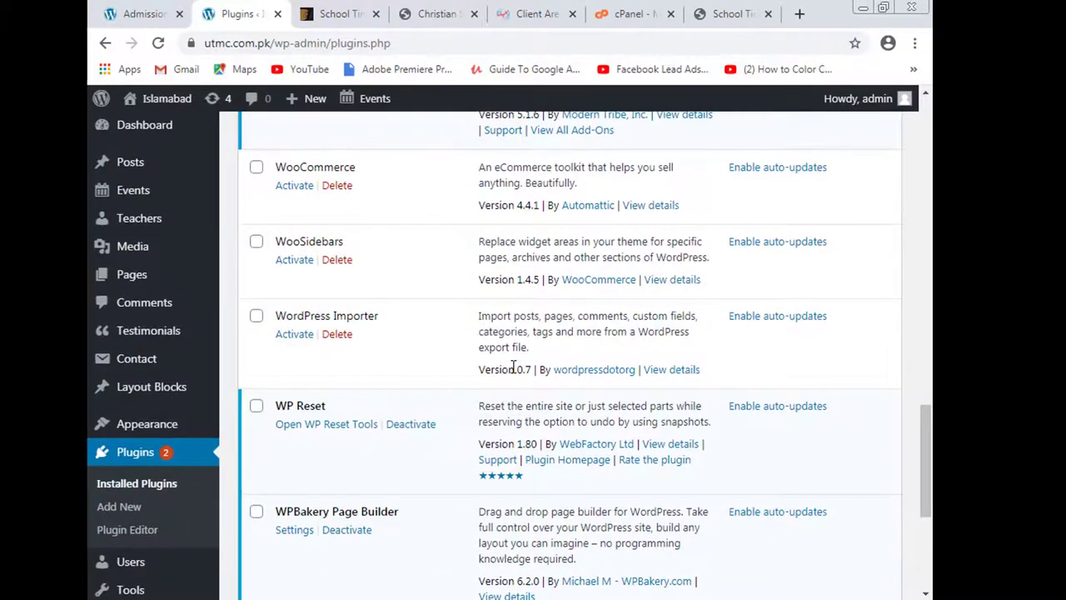
scroll(513, 368, up, 2)
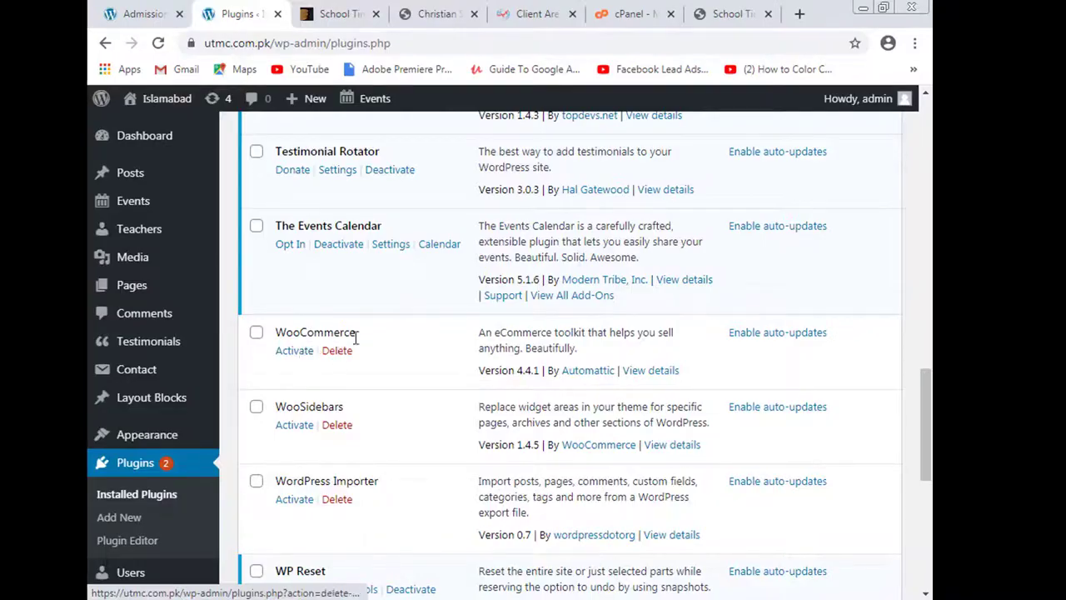
scroll(356, 336, up, 2)
scroll(356, 337, up, 2)
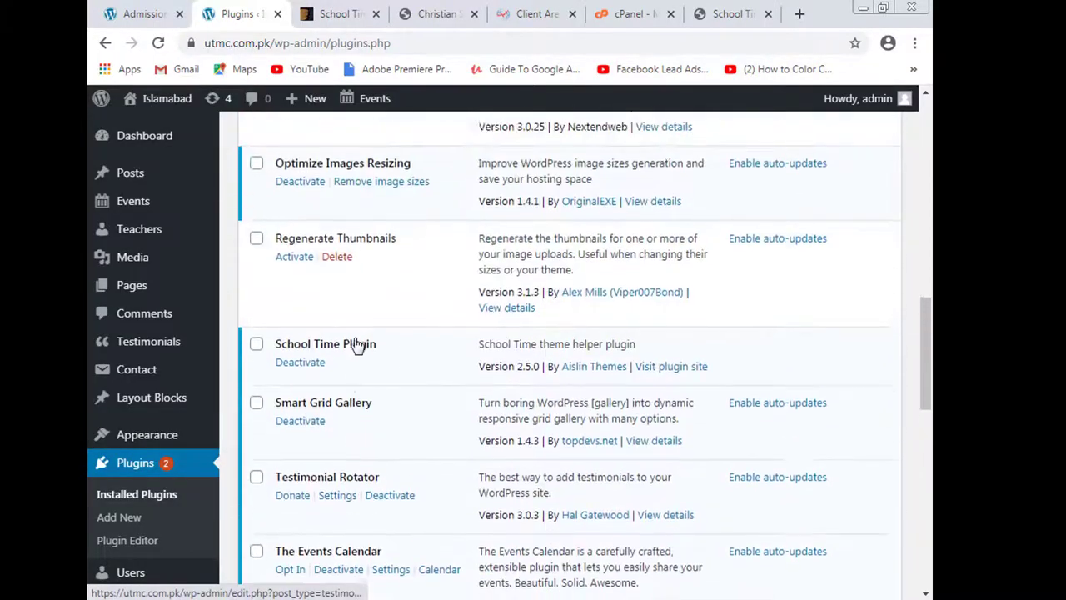
scroll(458, 383, up, 2)
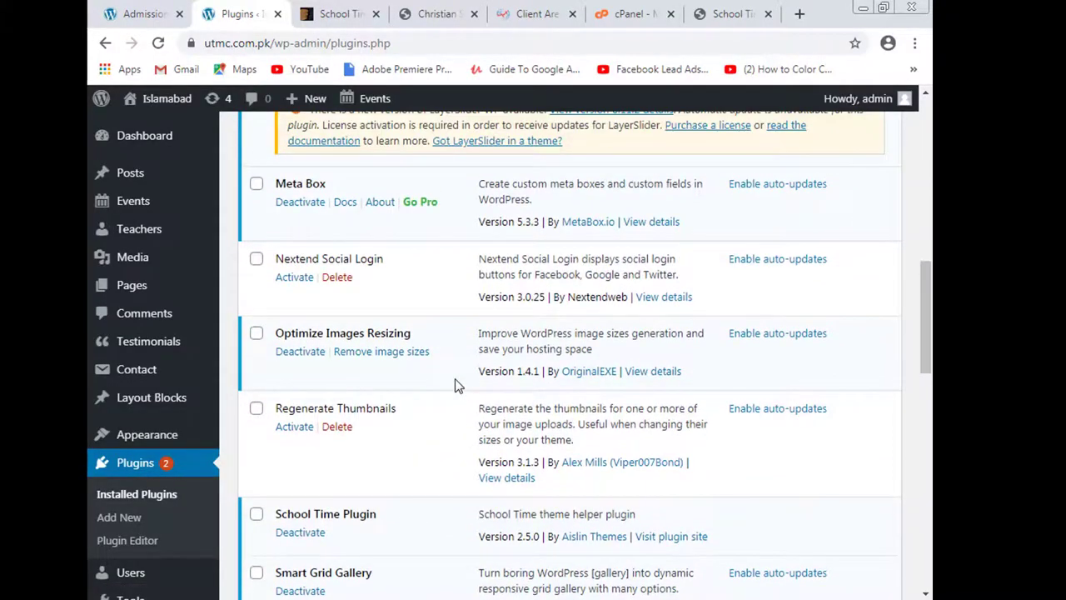
scroll(457, 386, up, 2)
scroll(455, 385, up, 3)
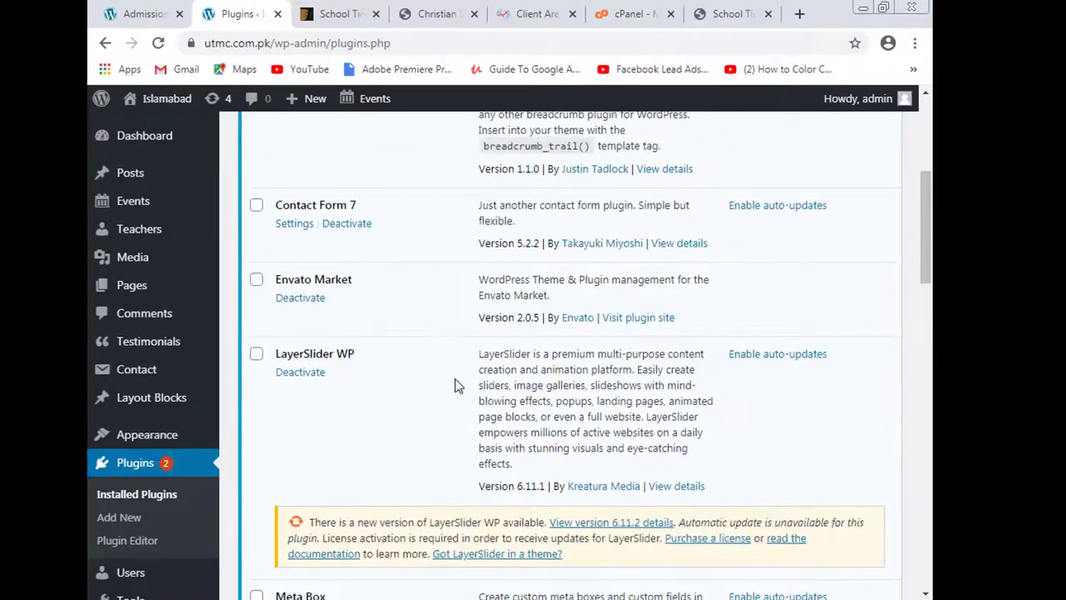
scroll(454, 386, up, 2)
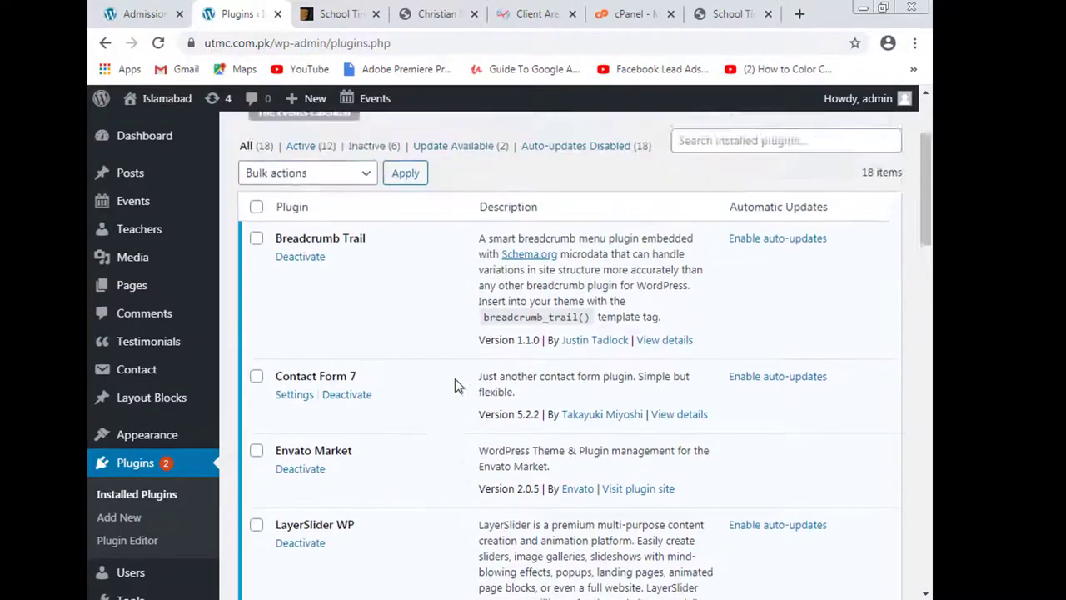
scroll(455, 385, up, 1)
scroll(456, 383, up, 1)
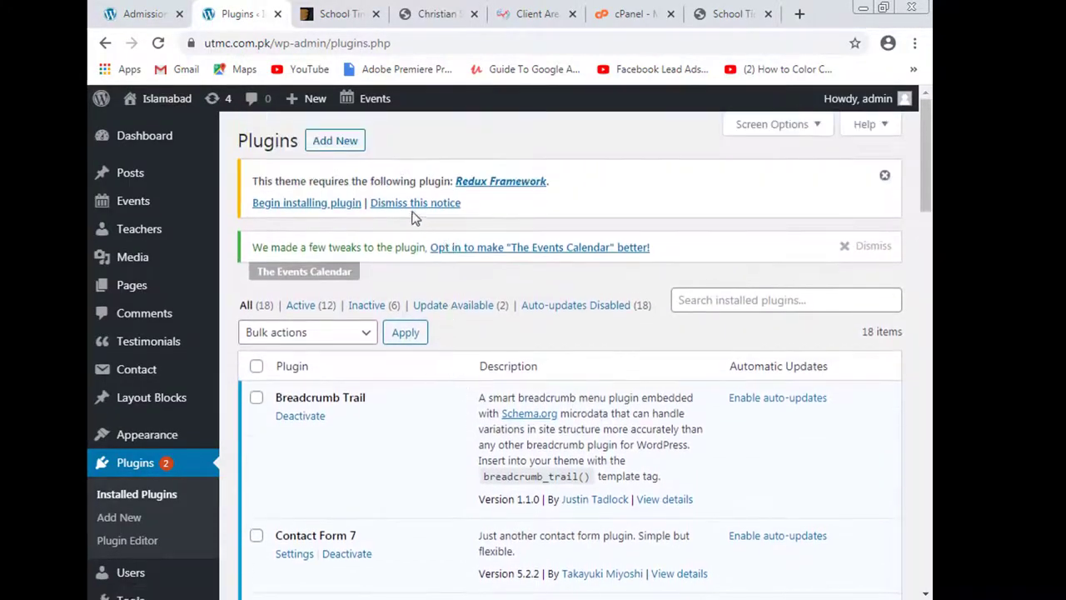
- Start the required plugin installation from the theme notice and try again to install Redux Framework
click(347, 206)
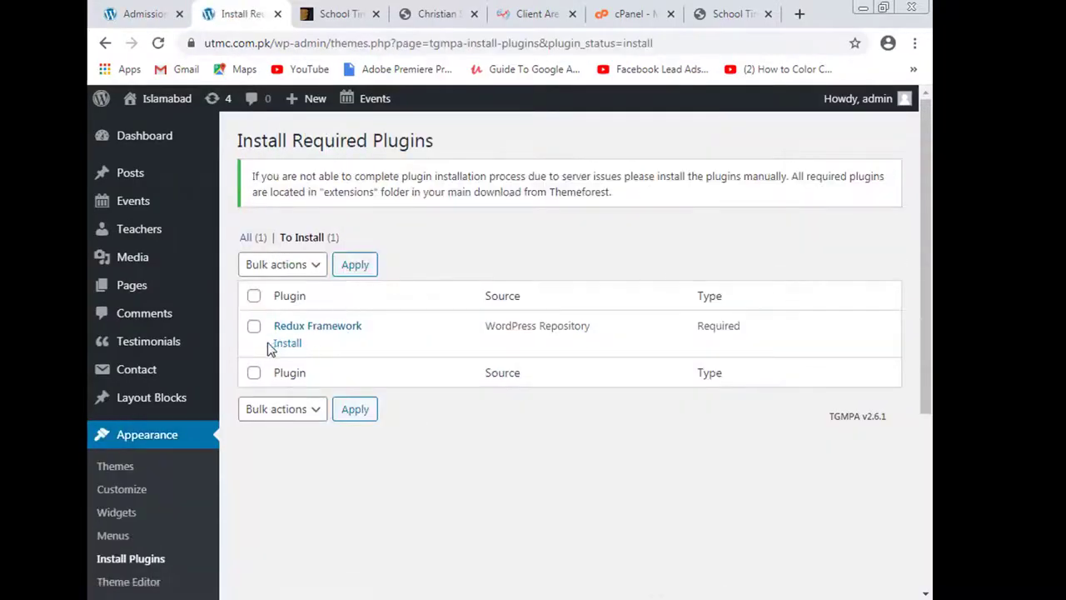
click(281, 349)
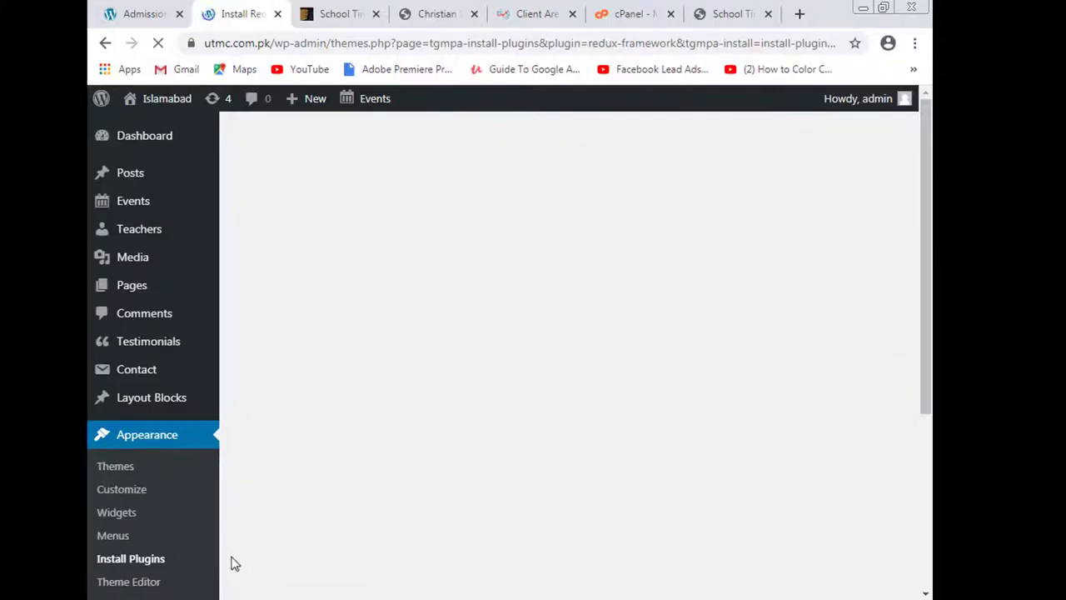
scroll(136, 475, down, 3)
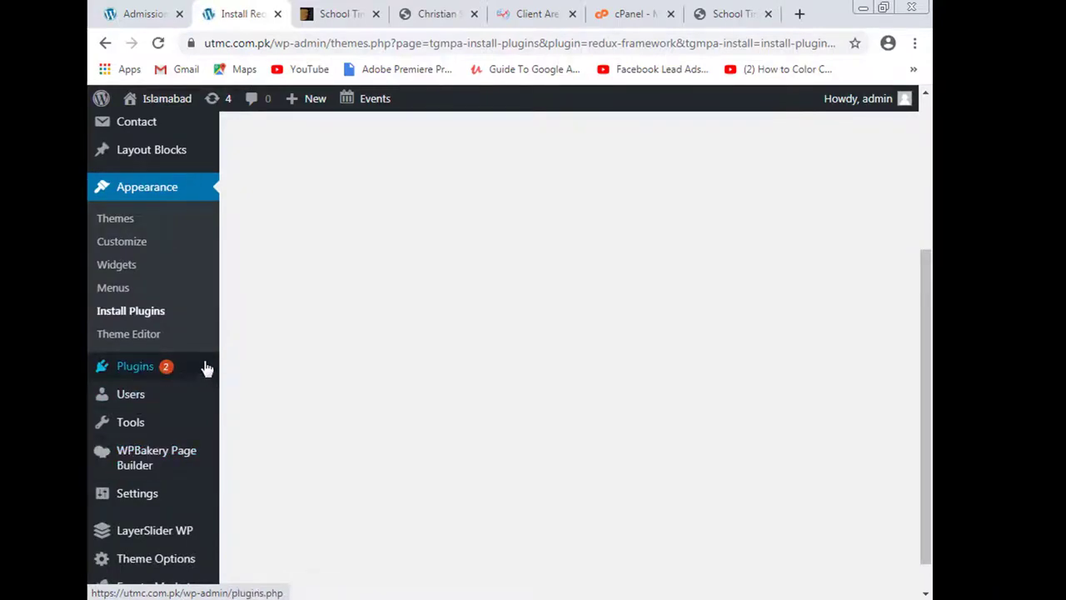
scroll(316, 356, up, 3)
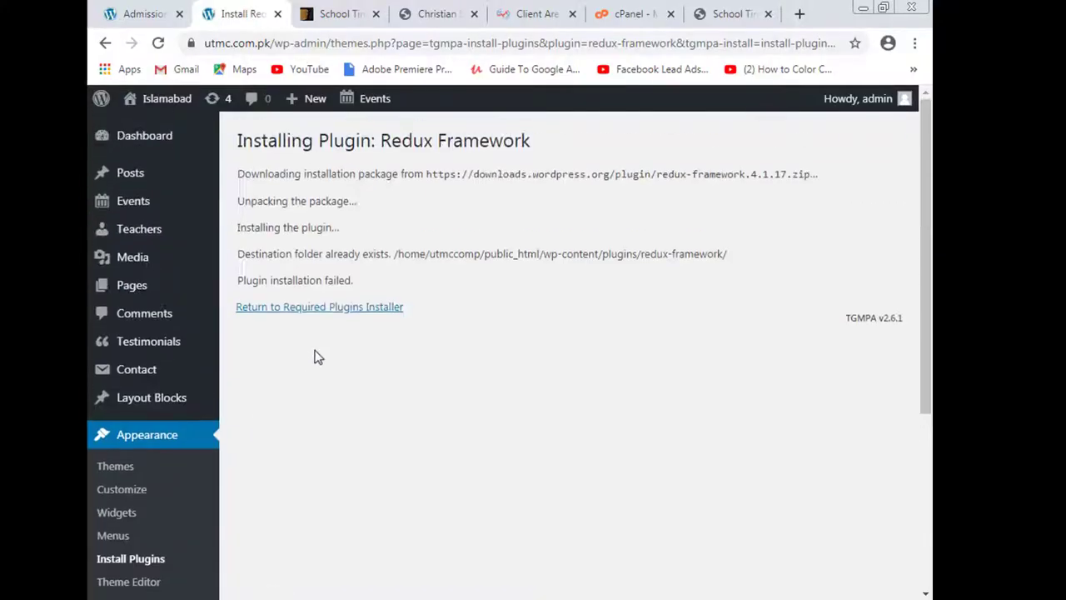
- Return to the Required Plugins Installer and read the notice about installing plugins manually from the "extensions" folder
click(339, 308)
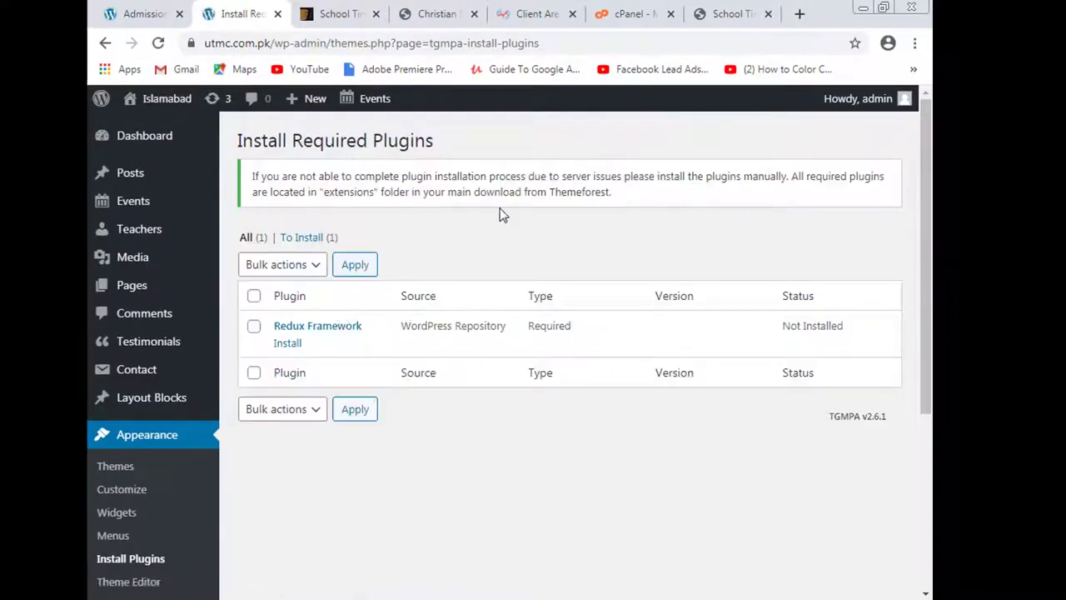
triple_click(527, 181)
click(533, 236)
triple_click(592, 193)
click(593, 214)
triple_click(472, 191)
- Deactivate the Envato Market plugin in the installed plugins list and retry installing the required Redux Framework plugin
scroll(277, 357, down, 3)
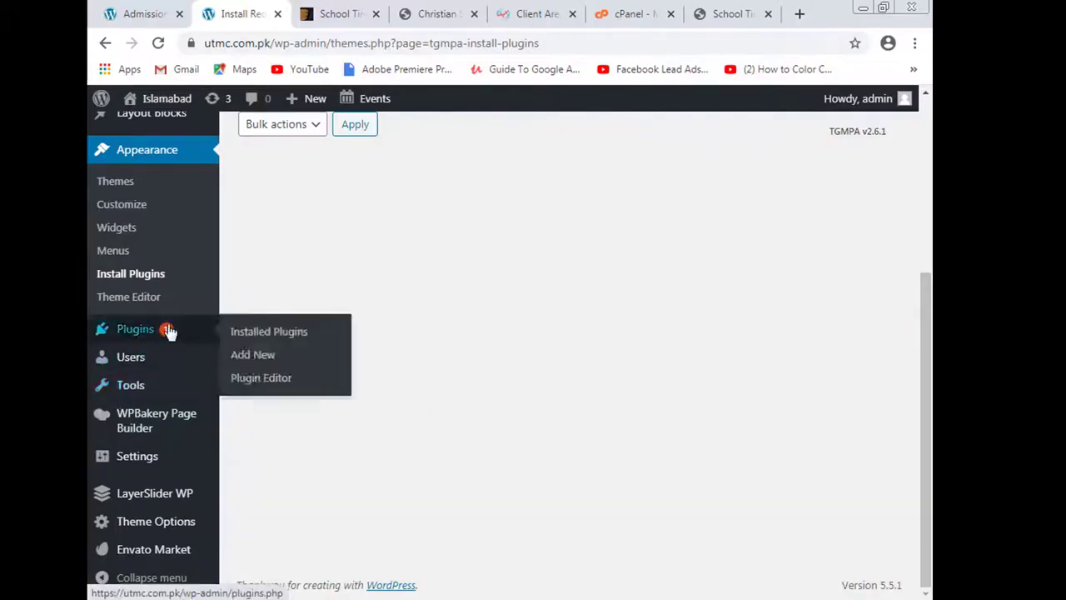
mouse_move(167, 533)
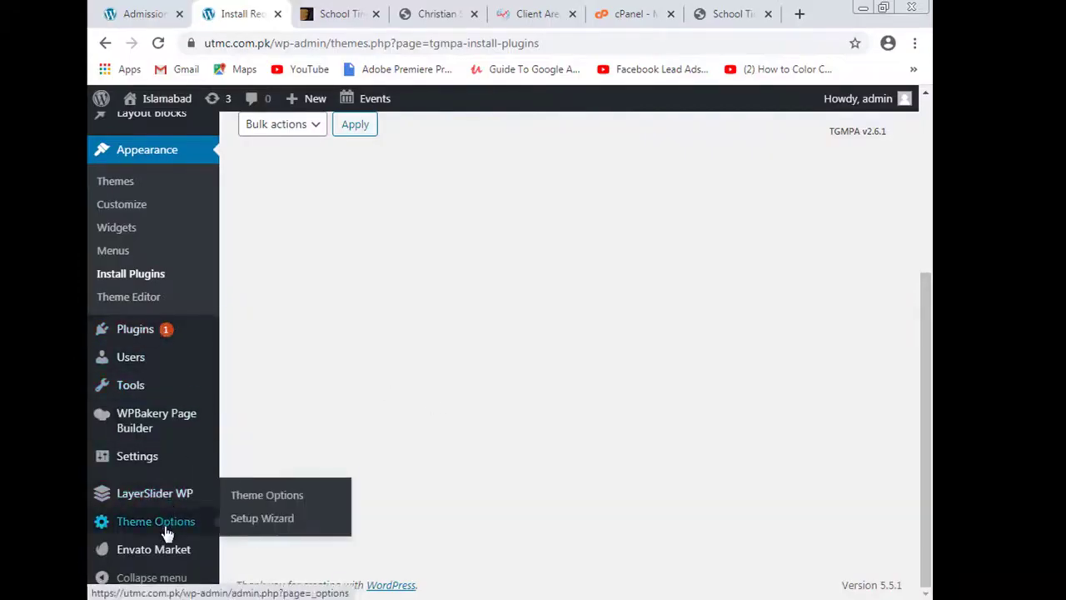
click(157, 336)
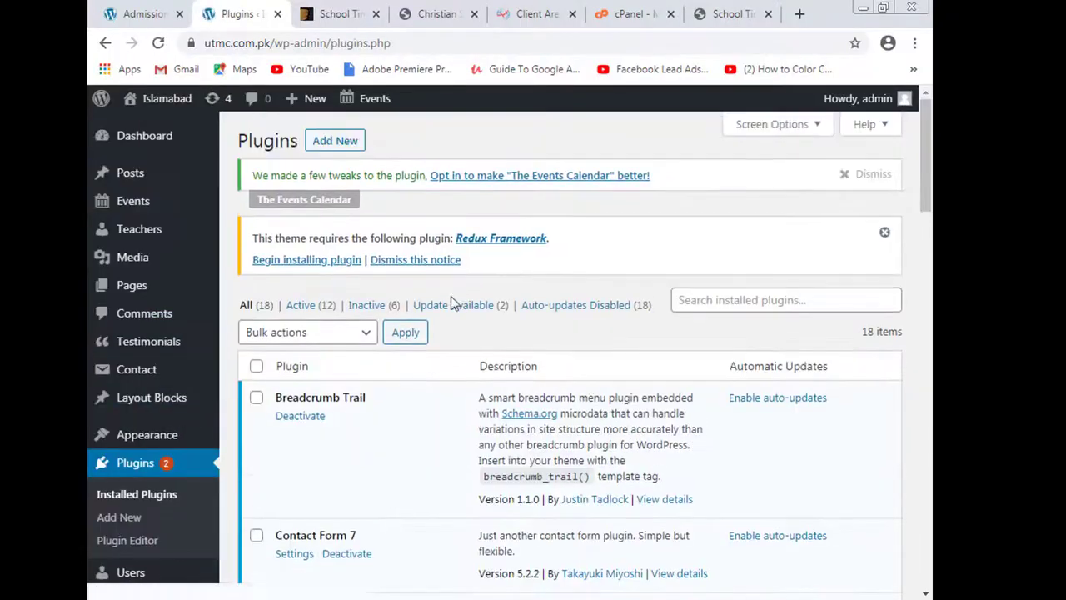
scroll(514, 393, down, 4)
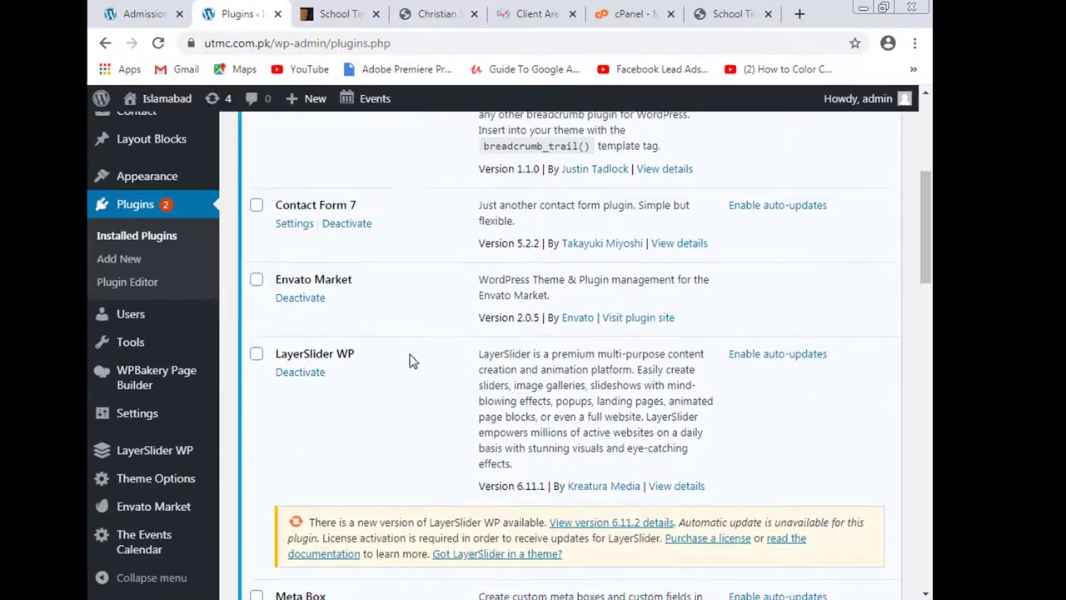
click(304, 300)
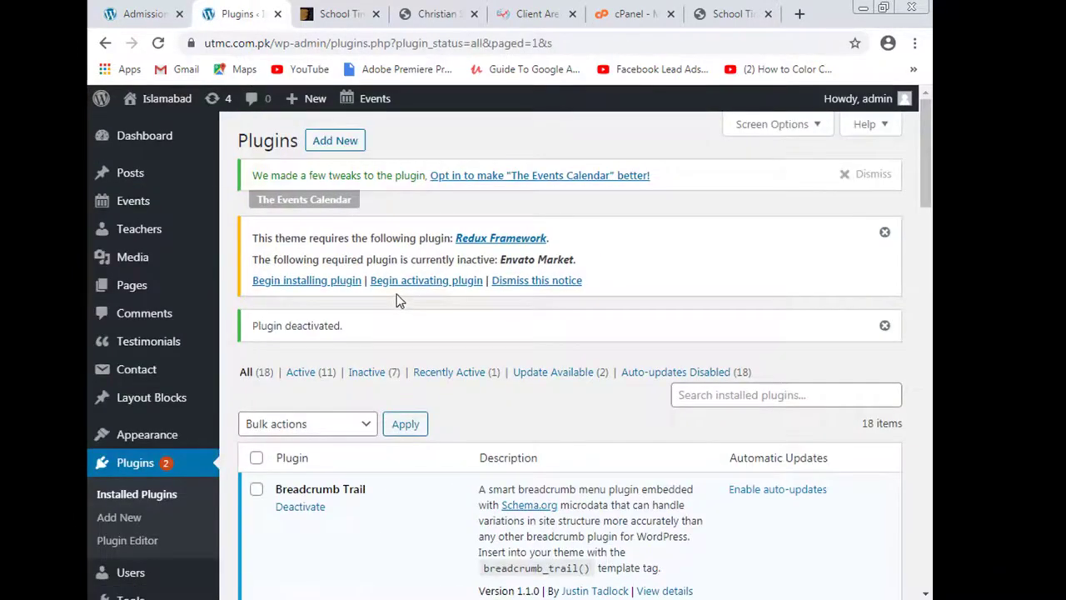
click(310, 280)
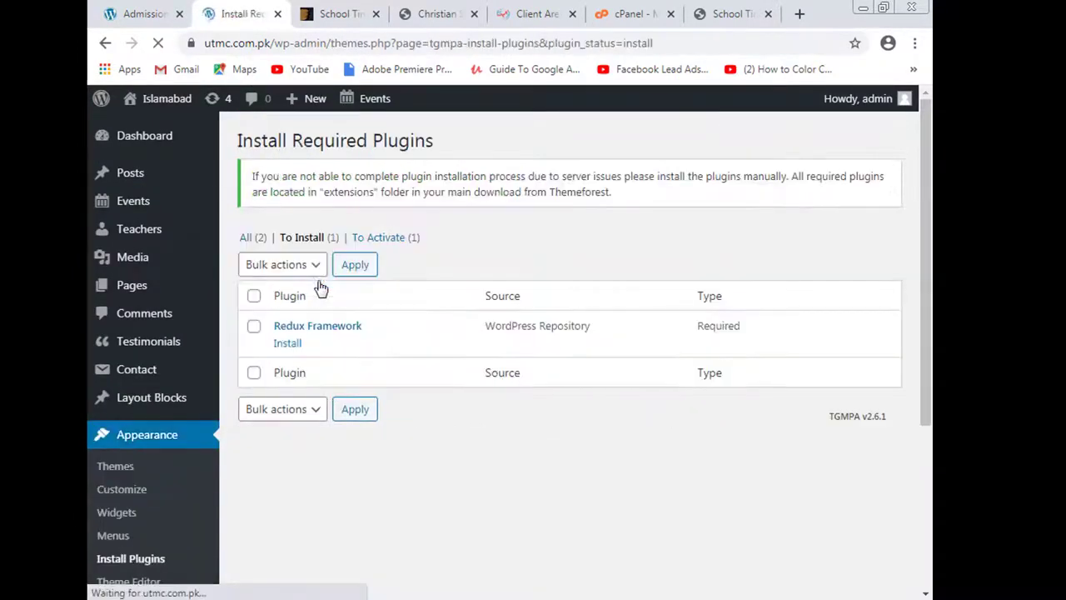
click(290, 344)
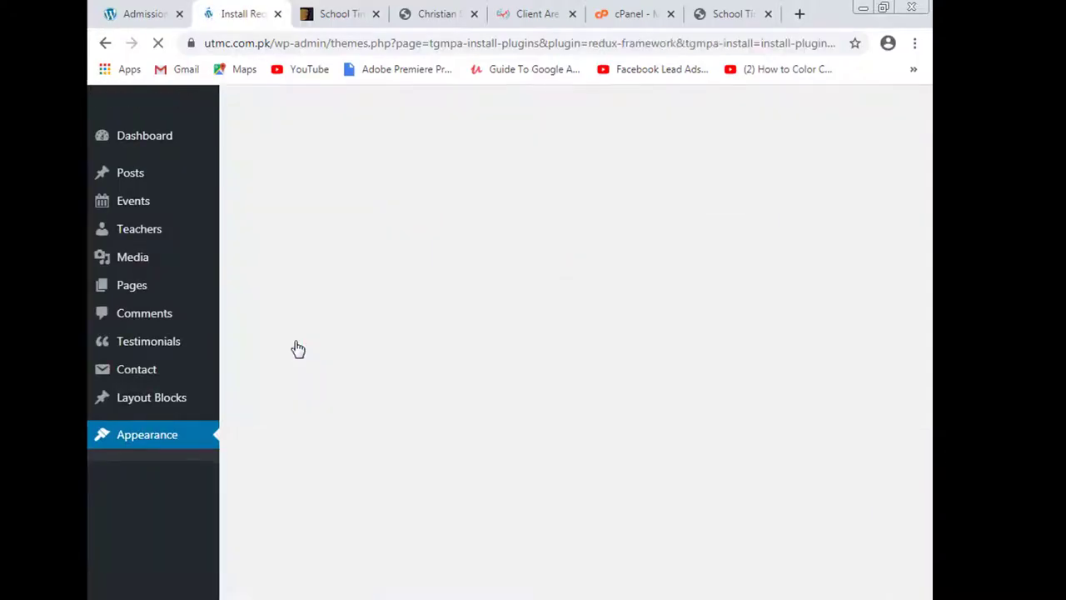
- Switch to the downloaded School Time theme folder and look through its assets subfolders, including widgets and layer-slider, for plugin files, closing the folder window
mouse_move(215, 597)
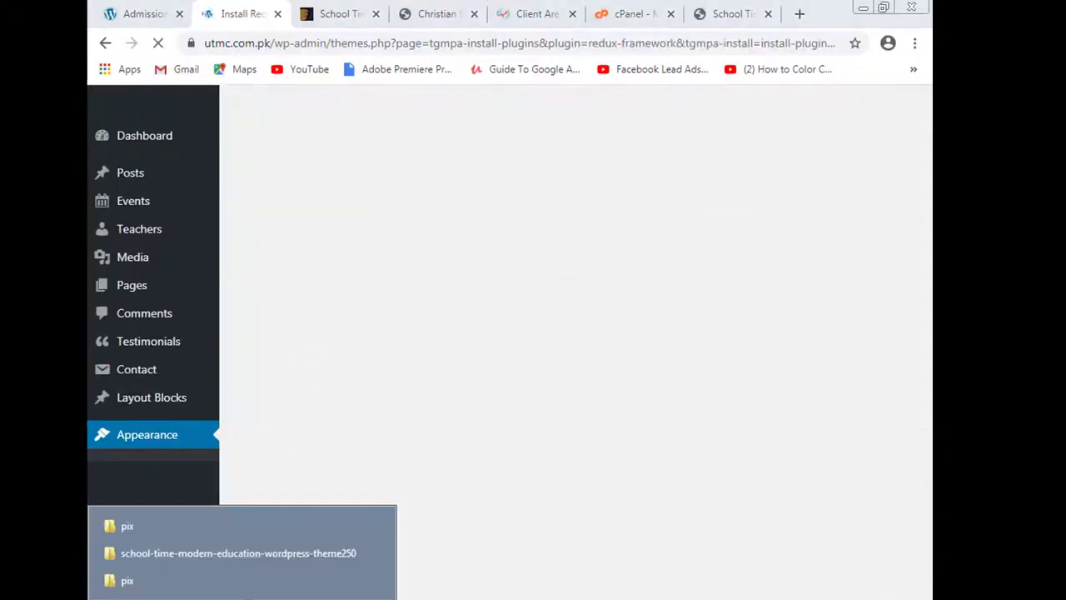
click(247, 556)
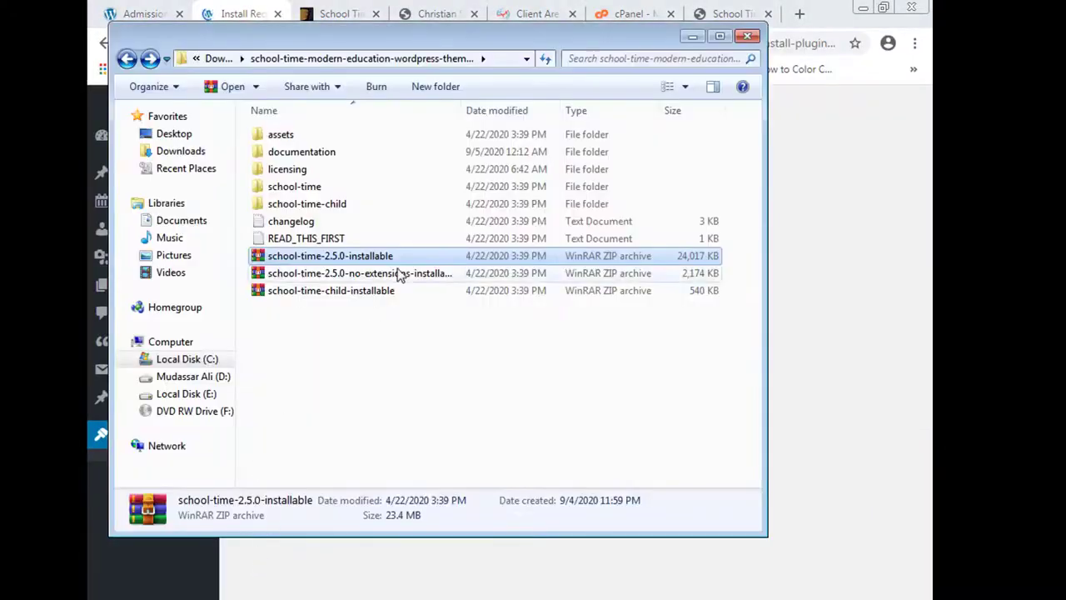
double_click(321, 135)
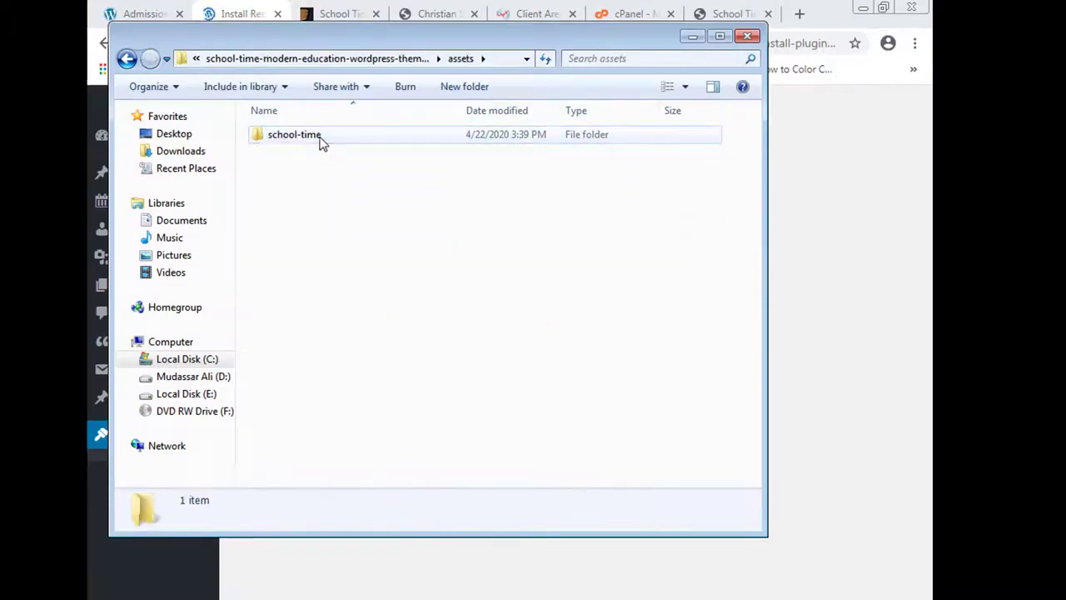
double_click(319, 137)
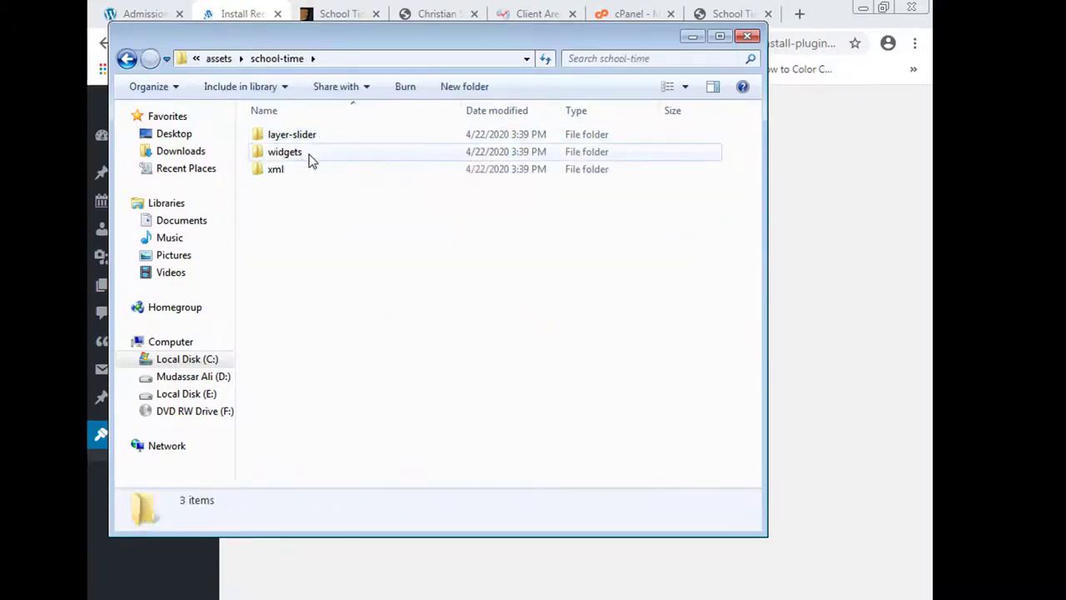
double_click(306, 155)
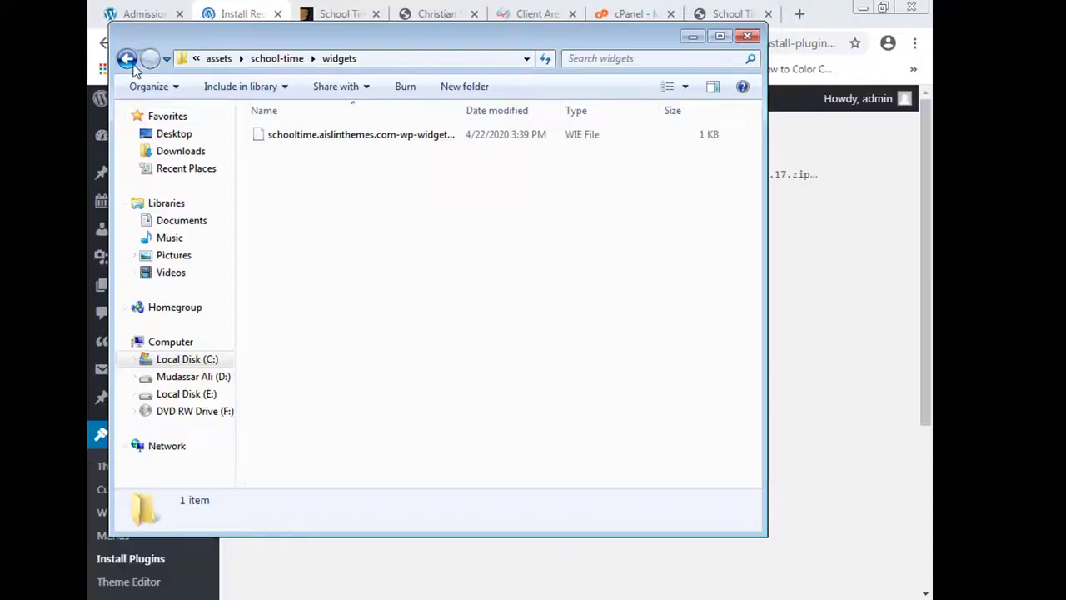
click(126, 58)
double_click(315, 136)
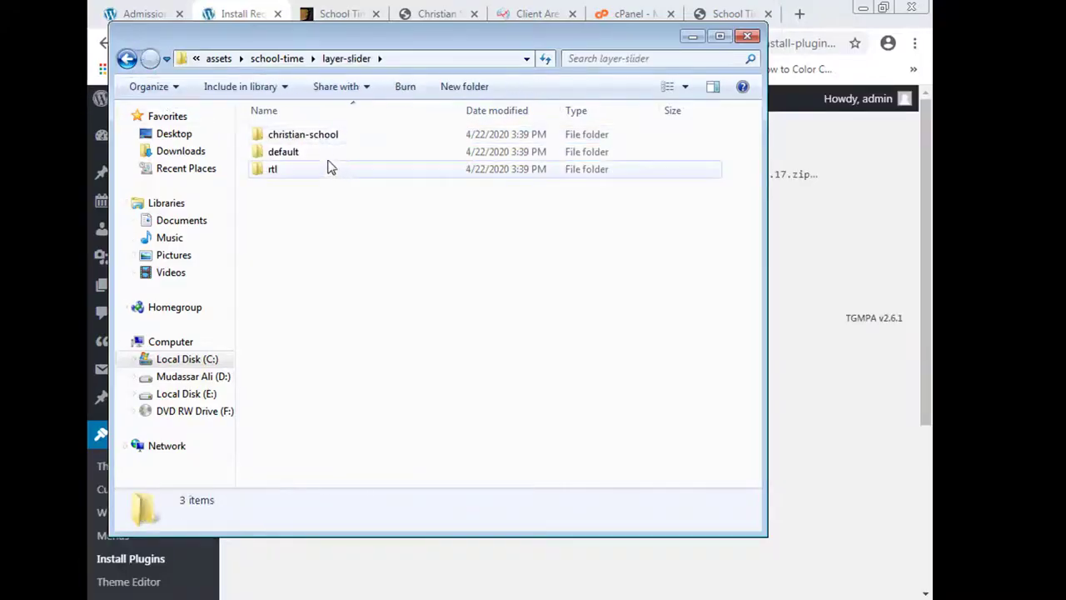
double_click(302, 170)
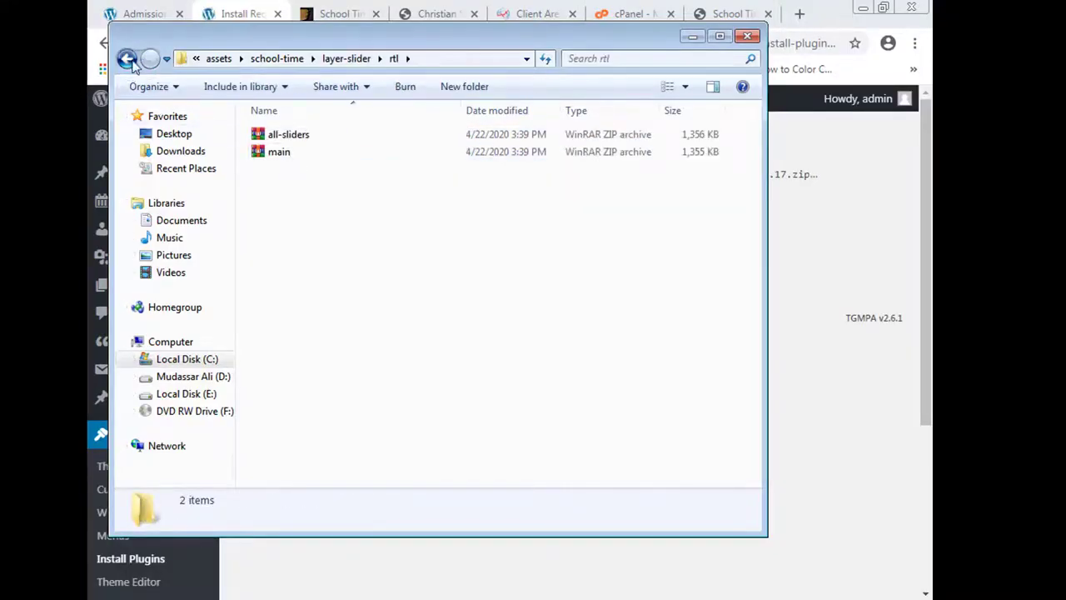
click(126, 58)
click(127, 58)
click(127, 59)
click(127, 58)
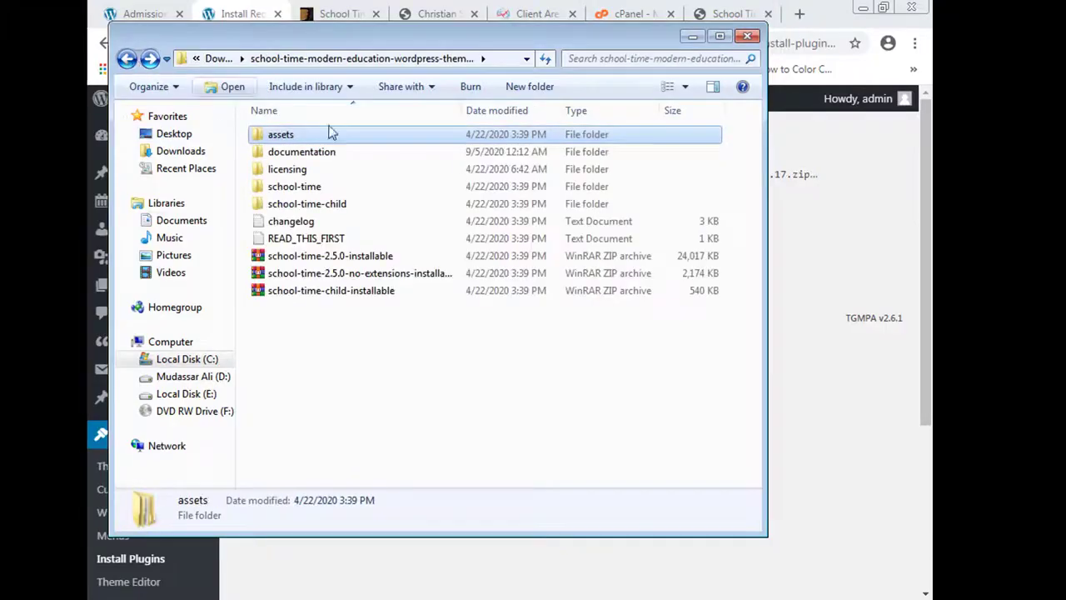
click(747, 36)
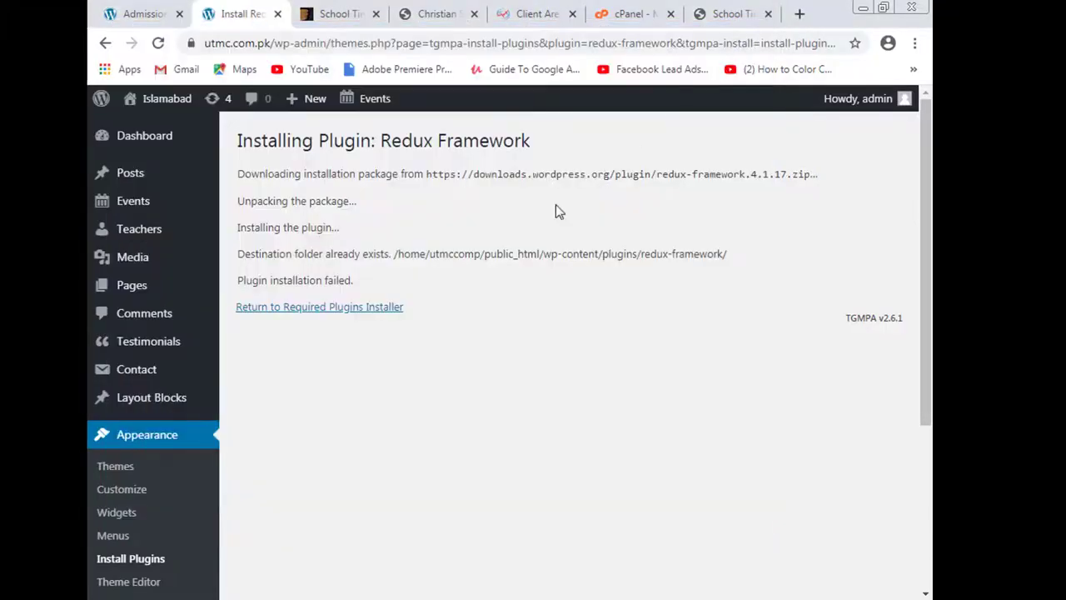
- Return to the Required Plugins Installer and open the LayerSlider WP sliders list to look at the imported slider
click(381, 309)
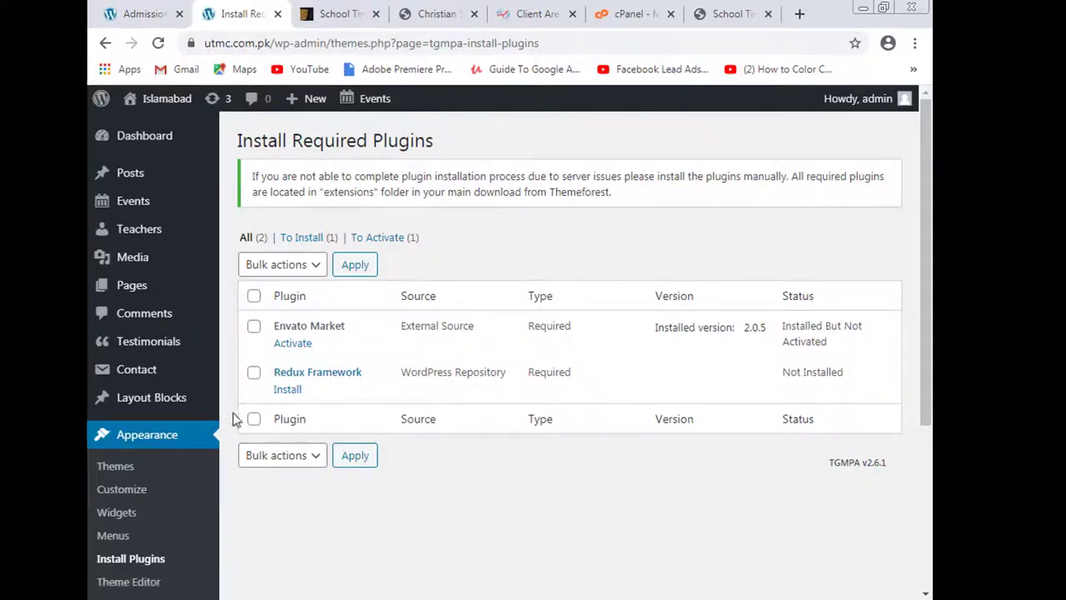
scroll(225, 422, down, 3)
mouse_move(209, 416)
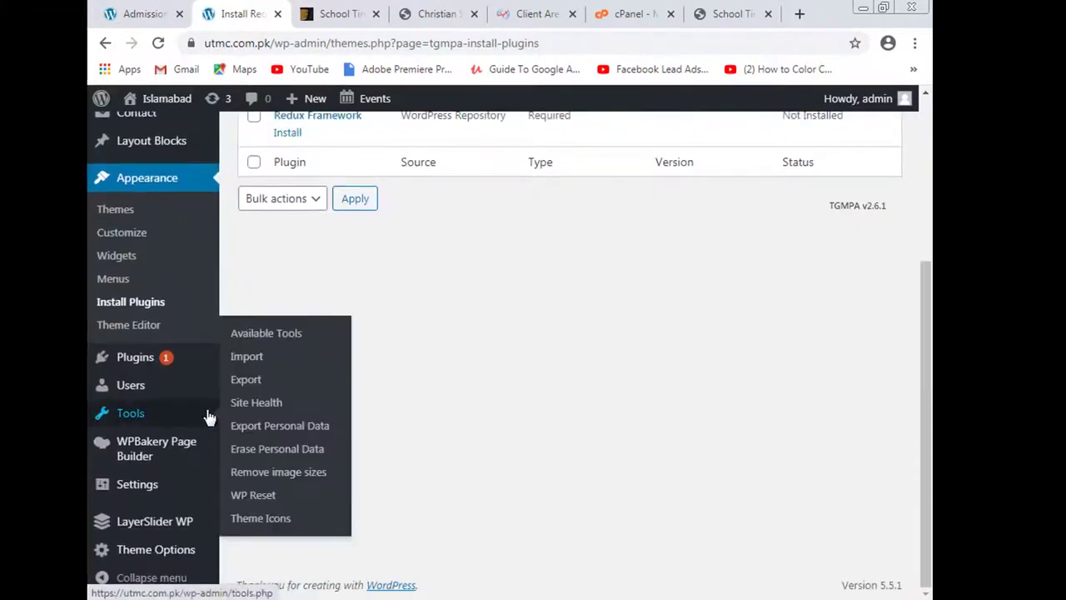
mouse_move(159, 543)
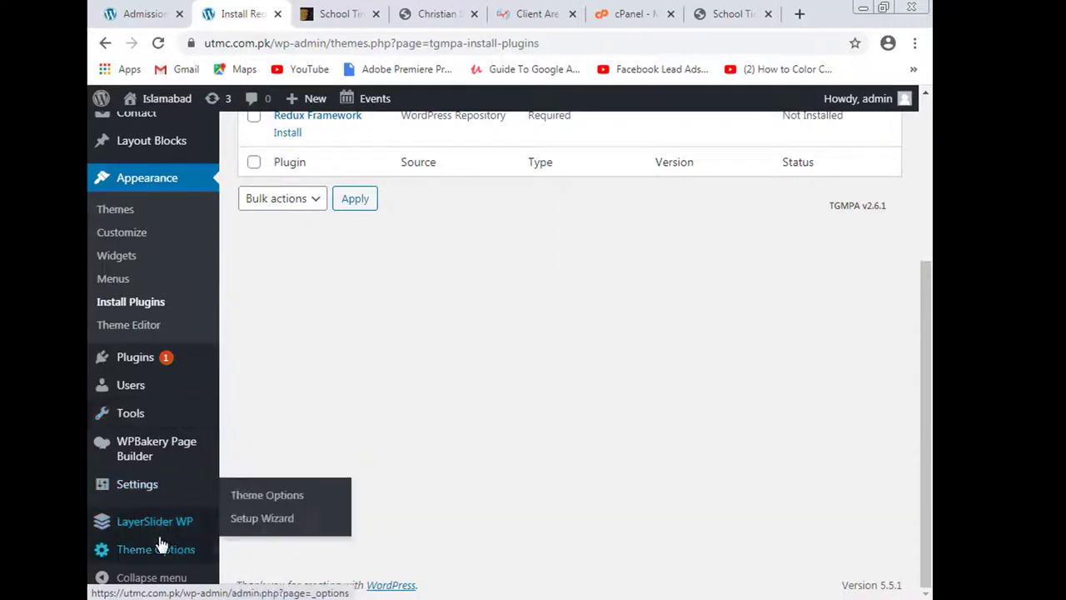
click(209, 529)
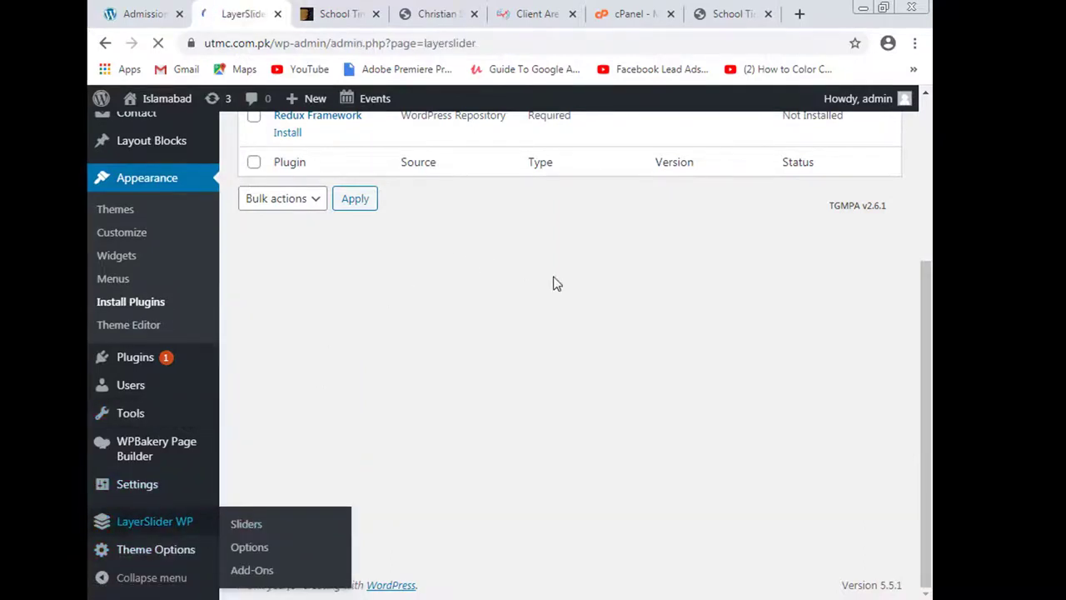
scroll(554, 283, down, 5)
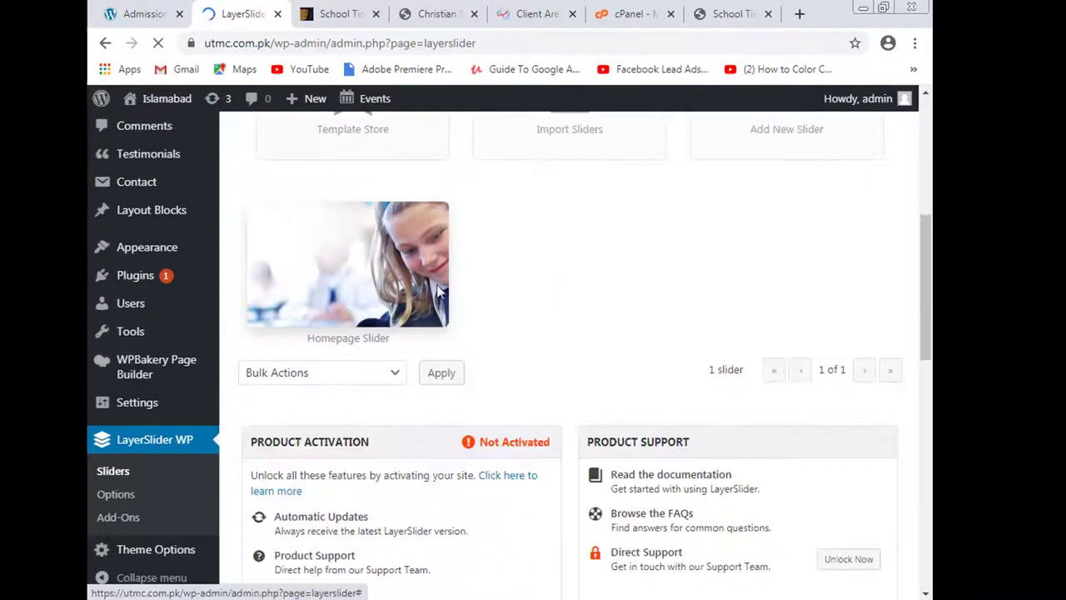
- Go to the site's homepage, open its Customizer in a new tab and open the homepage for editing
click(133, 17)
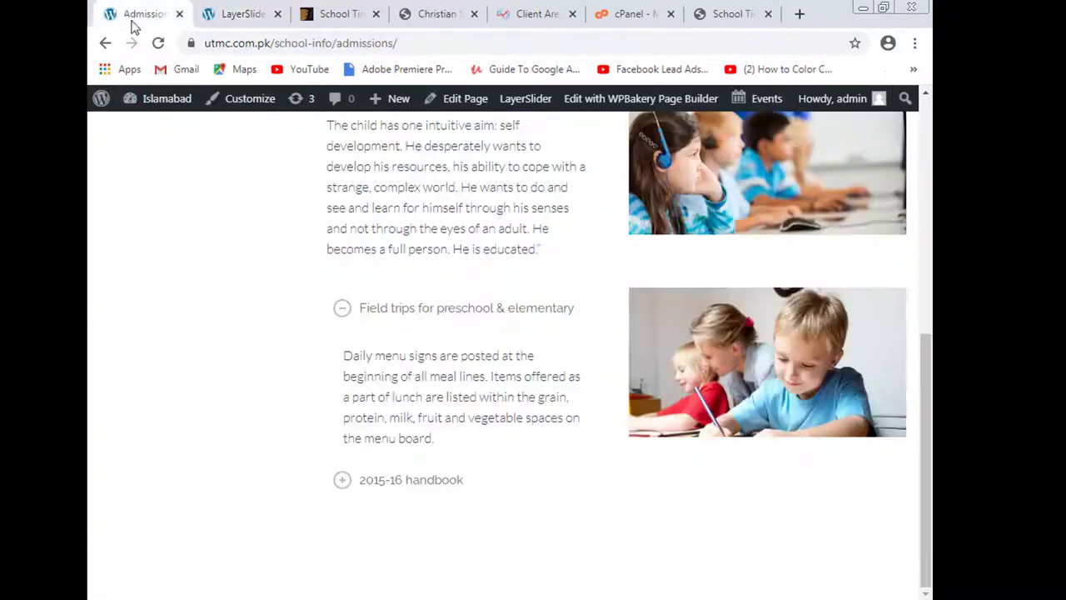
scroll(355, 261, up, 10)
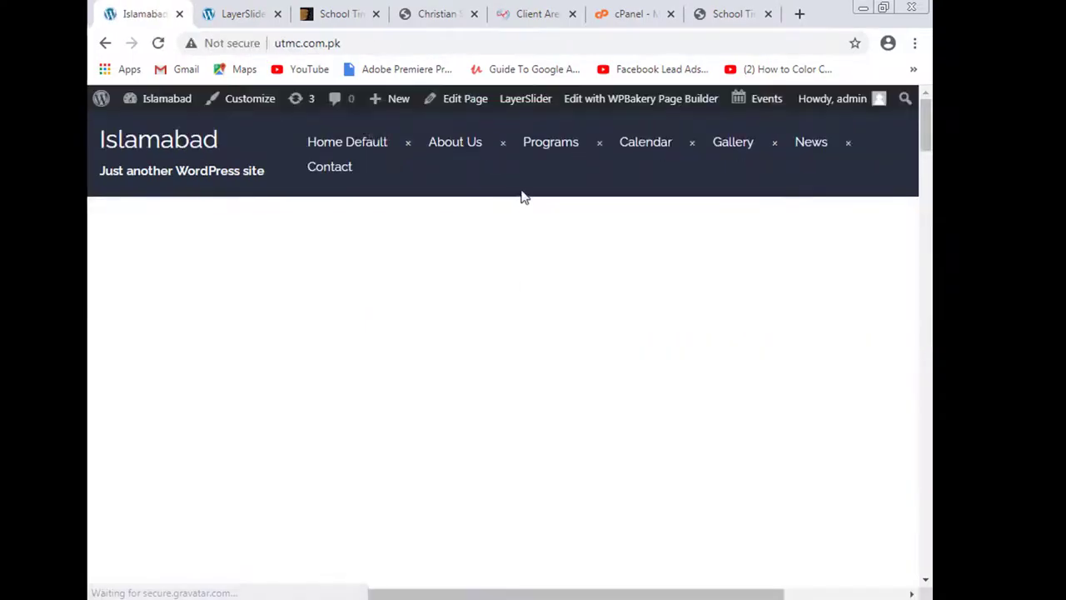
mouse_move(537, 138)
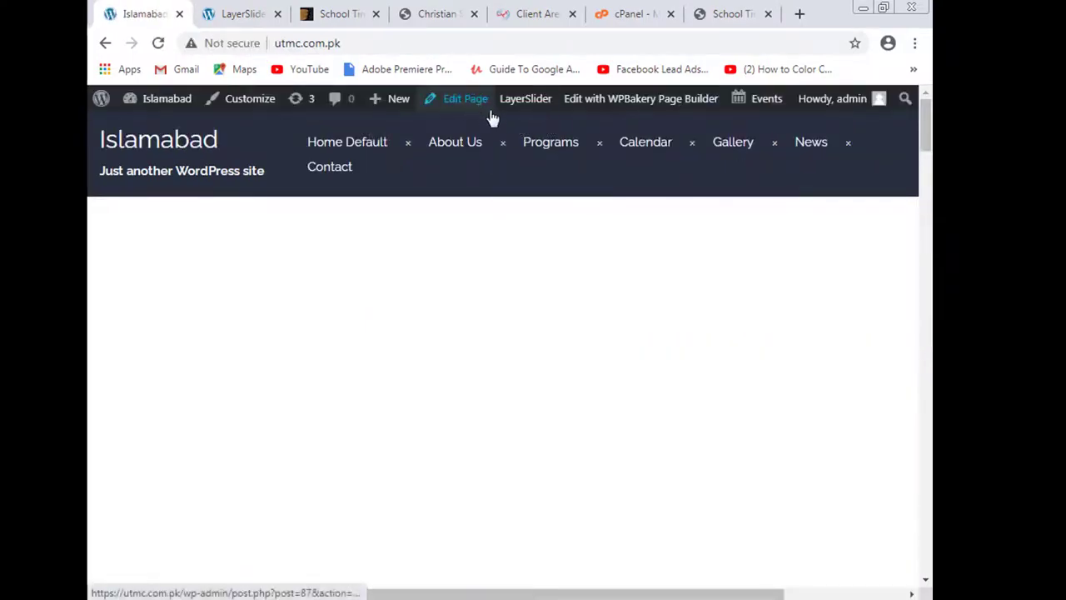
right_click(242, 106)
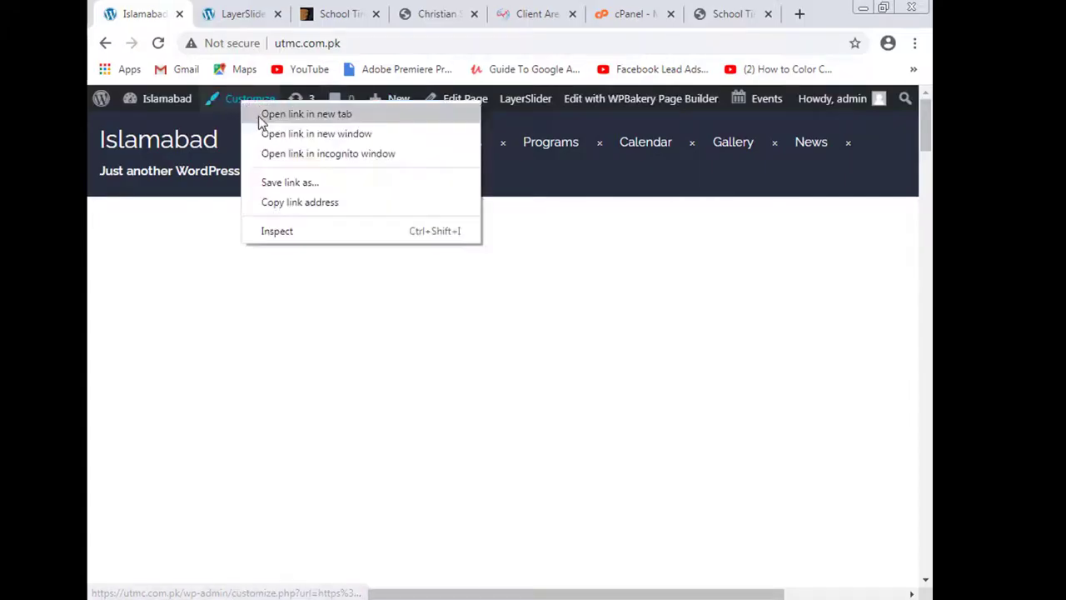
click(259, 115)
click(464, 101)
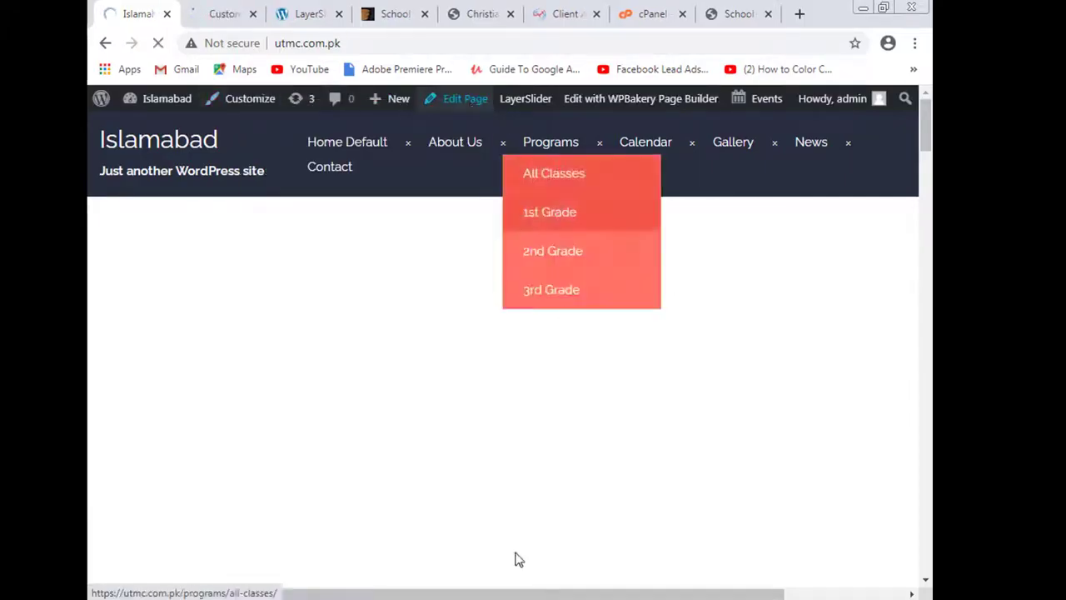
- Close the LayerSlider browser tab and check the Customizer for the School-Time theme
click(235, 14)
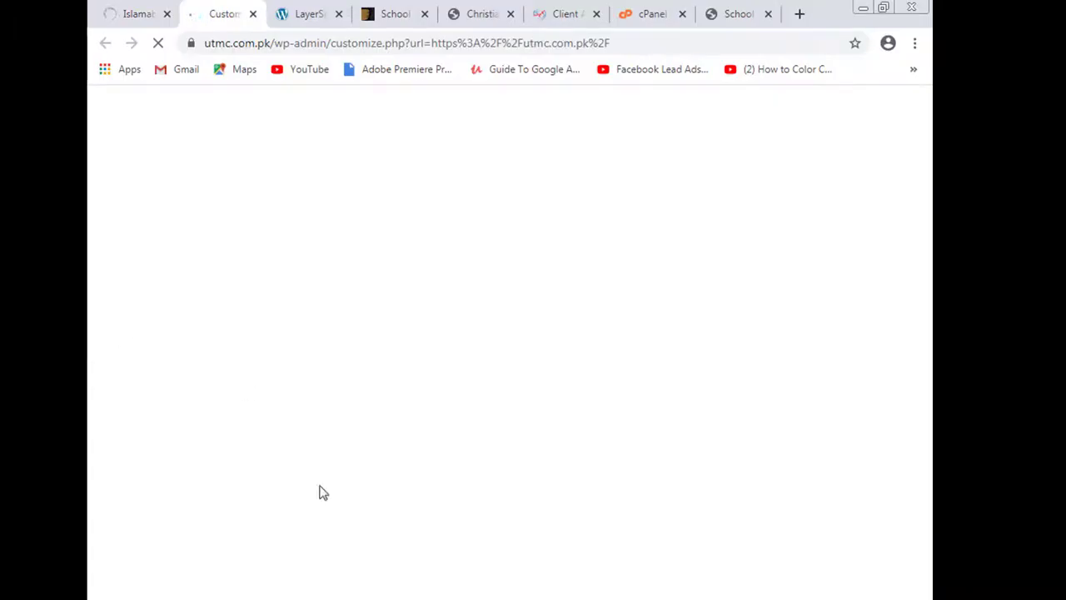
click(133, 14)
click(223, 11)
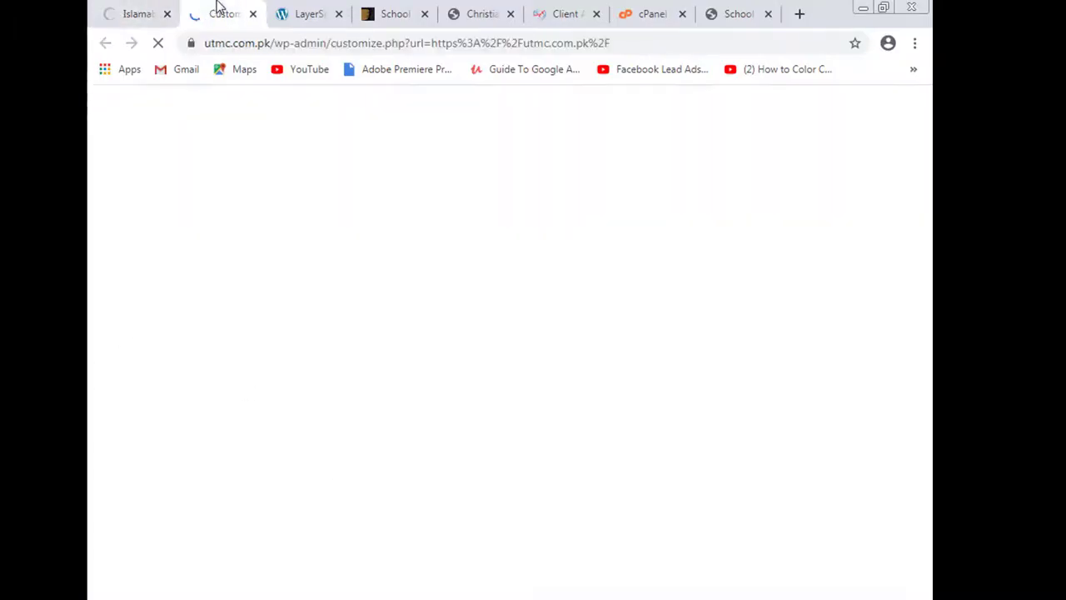
click(326, 11)
click(338, 14)
click(226, 10)
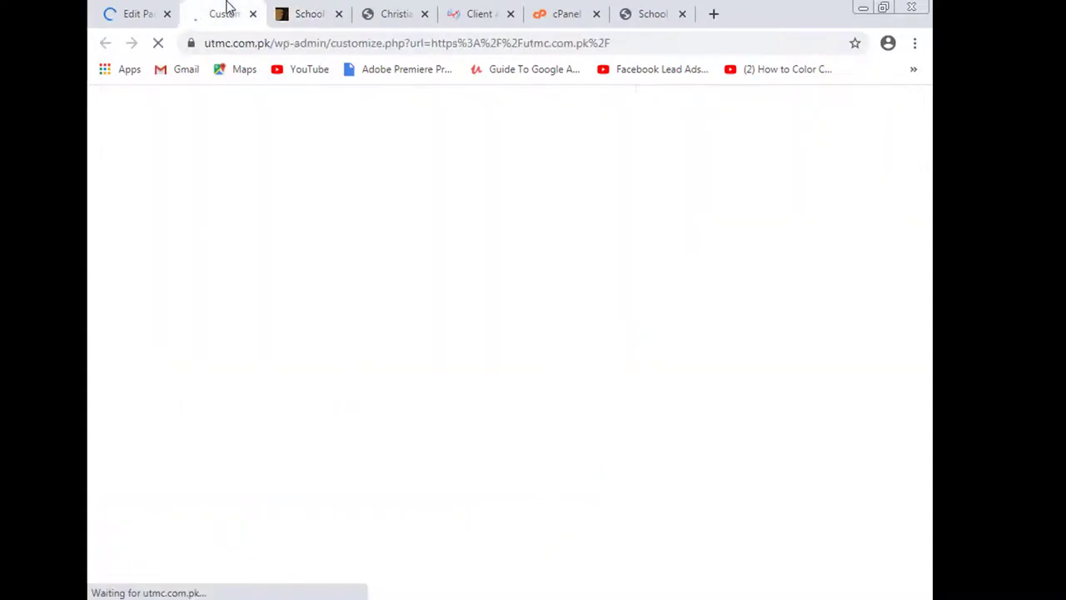
click(158, 12)
click(233, 11)
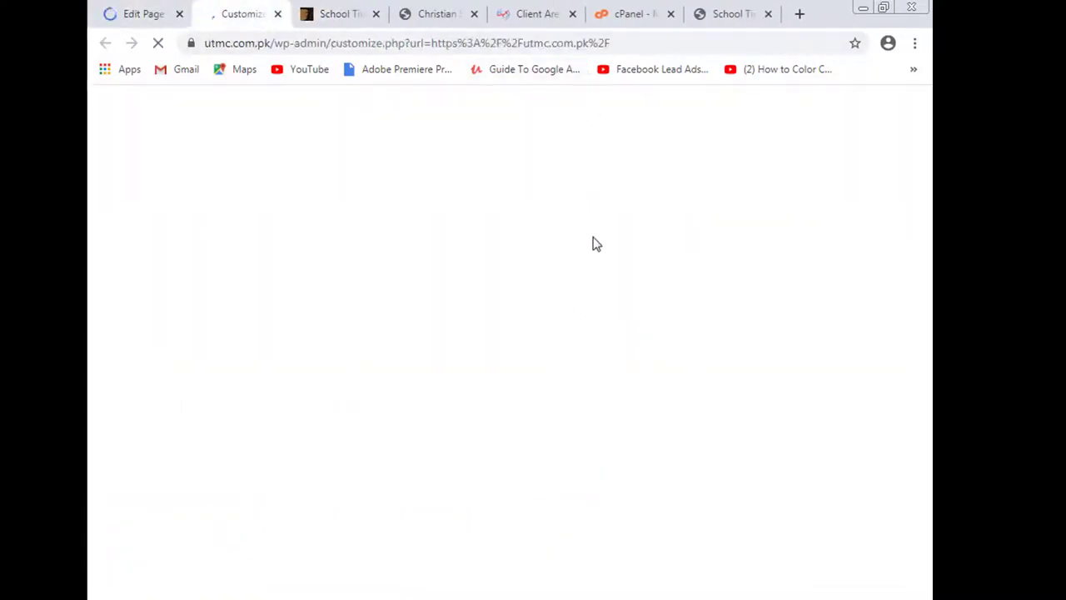
click(143, 12)
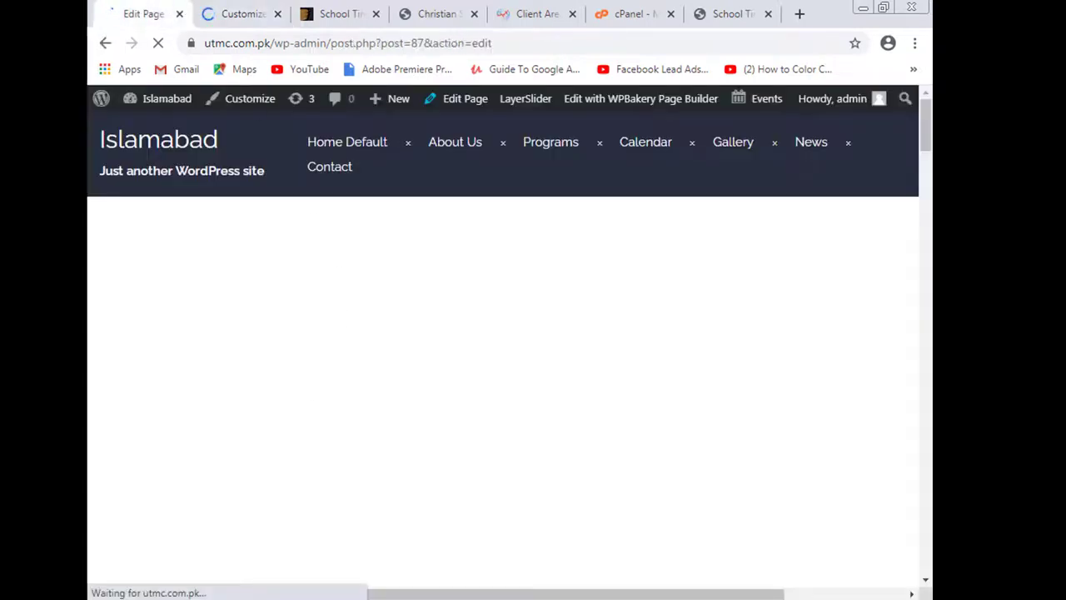
click(257, 15)
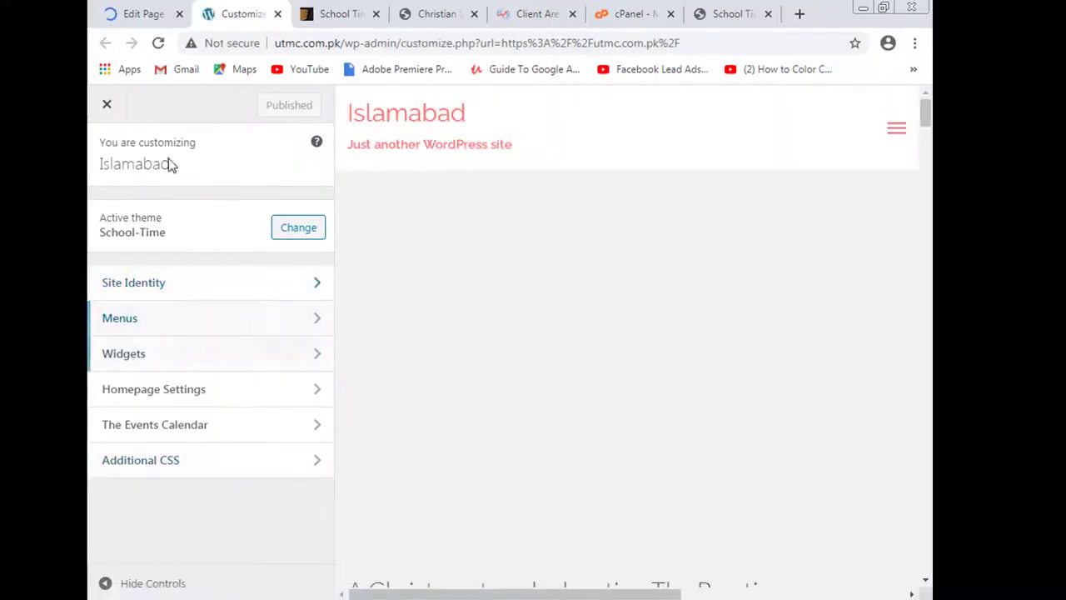
- In the Home Default page's builder layout, choose Homepage Slider as the Layer Slider element's LayerSlider ID and save the element
click(117, 10)
scroll(531, 409, down, 2)
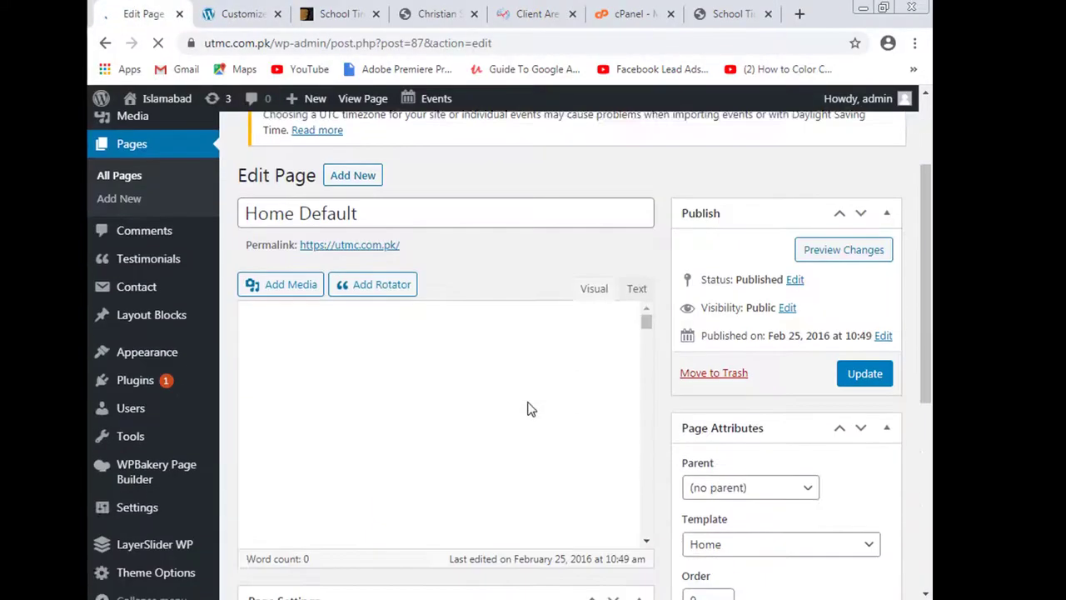
scroll(532, 409, down, 2)
scroll(534, 398, down, 4)
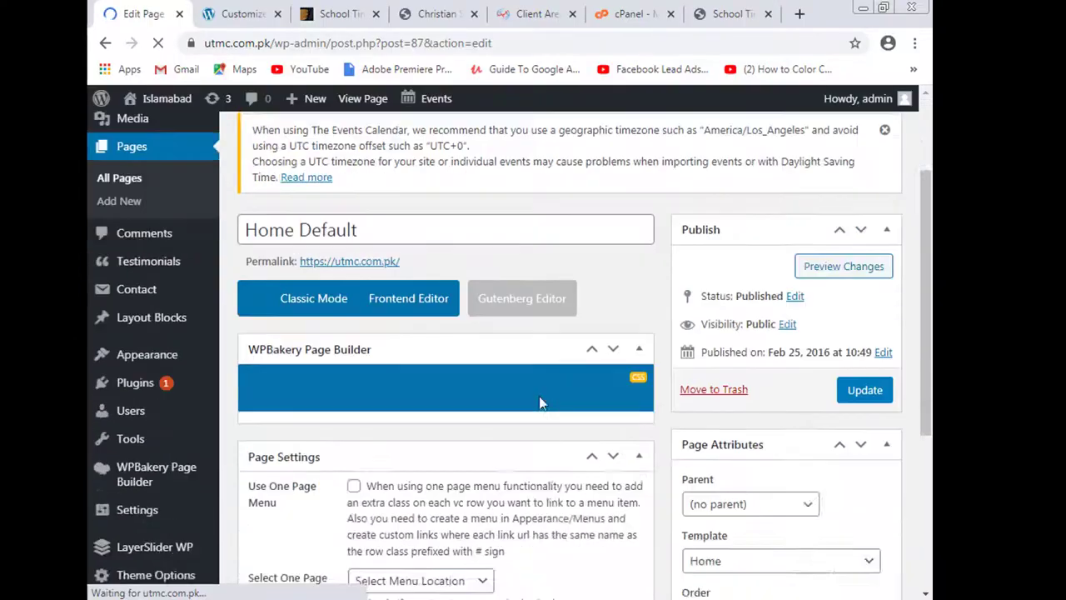
scroll(623, 374, down, 6)
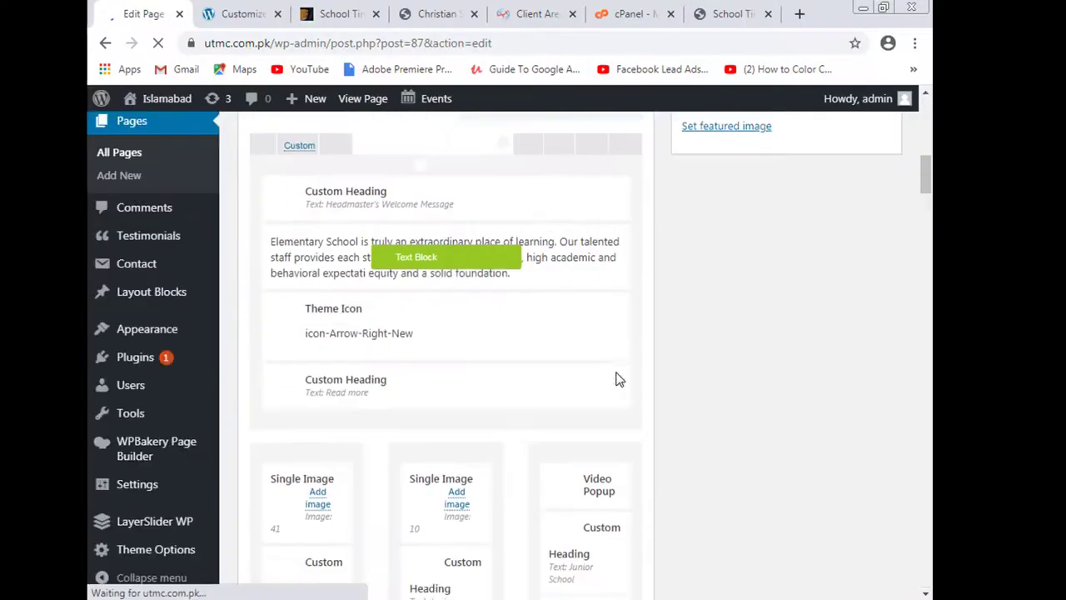
scroll(618, 380, up, 1)
scroll(614, 377, up, 5)
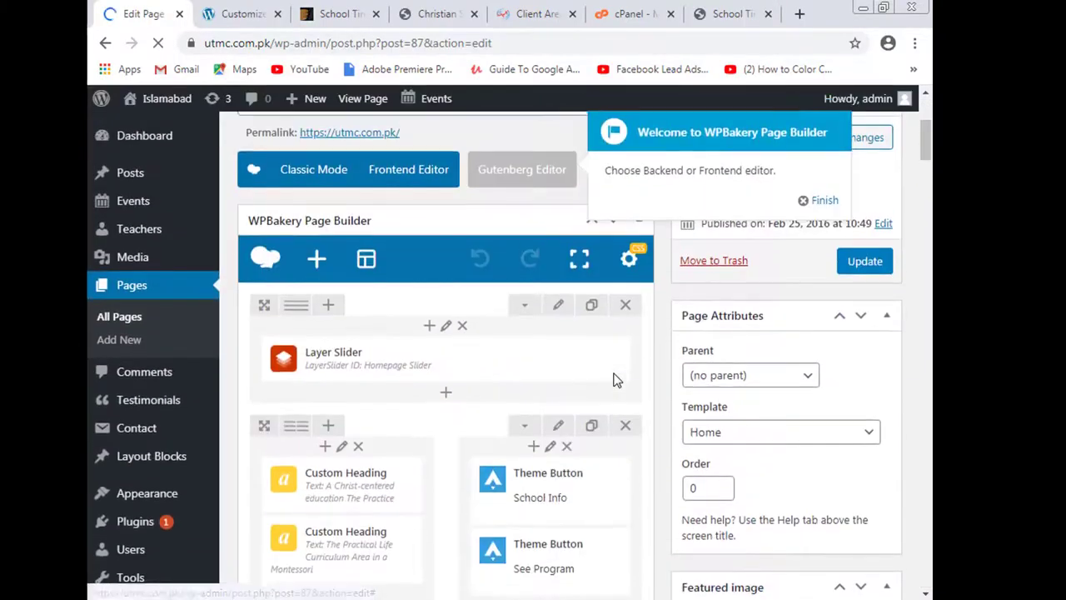
click(464, 359)
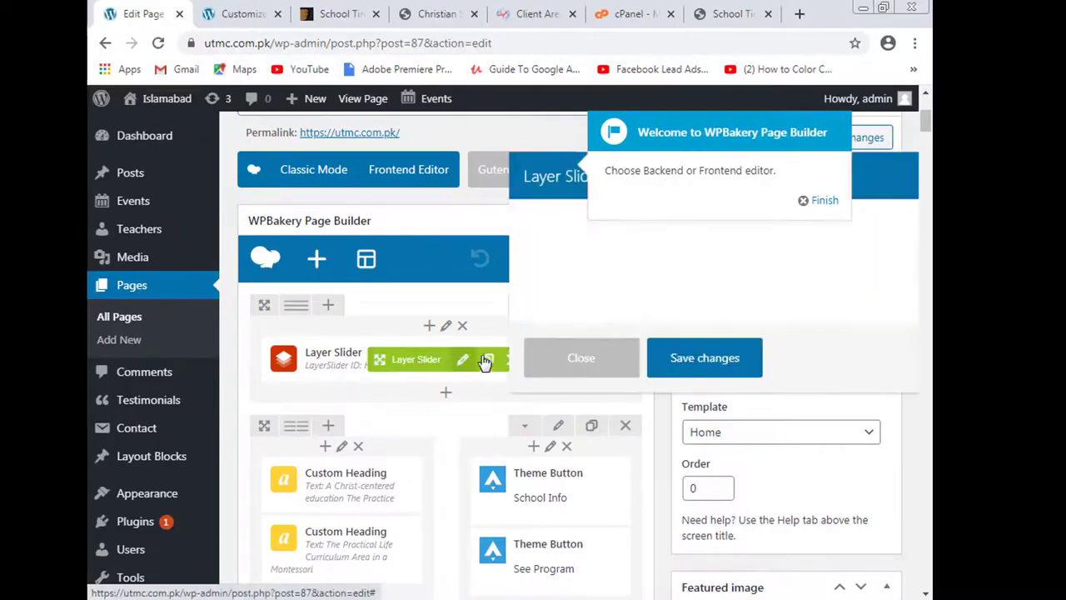
click(658, 354)
click(660, 375)
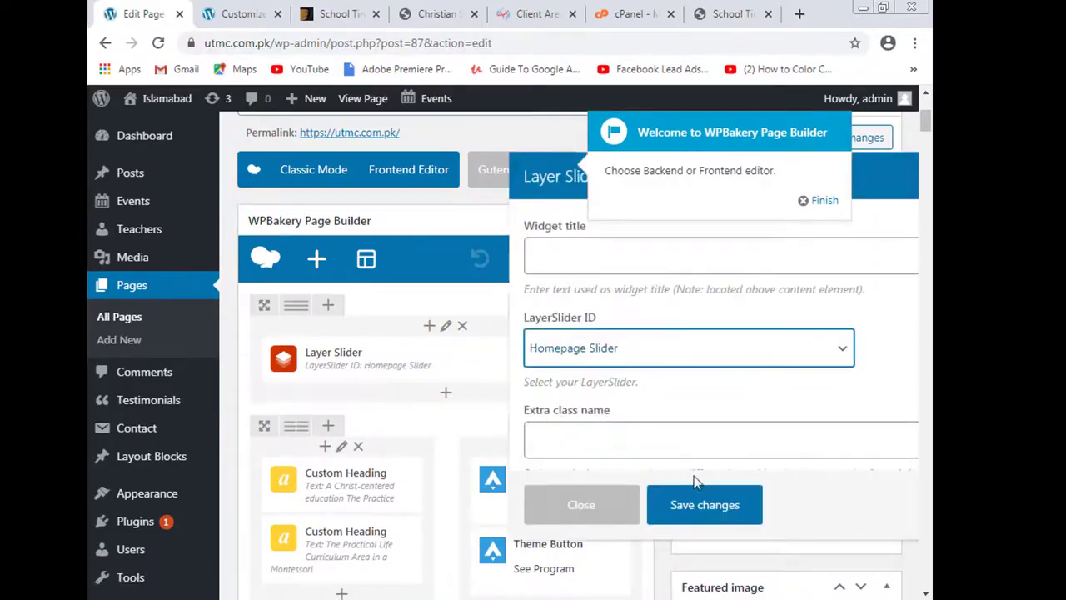
click(705, 505)
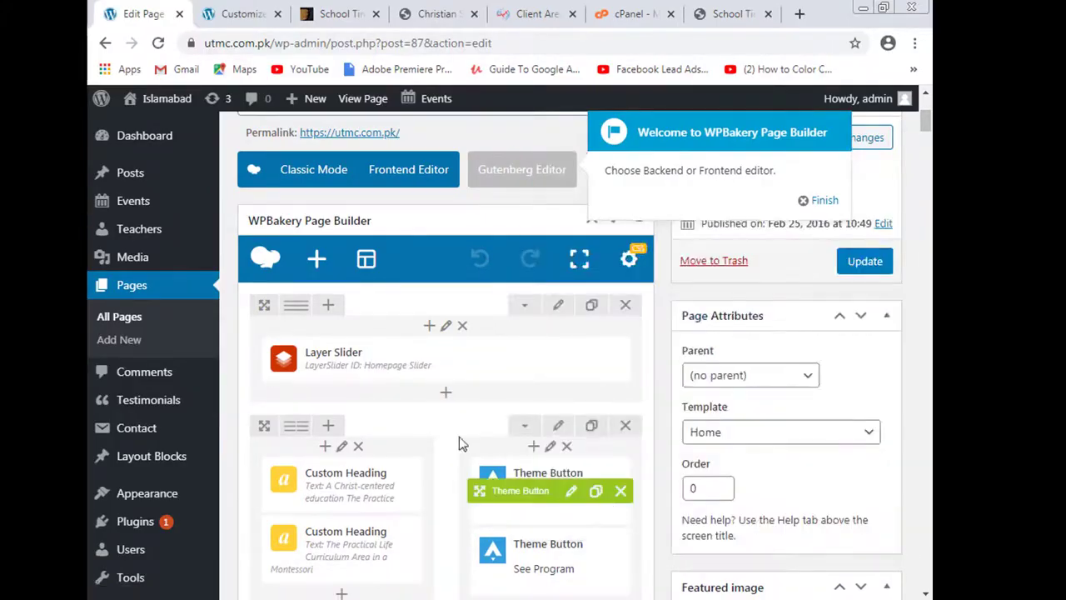
- Update the Home Default page, close the Customizer tab and return to the page editor
click(853, 265)
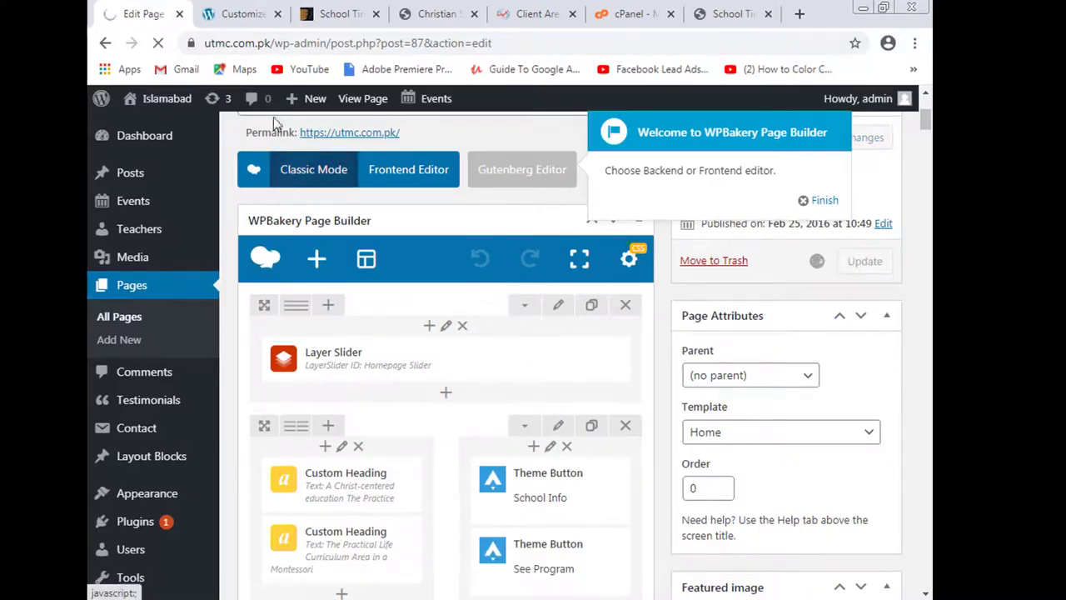
click(259, 16)
click(278, 14)
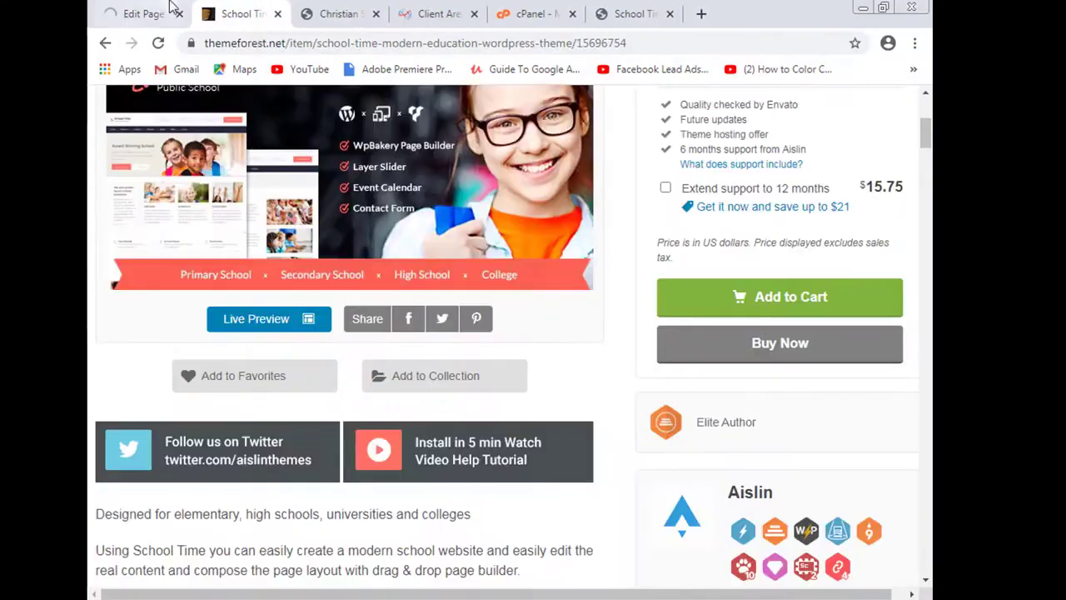
click(138, 14)
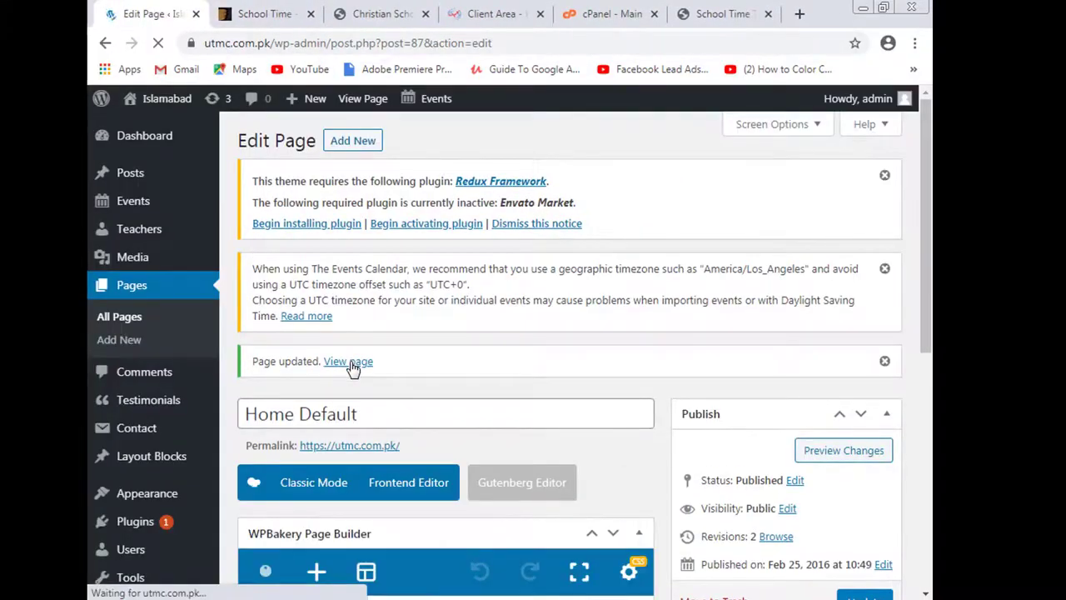
- View the updated Home Default page on the site and check its slider area and content sections down to the photo gallery
click(350, 362)
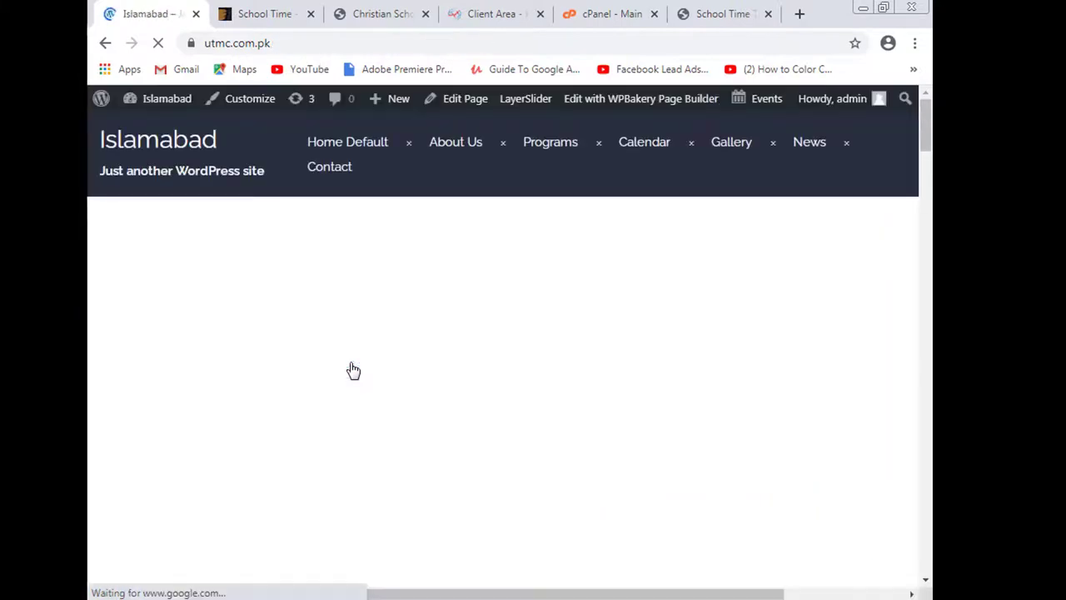
scroll(468, 348, down, 3)
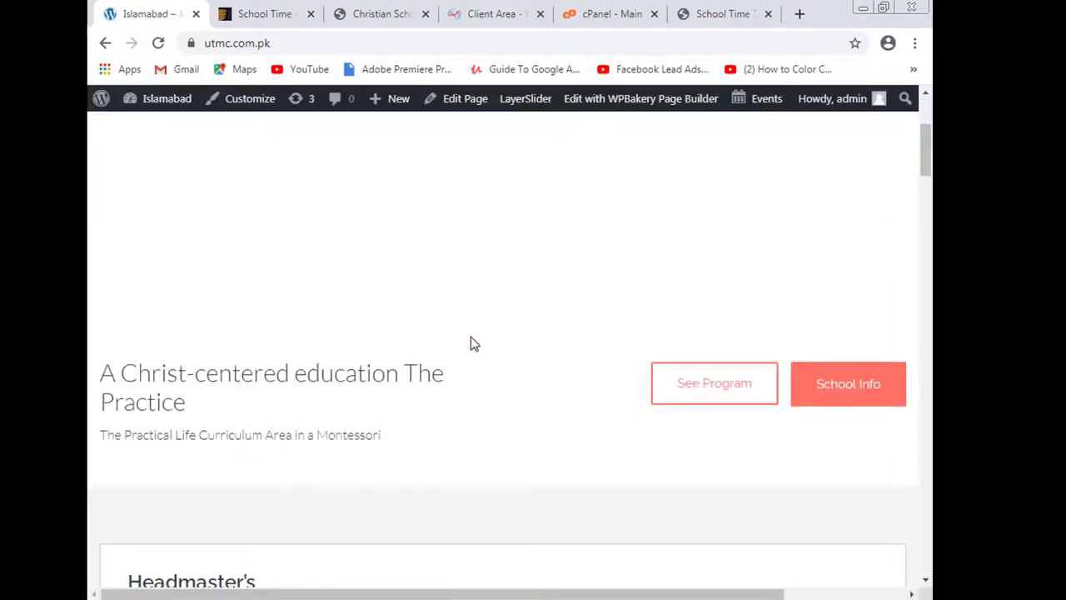
scroll(471, 336, down, 20)
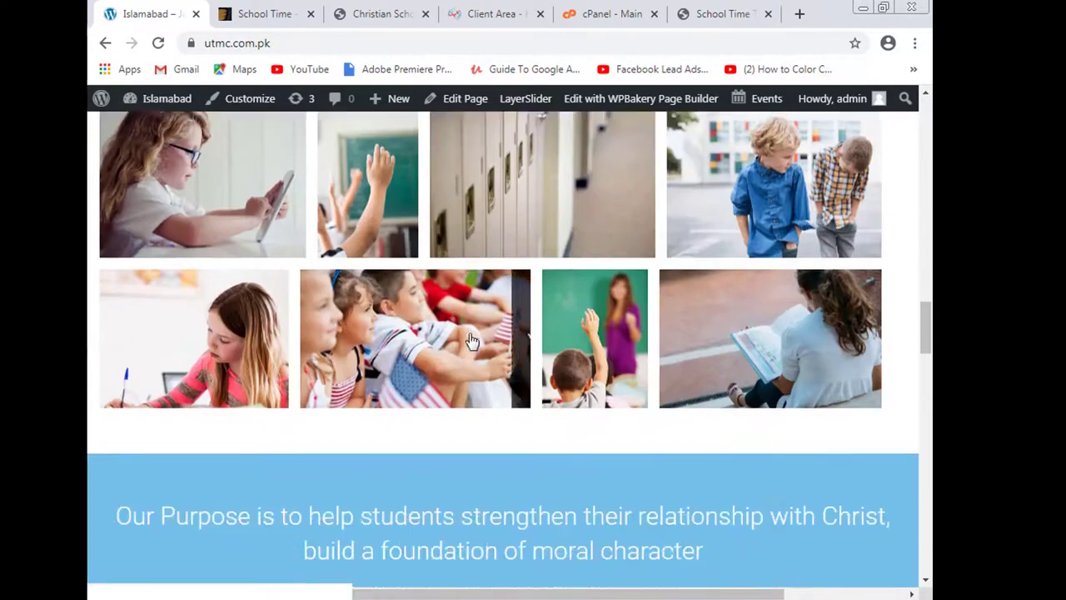
scroll(471, 337, down, 3)
scroll(472, 334, up, 5)
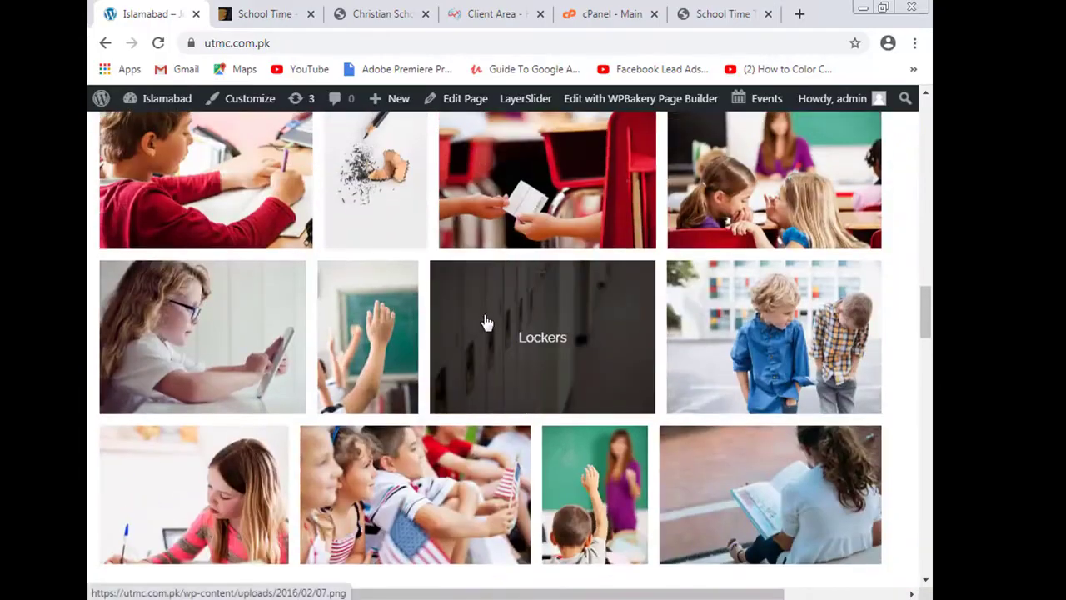
- Preview the gallery photo of a girl handing a note to a friend, close it and return to the homepage header
click(531, 203)
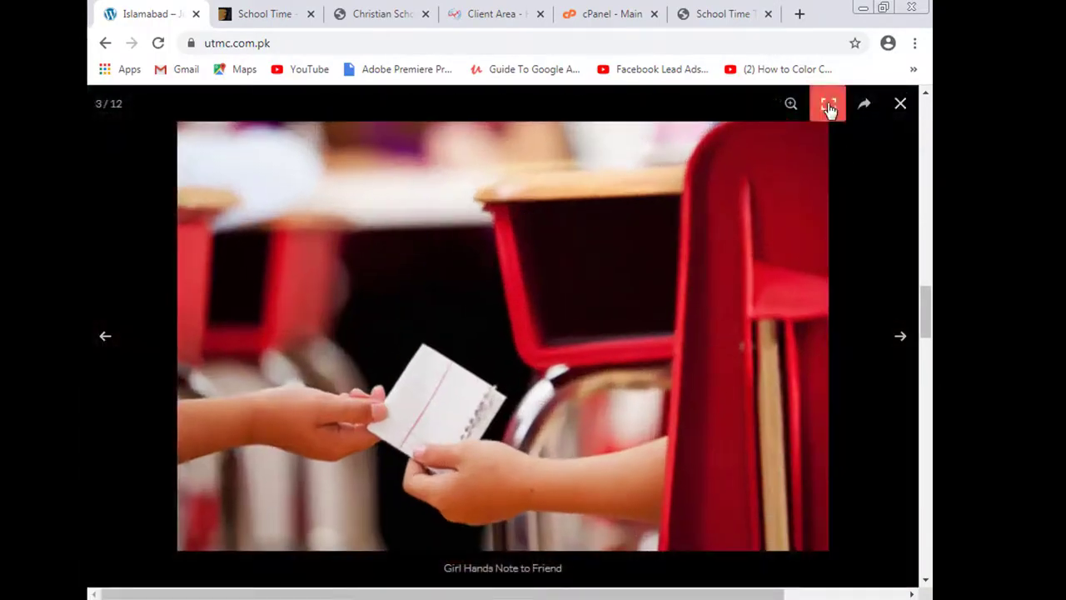
click(899, 106)
scroll(459, 338, up, 10)
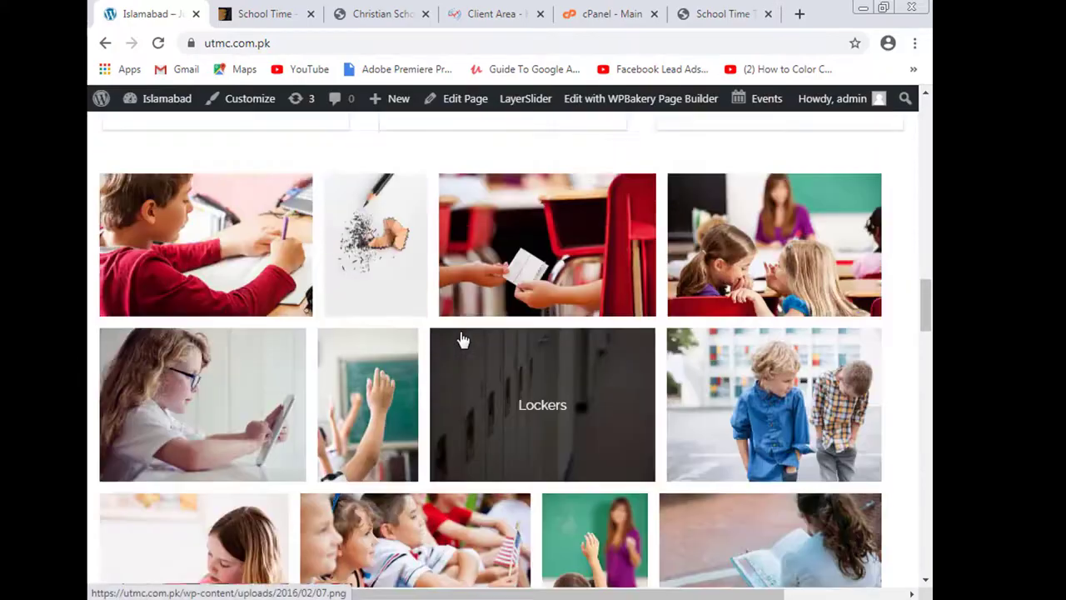
scroll(459, 344, up, 5)
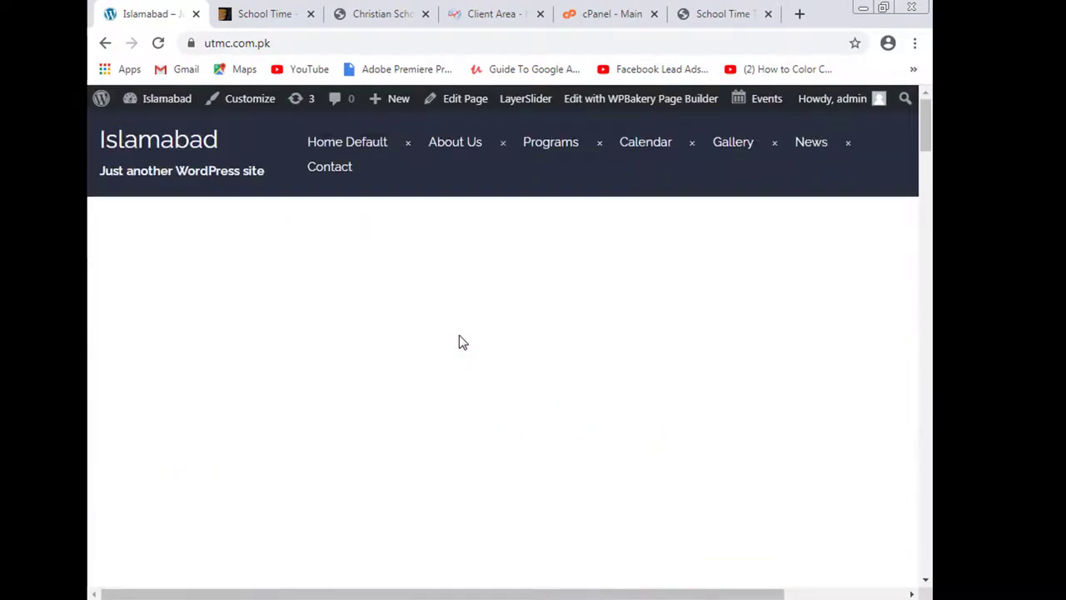
- Open the 1st Grade page from the site's Programs entries and look through its content
mouse_move(549, 143)
click(550, 223)
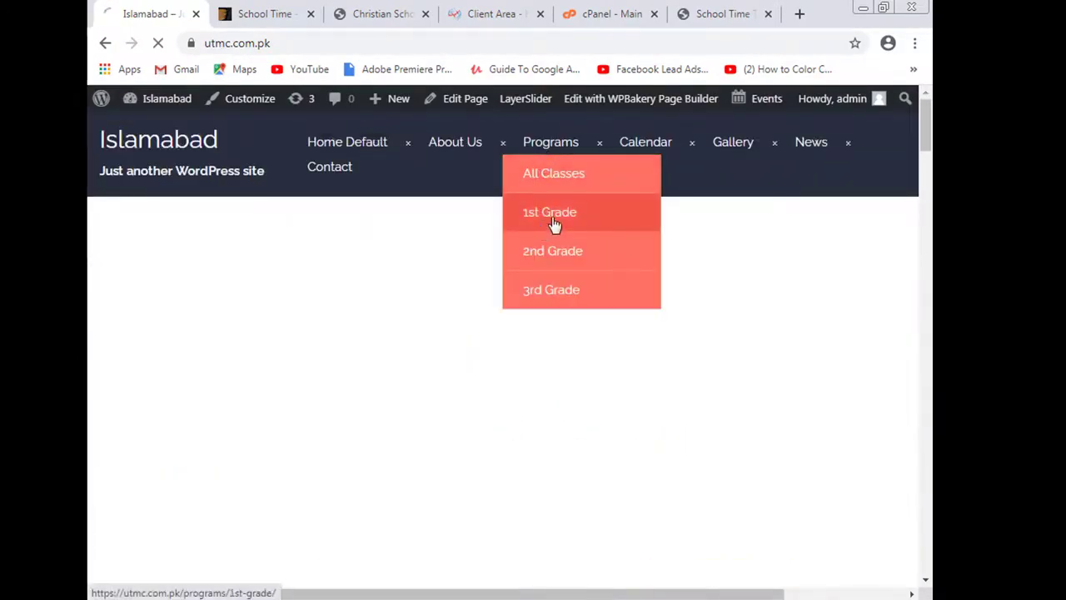
scroll(354, 324, down, 5)
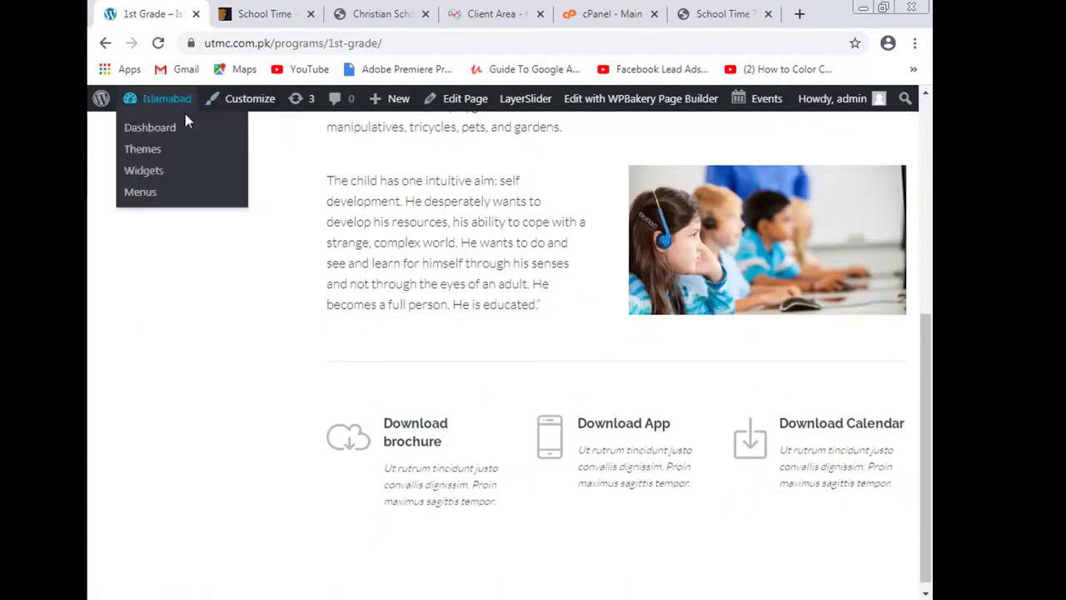
- Return to the WordPress Dashboard and dismiss the notice about the required Redux Framework and Envato Market plugins
click(188, 130)
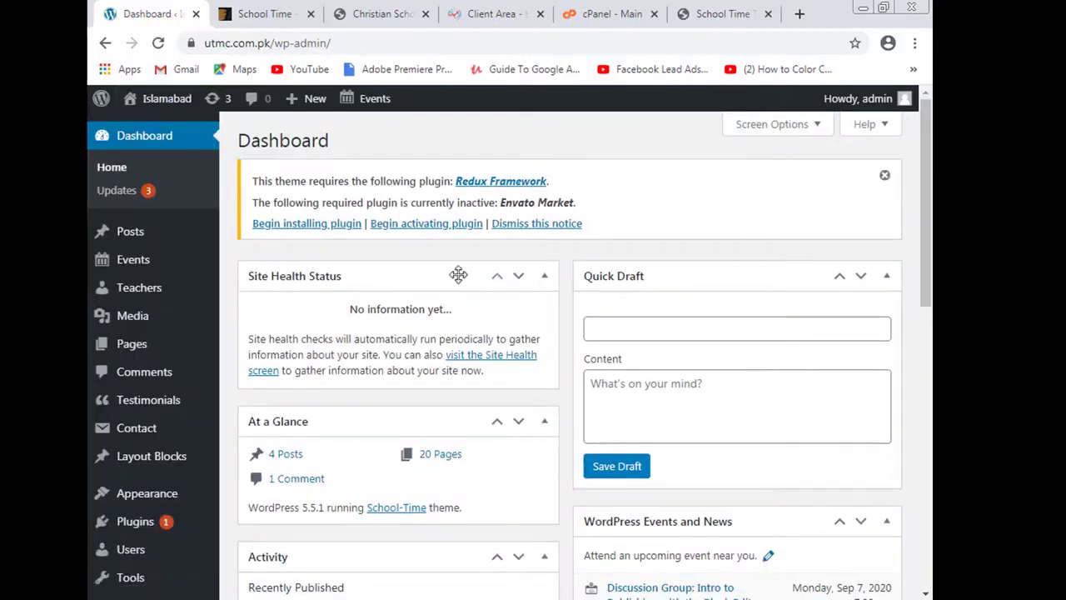
click(886, 176)
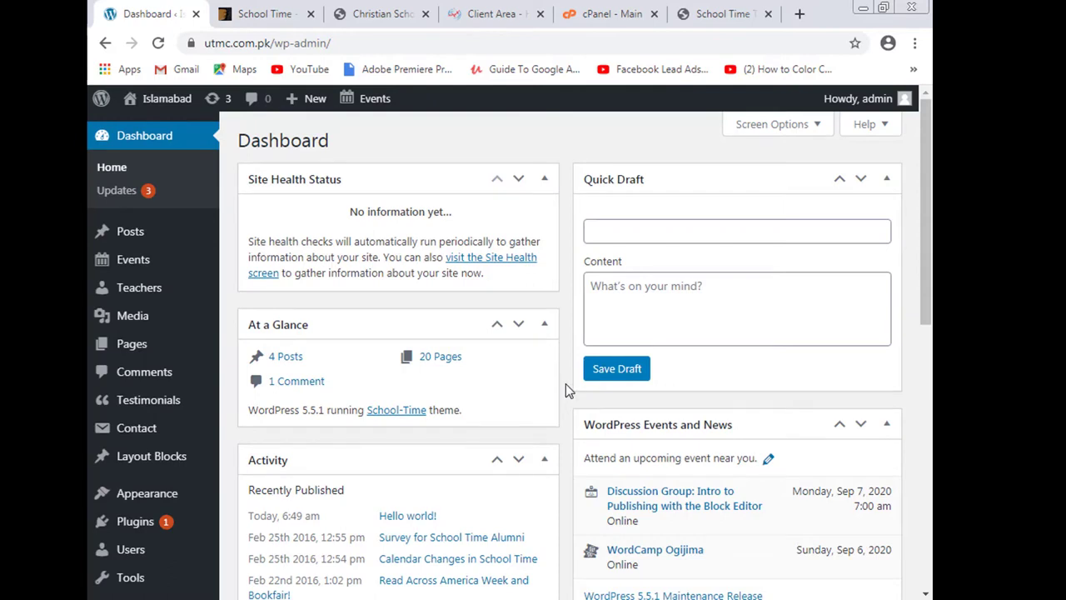
click(698, 599)
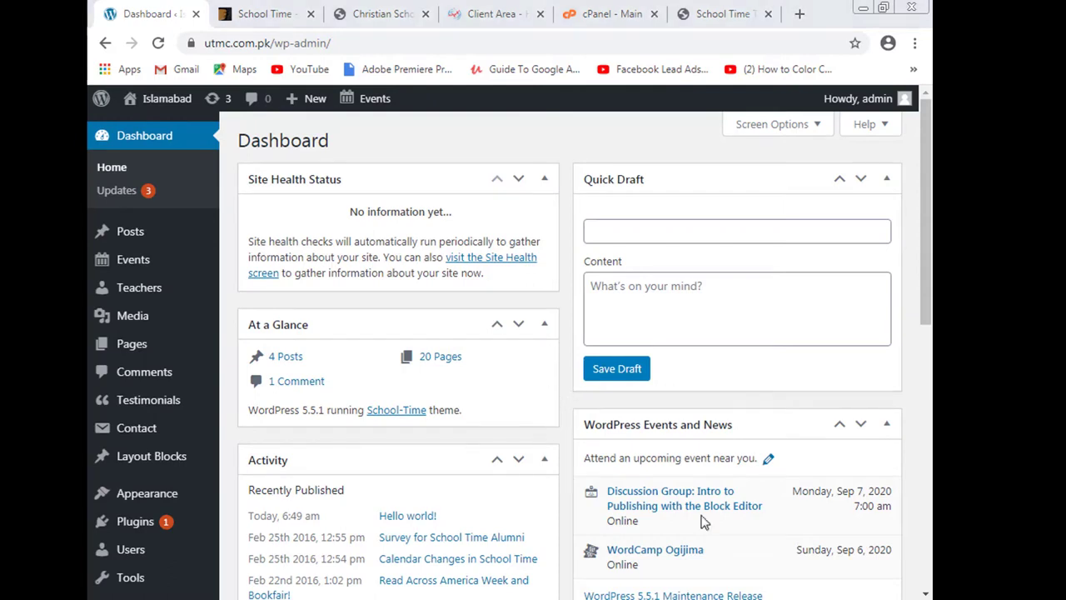